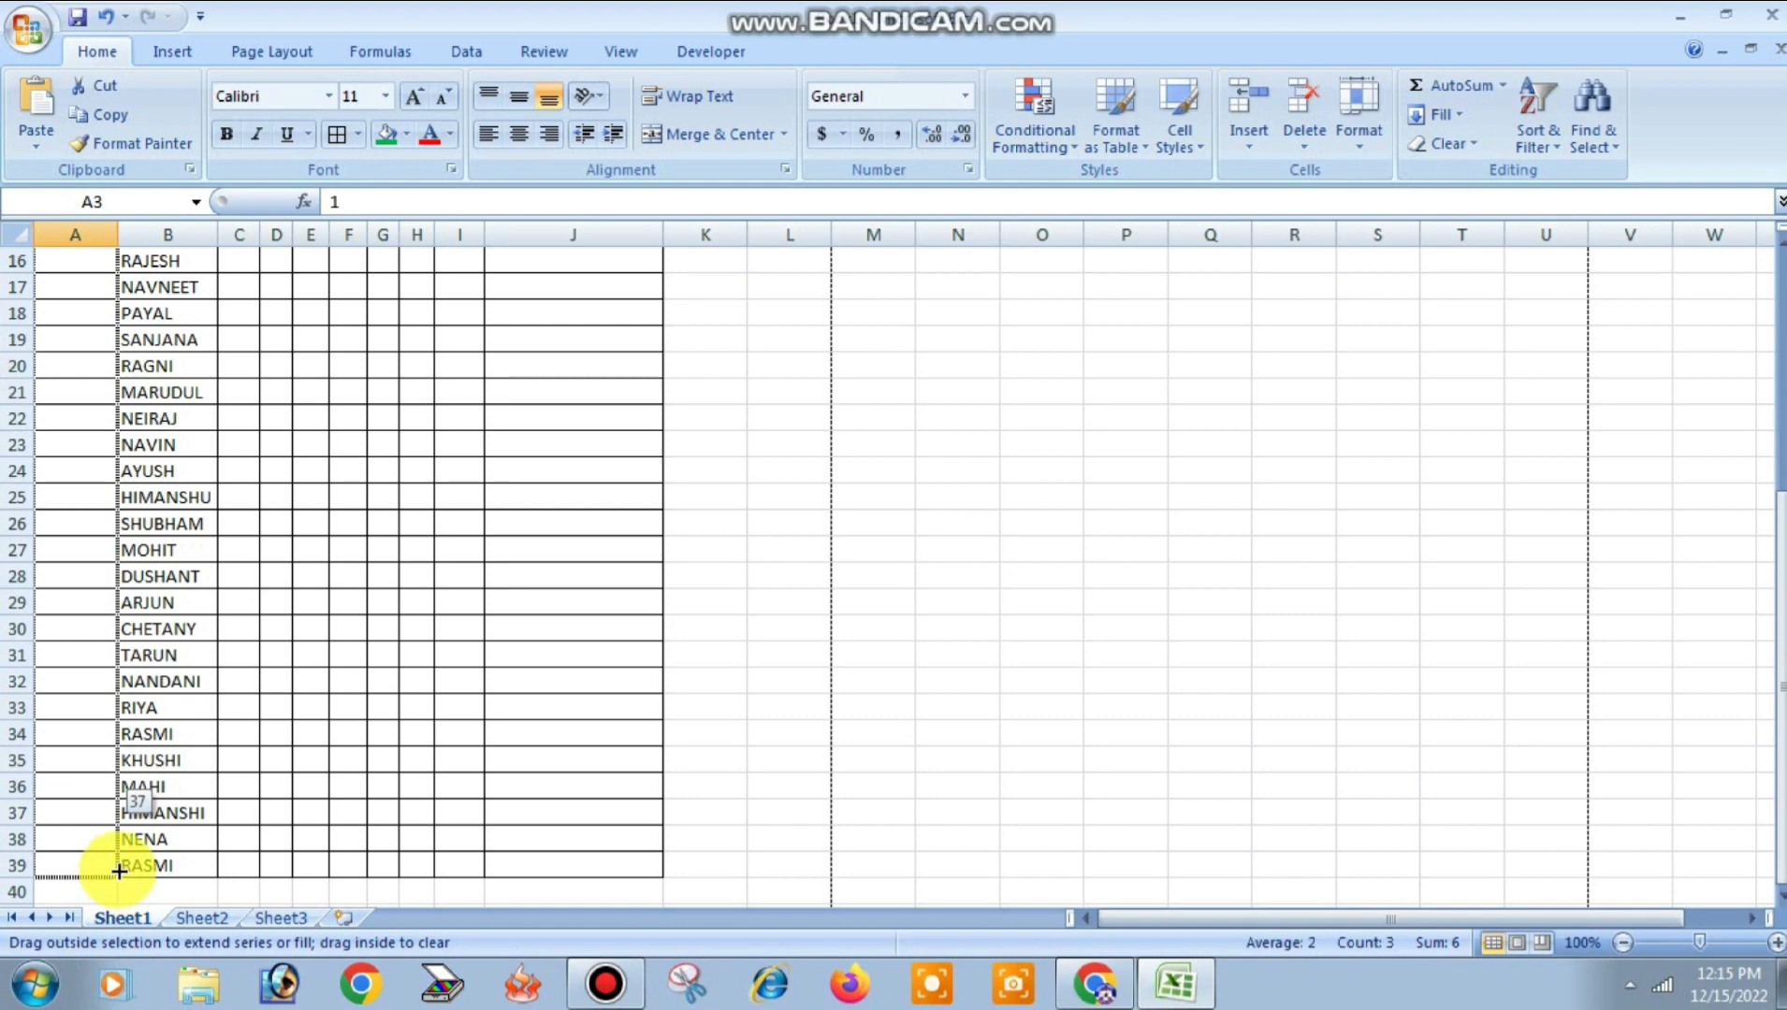
Step: Extend the serial number series down to row 39 and centre the contents of A3:J39 horizontally
{"action": "left_click_drag", "start_coordinate": [119, 872], "coordinate": [117, 872]}
{"action": "scroll", "coordinate": [259, 618], "scroll_direction": "up", "scroll_amount": 5}
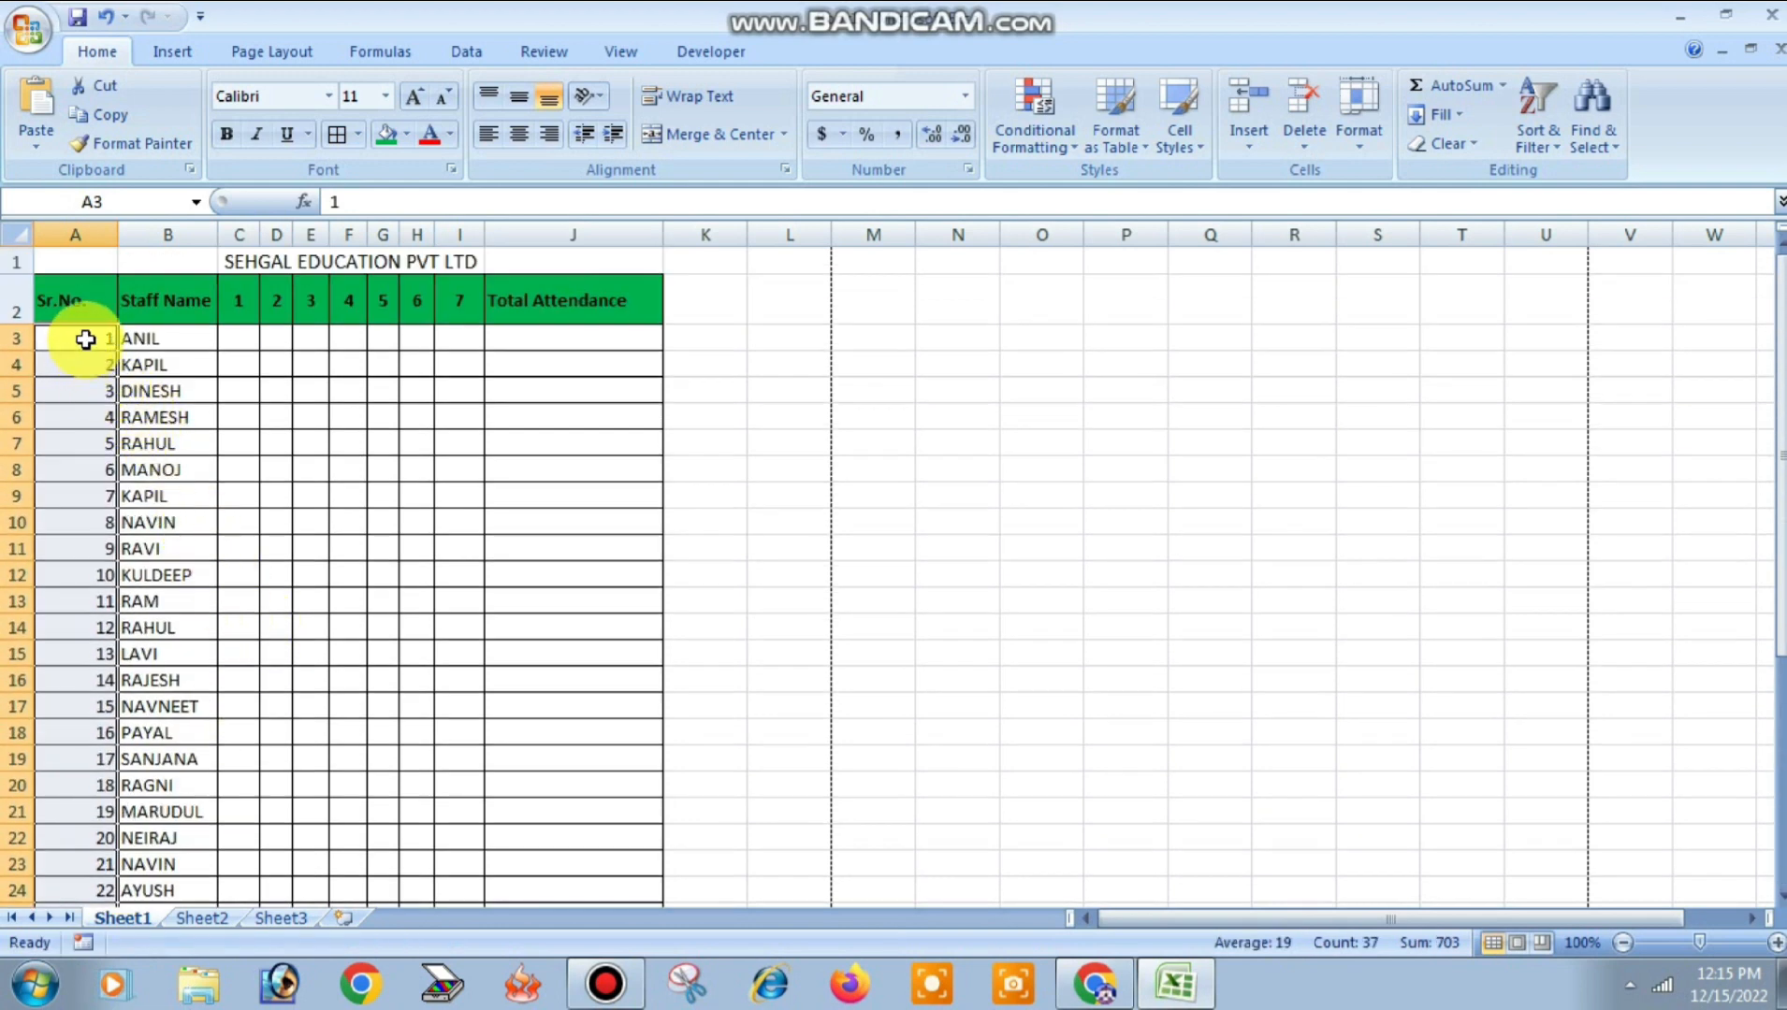
{"action": "left_click_drag", "start_coordinate": [83, 338], "coordinate": [595, 795]}
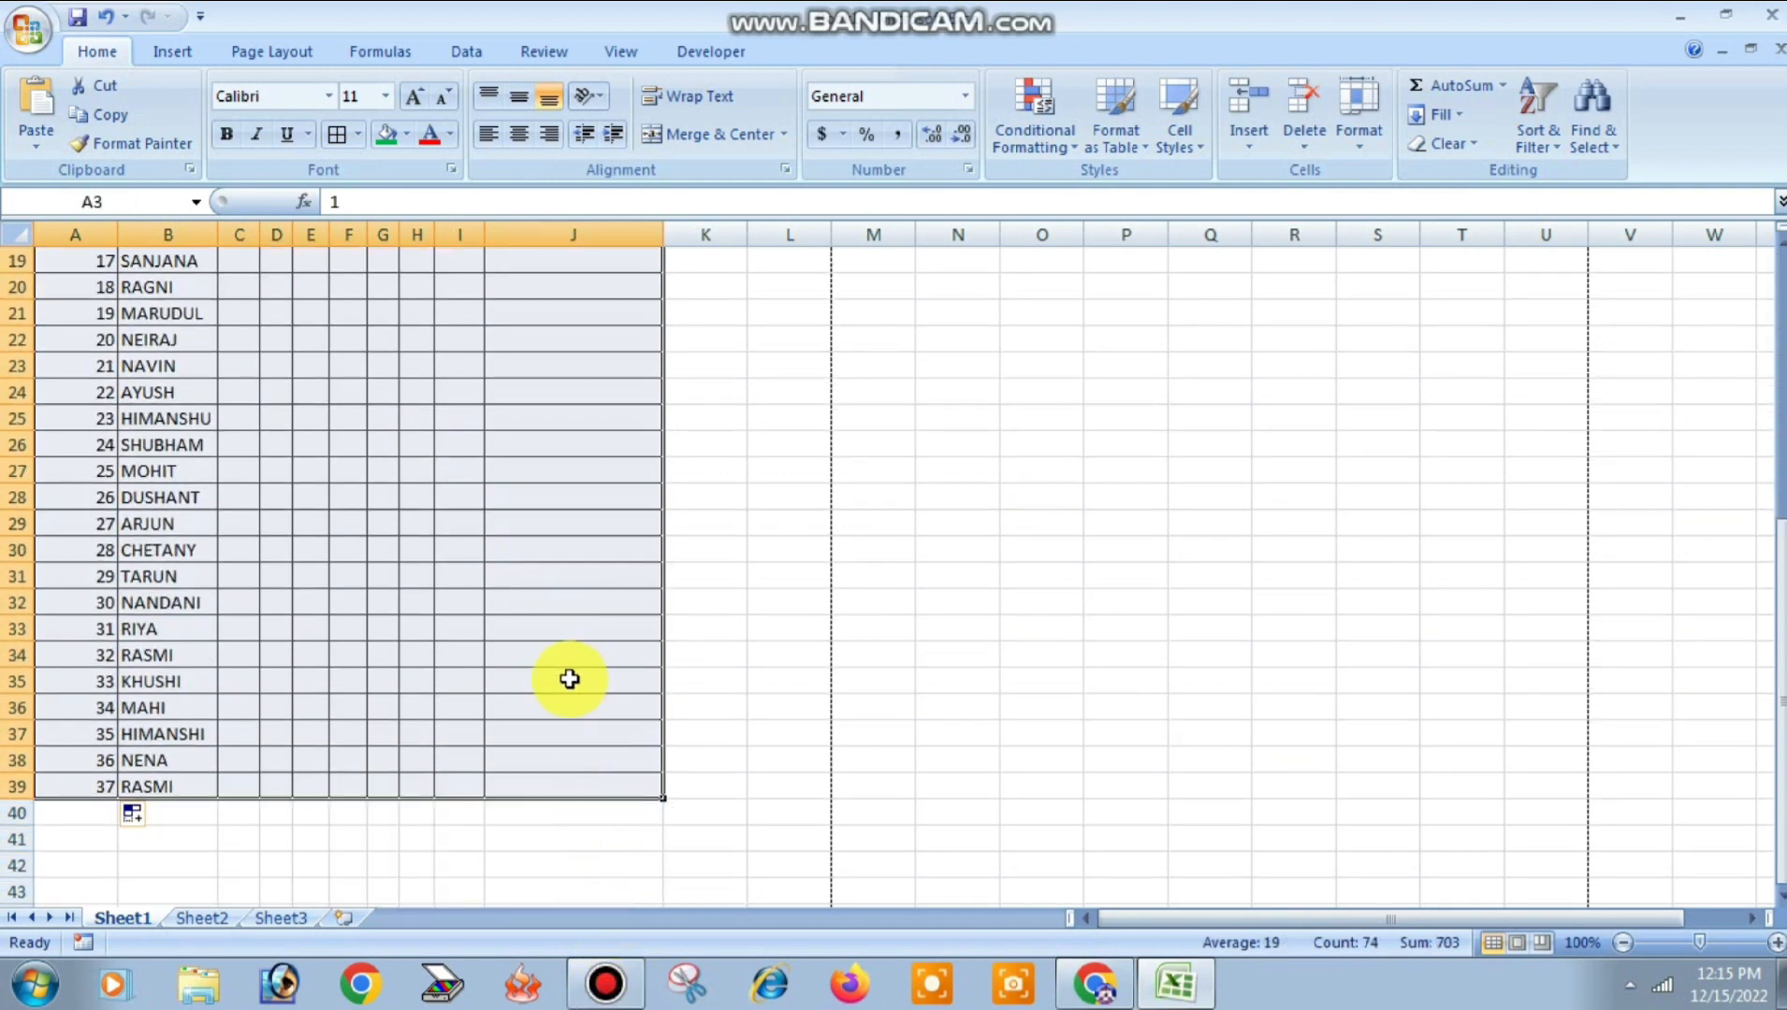
{"action": "left_click", "coordinate": [518, 134]}
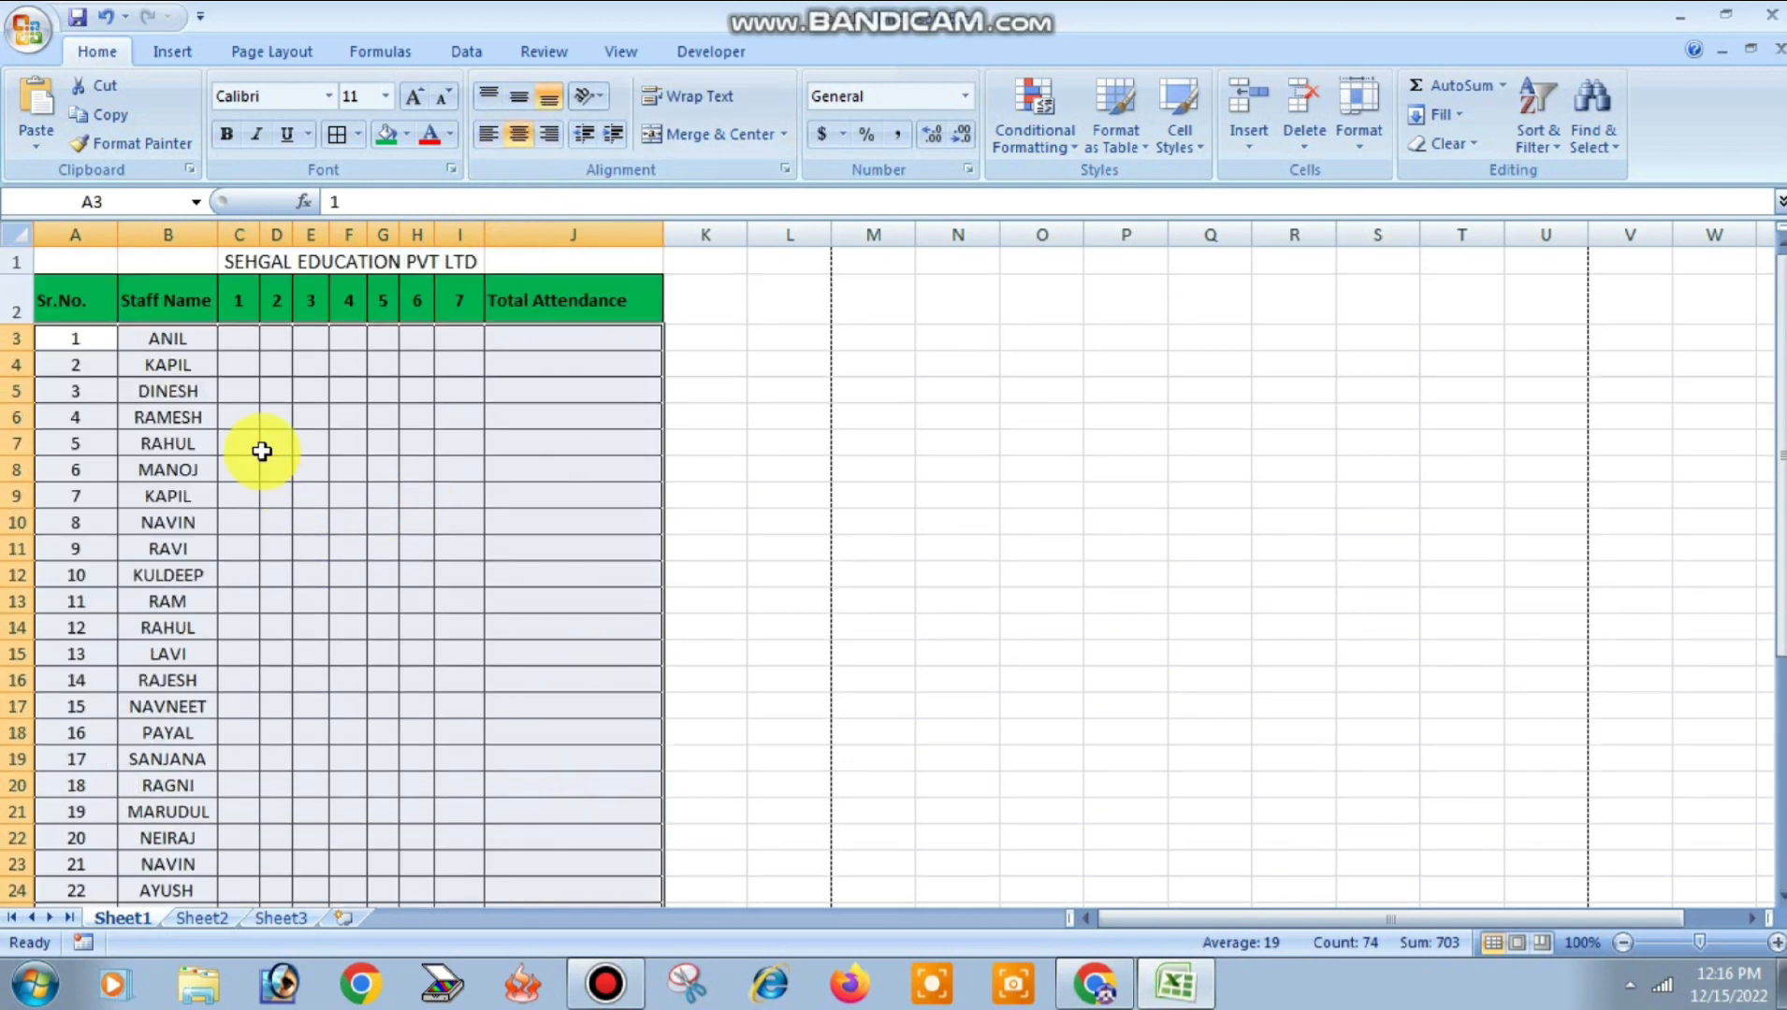
Step: Enter the attendance for the first staff member in C3:I3 as P, P, A, P, P, A, P
{"action": "left_click", "coordinate": [232, 347]}
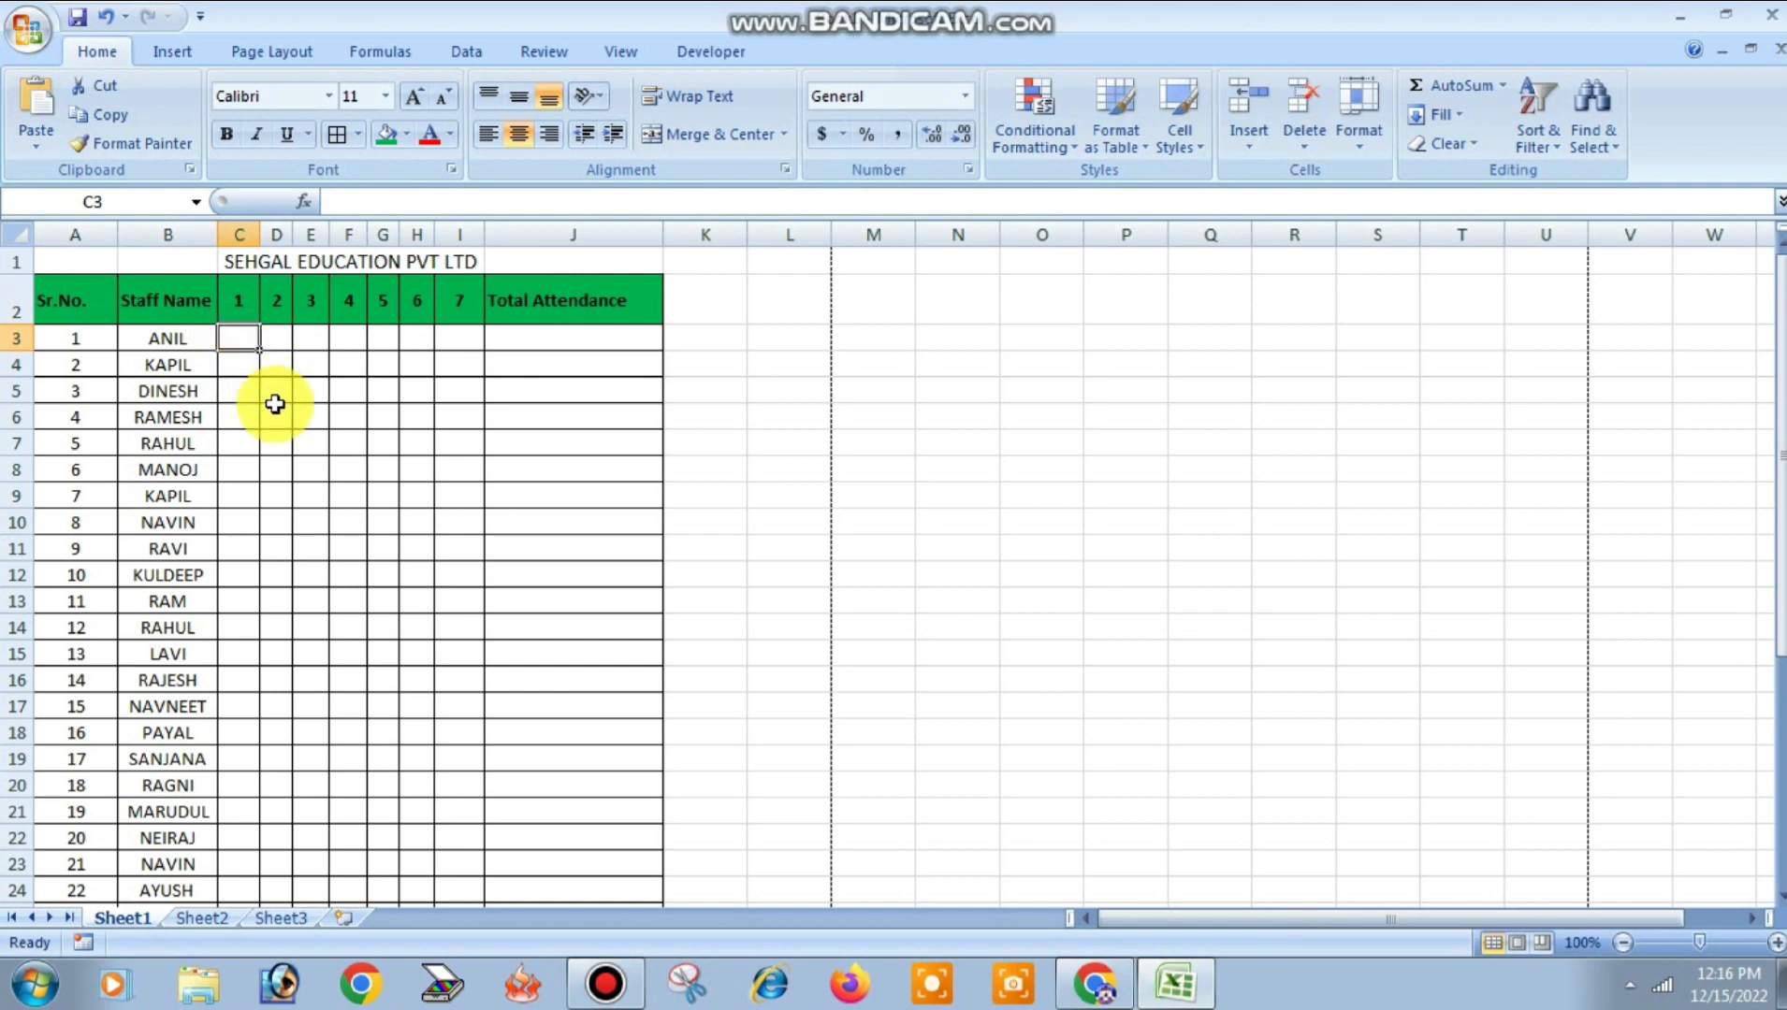
{"action": "type", "text": "P"}
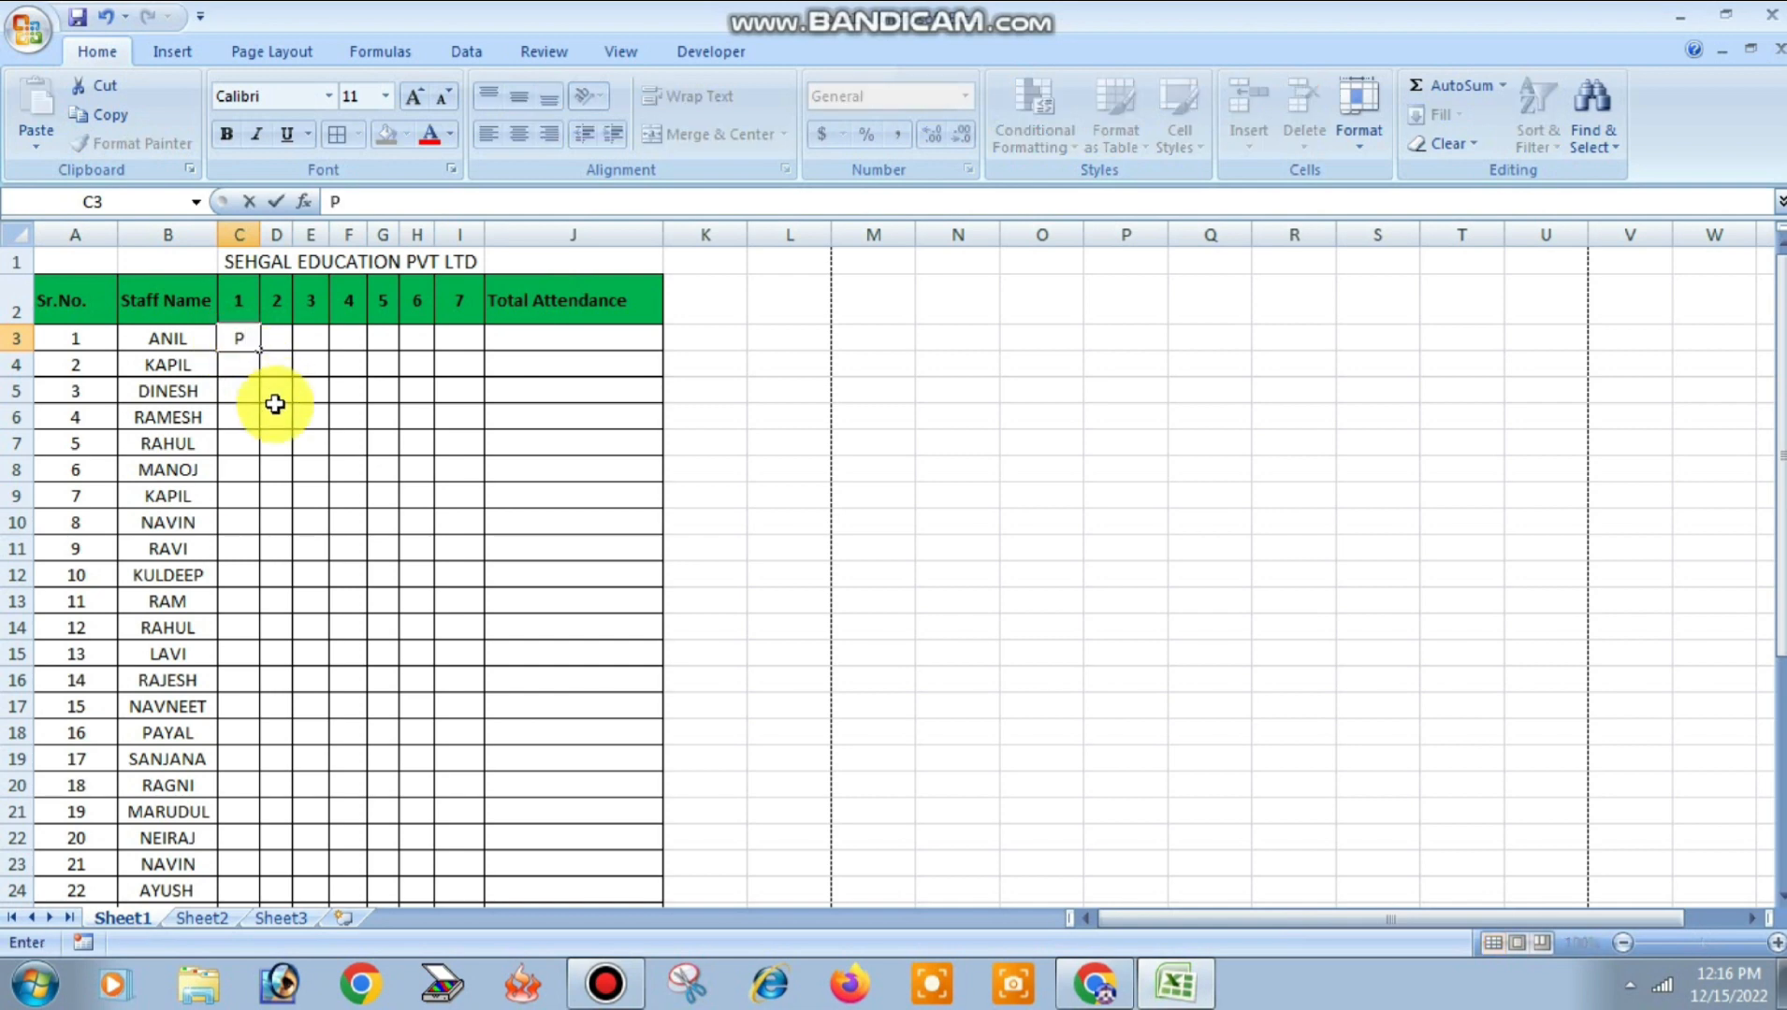
{"action": "key", "text": "Tab"}
{"action": "type", "text": "P"}
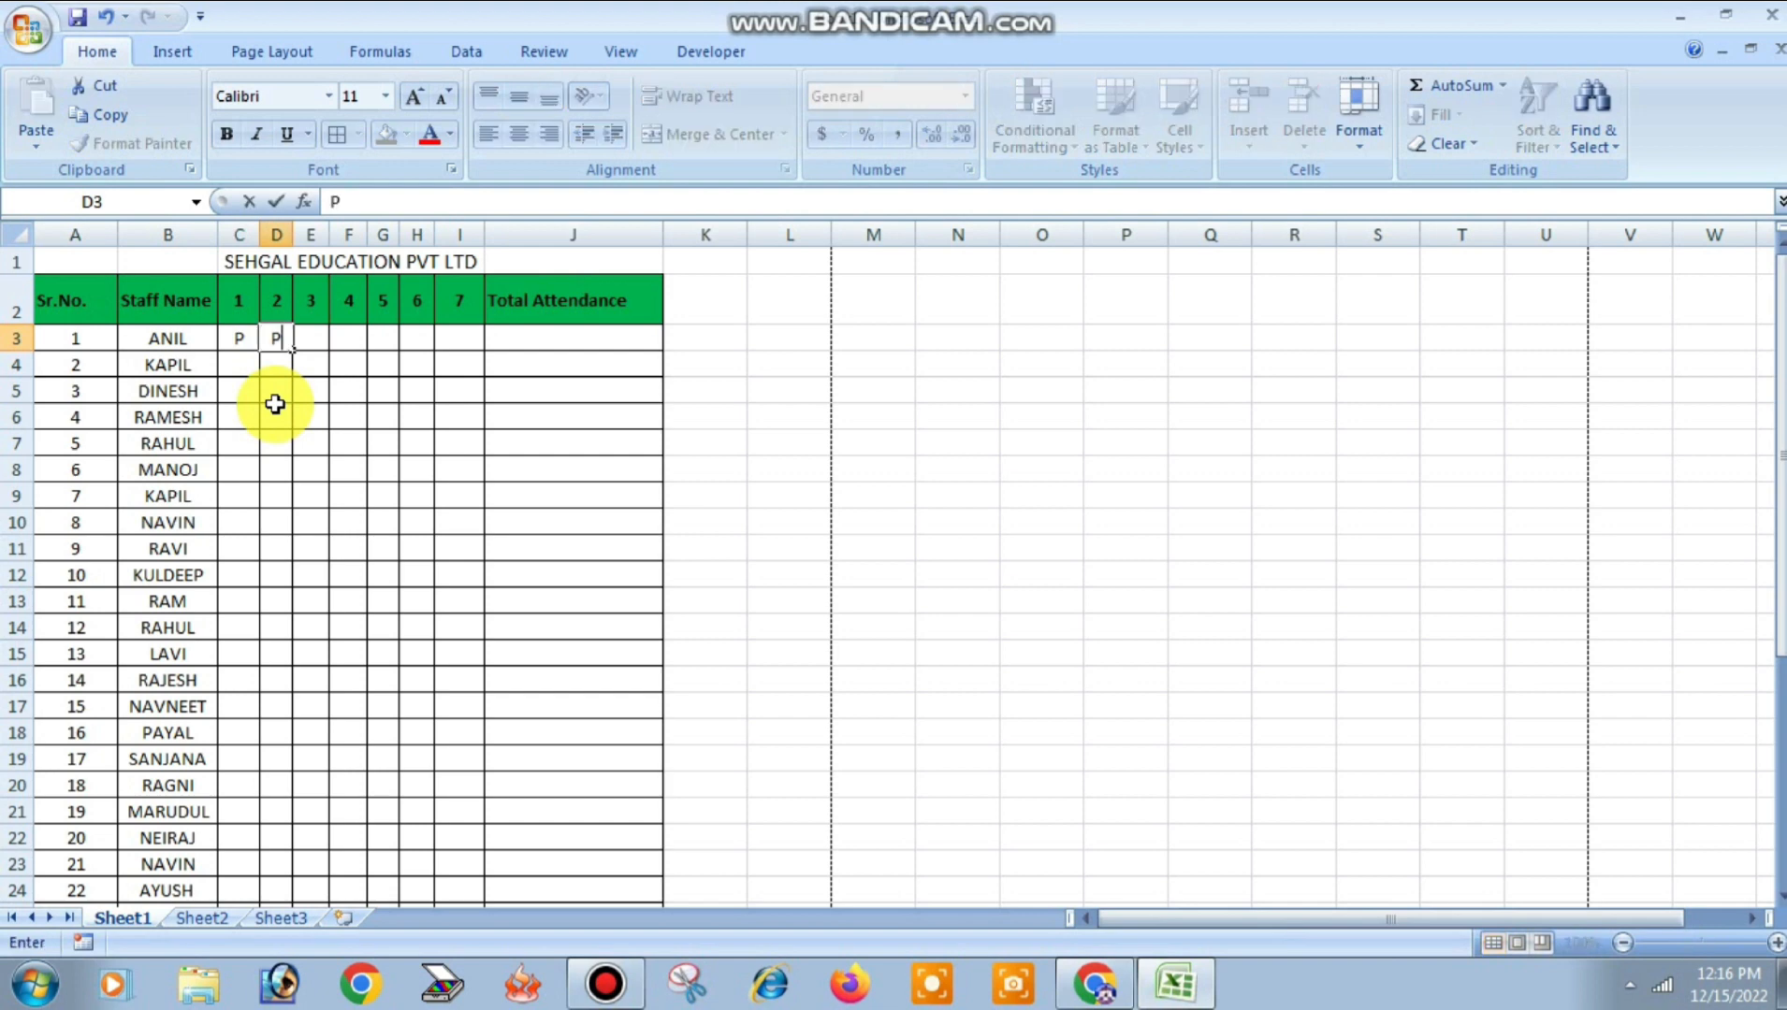
{"action": "key", "text": "Tab"}
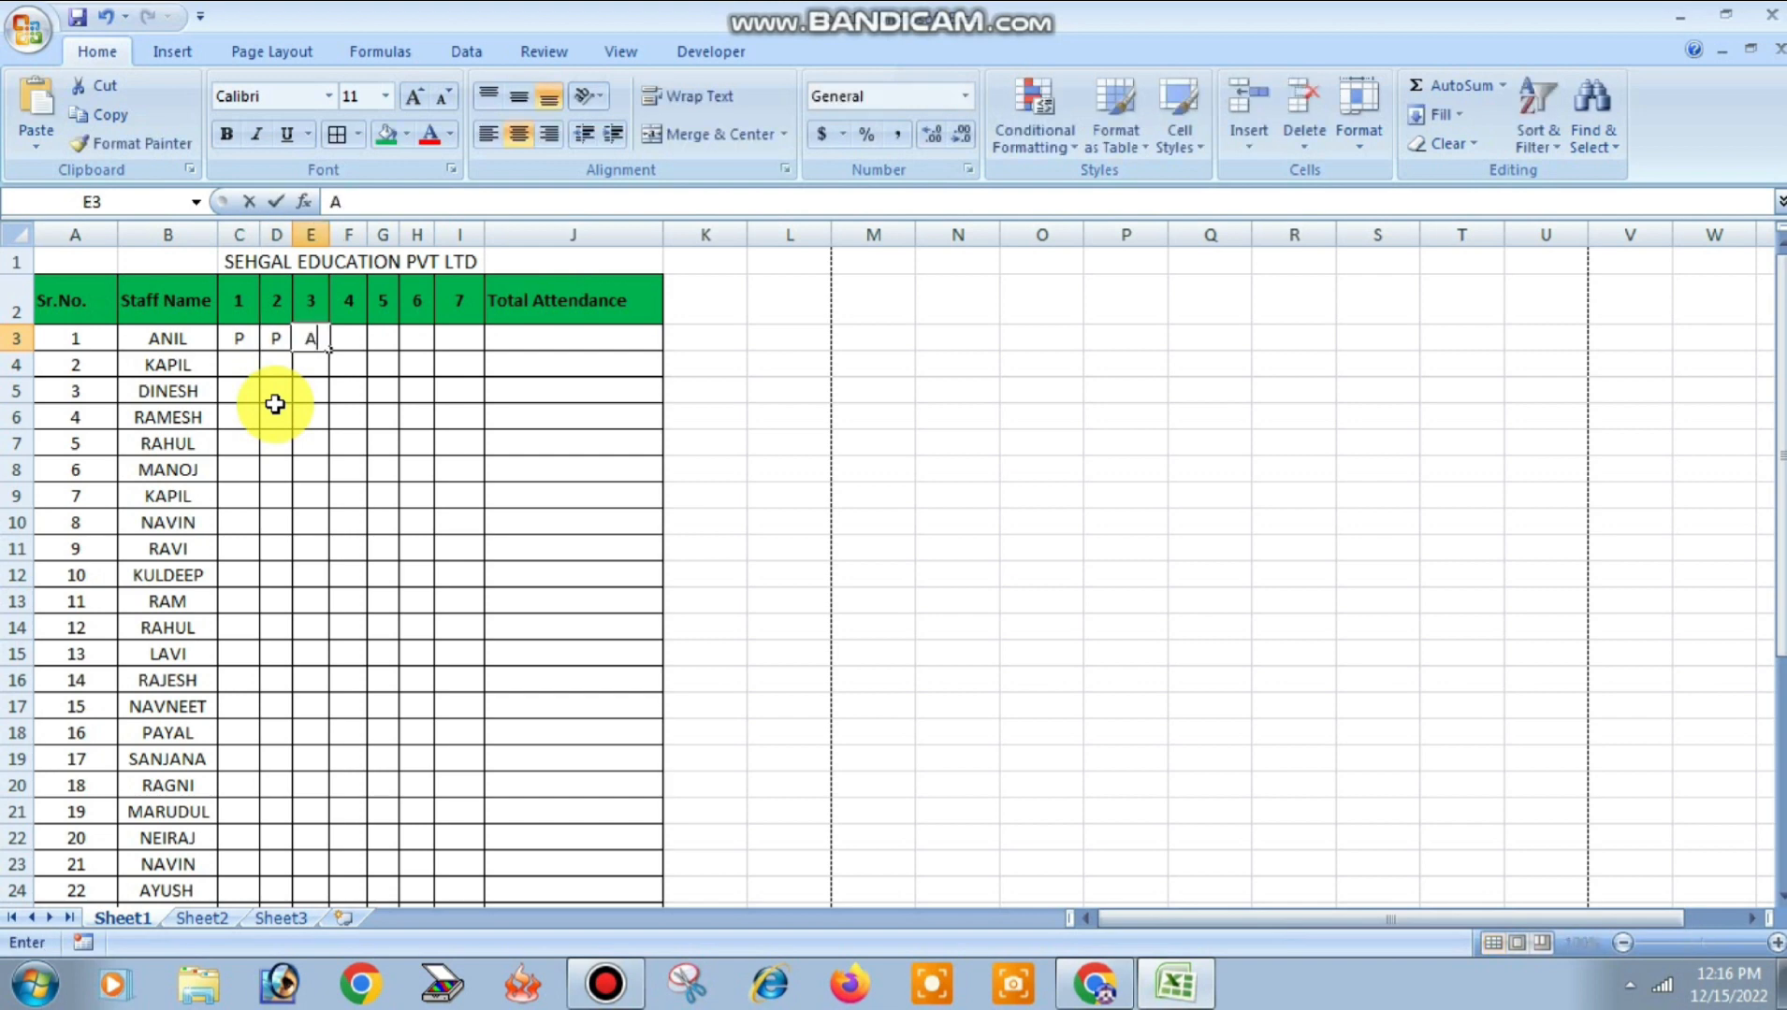
{"action": "key", "text": "Tab"}
{"action": "type", "text": "P"}
{"action": "key", "text": "Tab"}
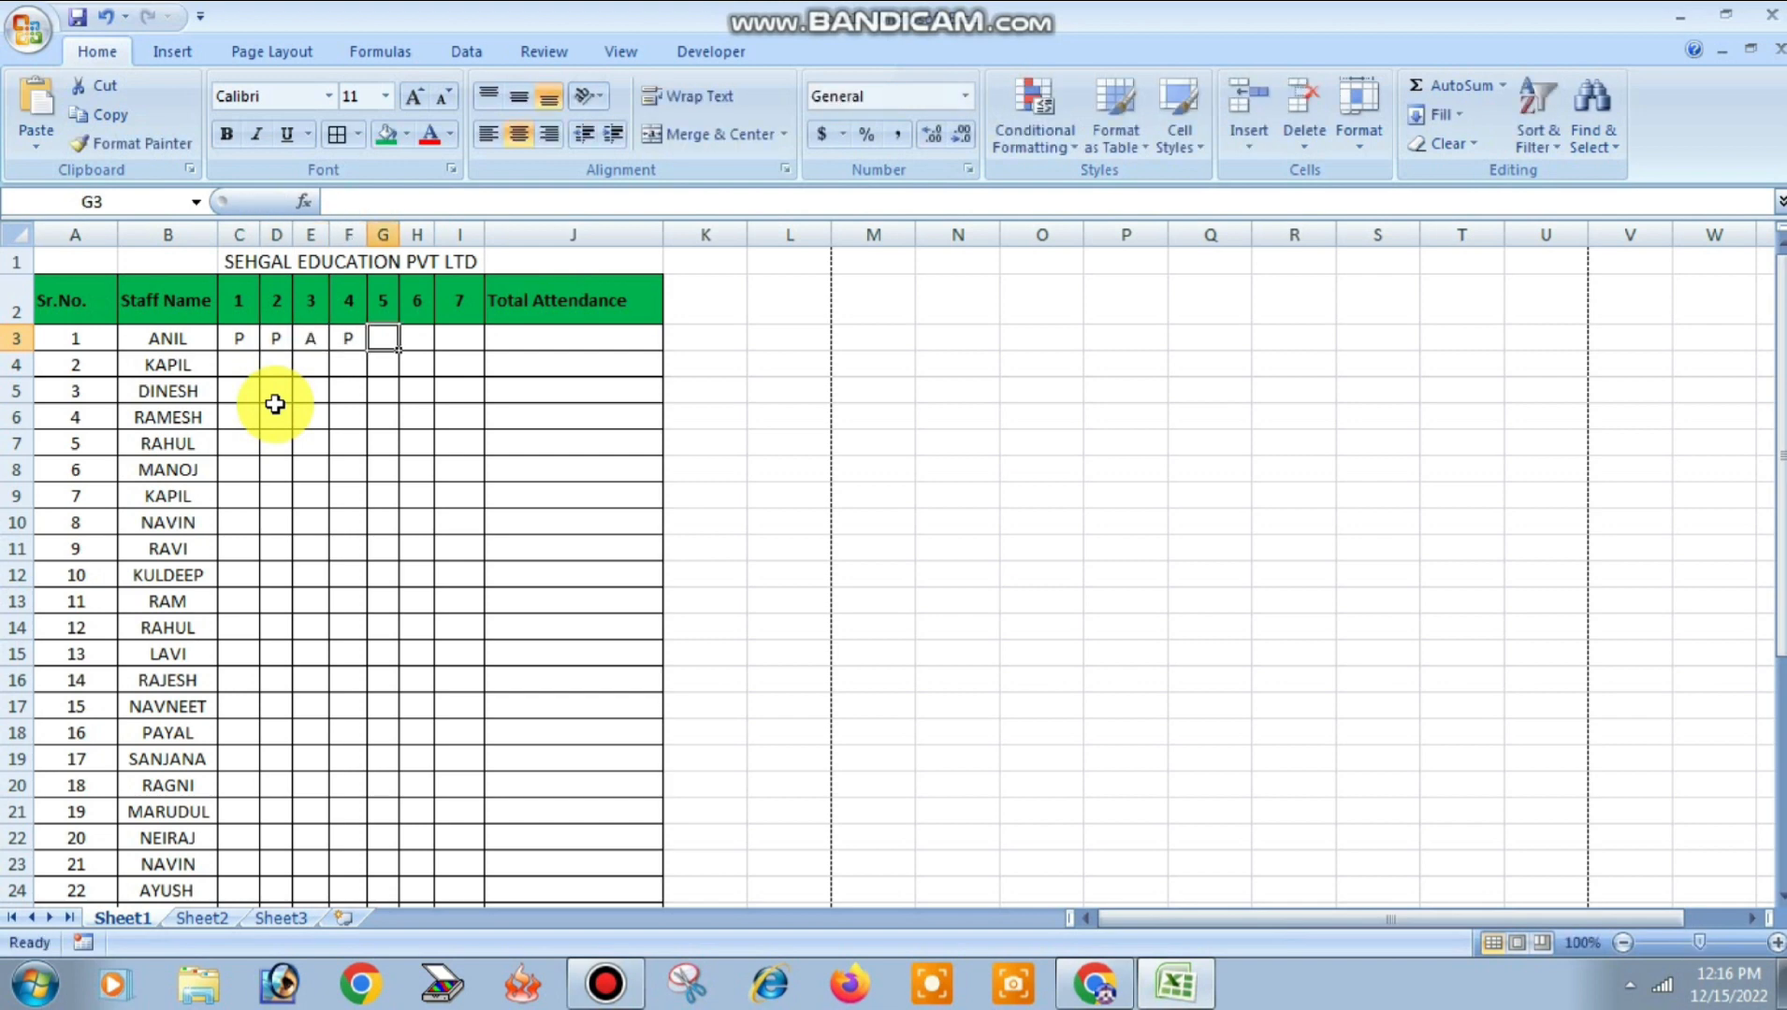
{"action": "type", "text": "P"}
{"action": "key", "text": "Tab"}
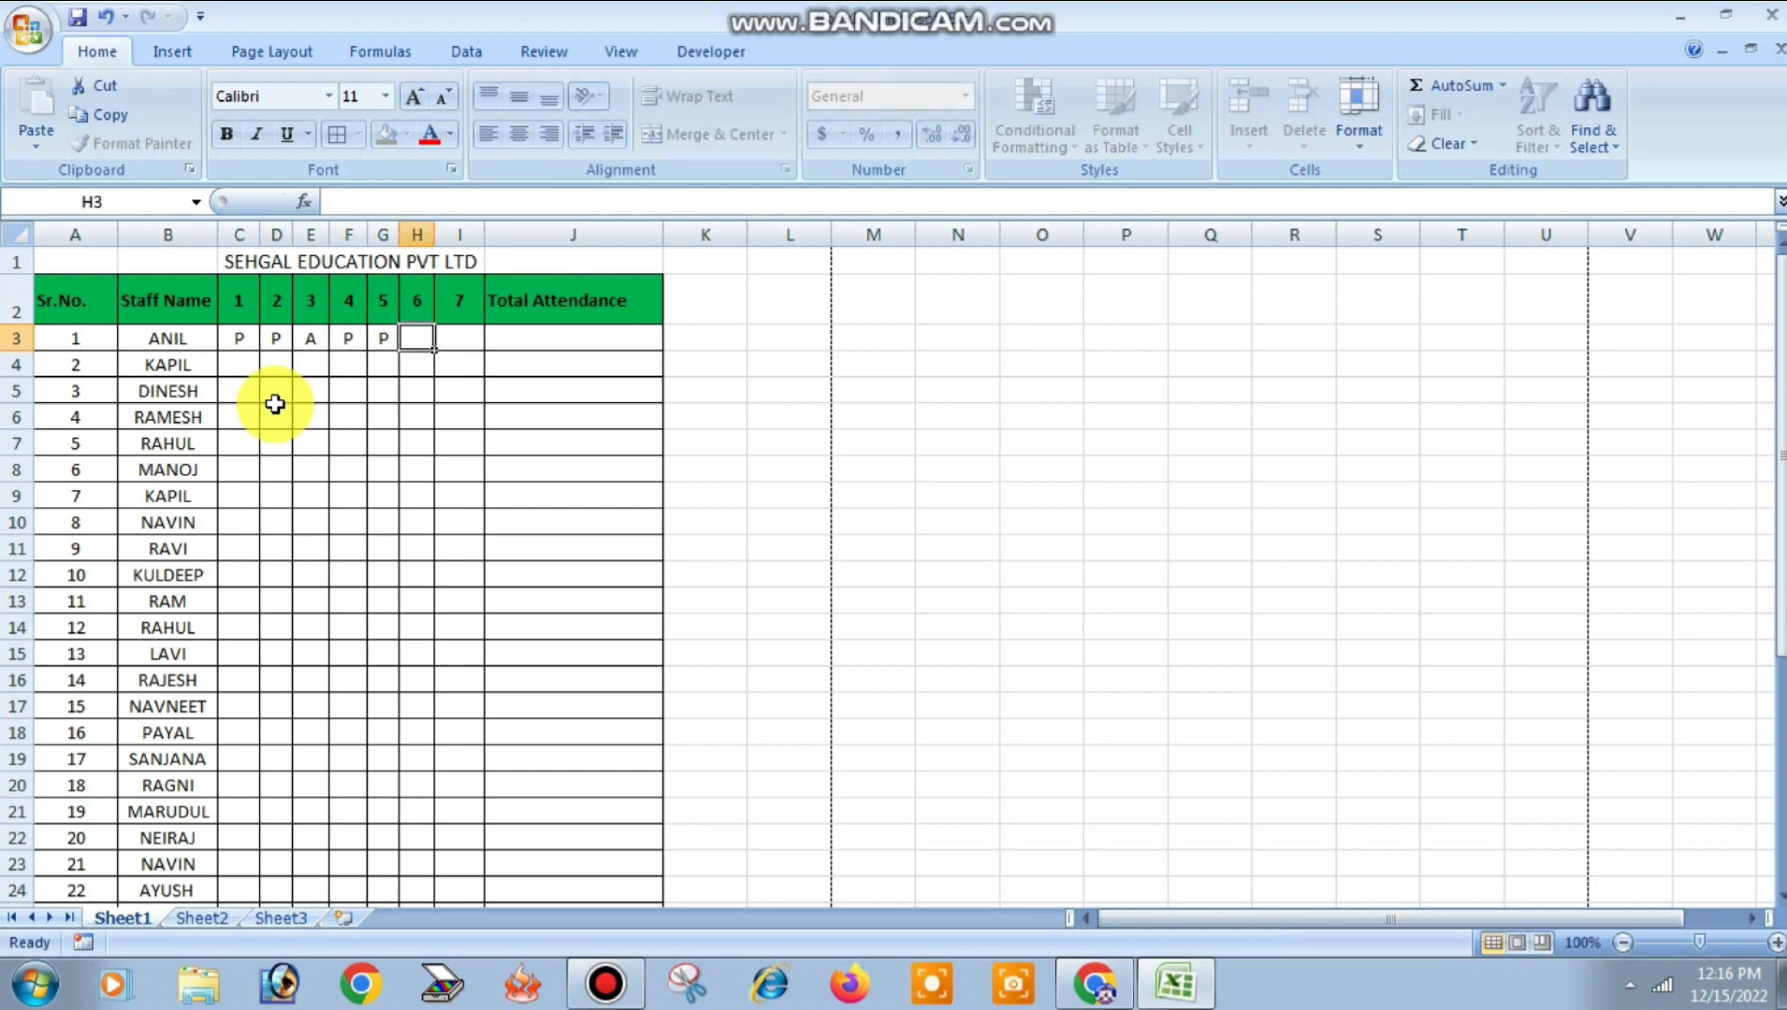
{"action": "type", "text": "A"}
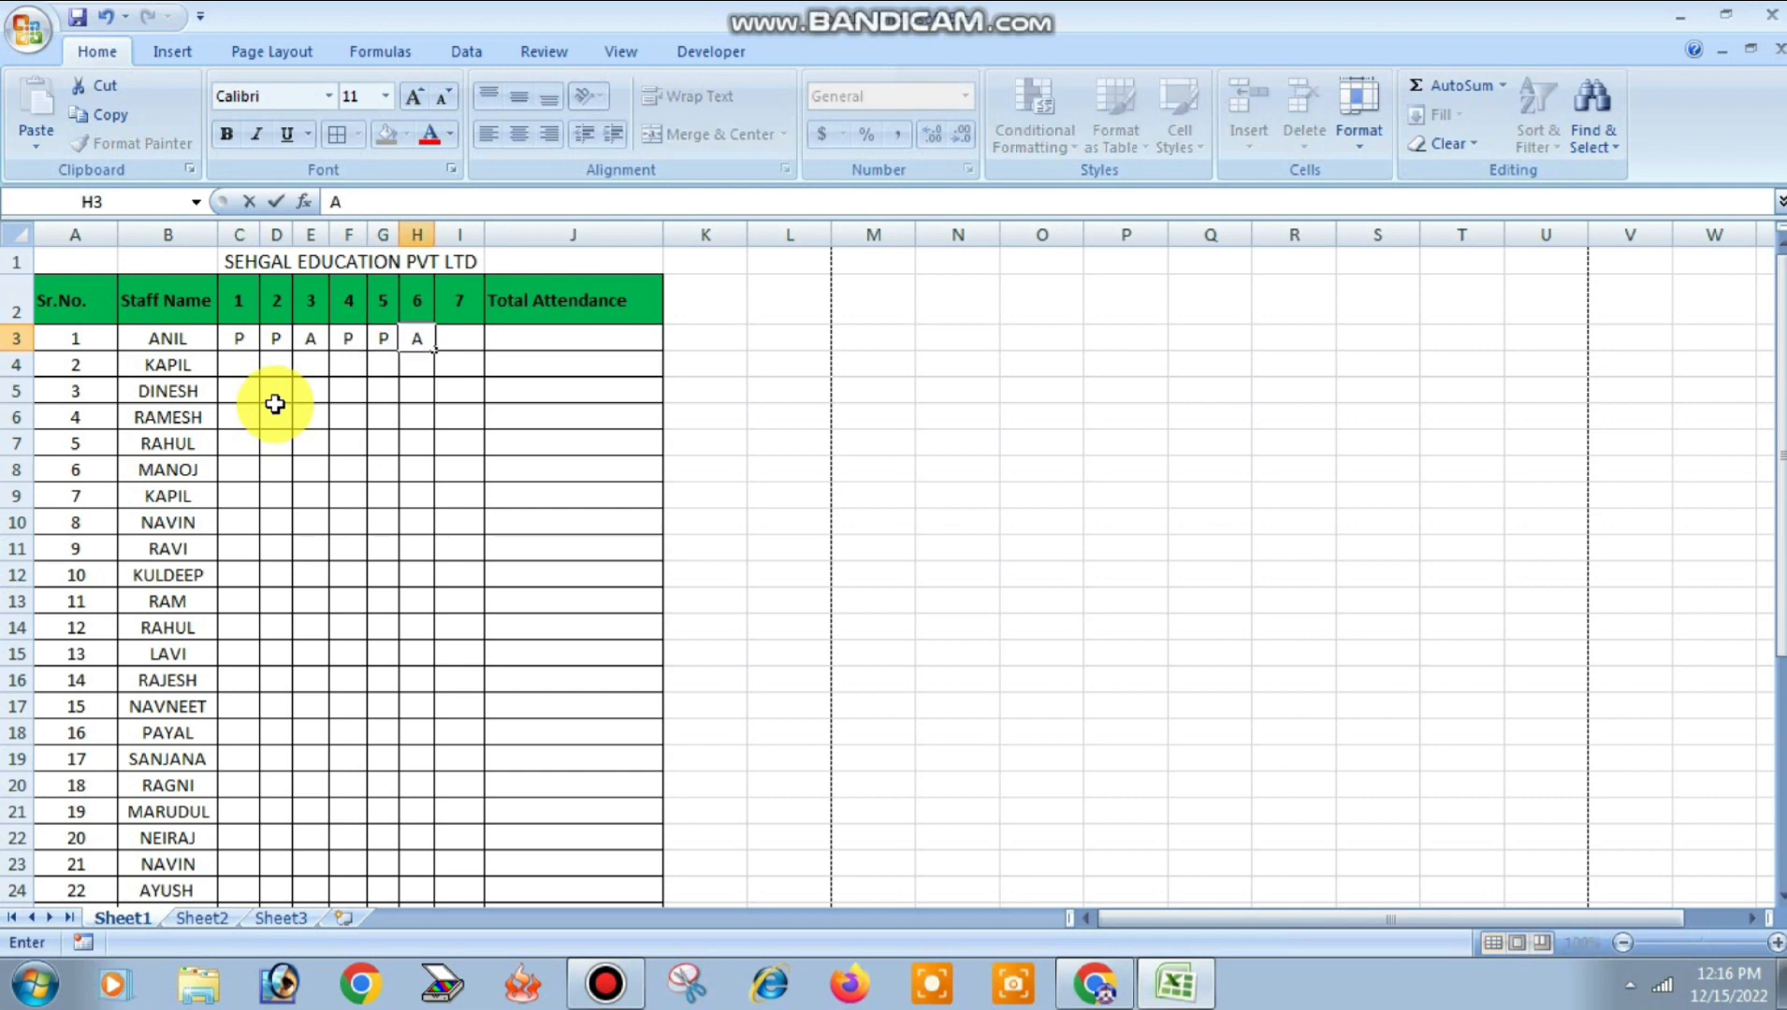
{"action": "key", "text": "Tab"}
{"action": "type", "text": "P"}
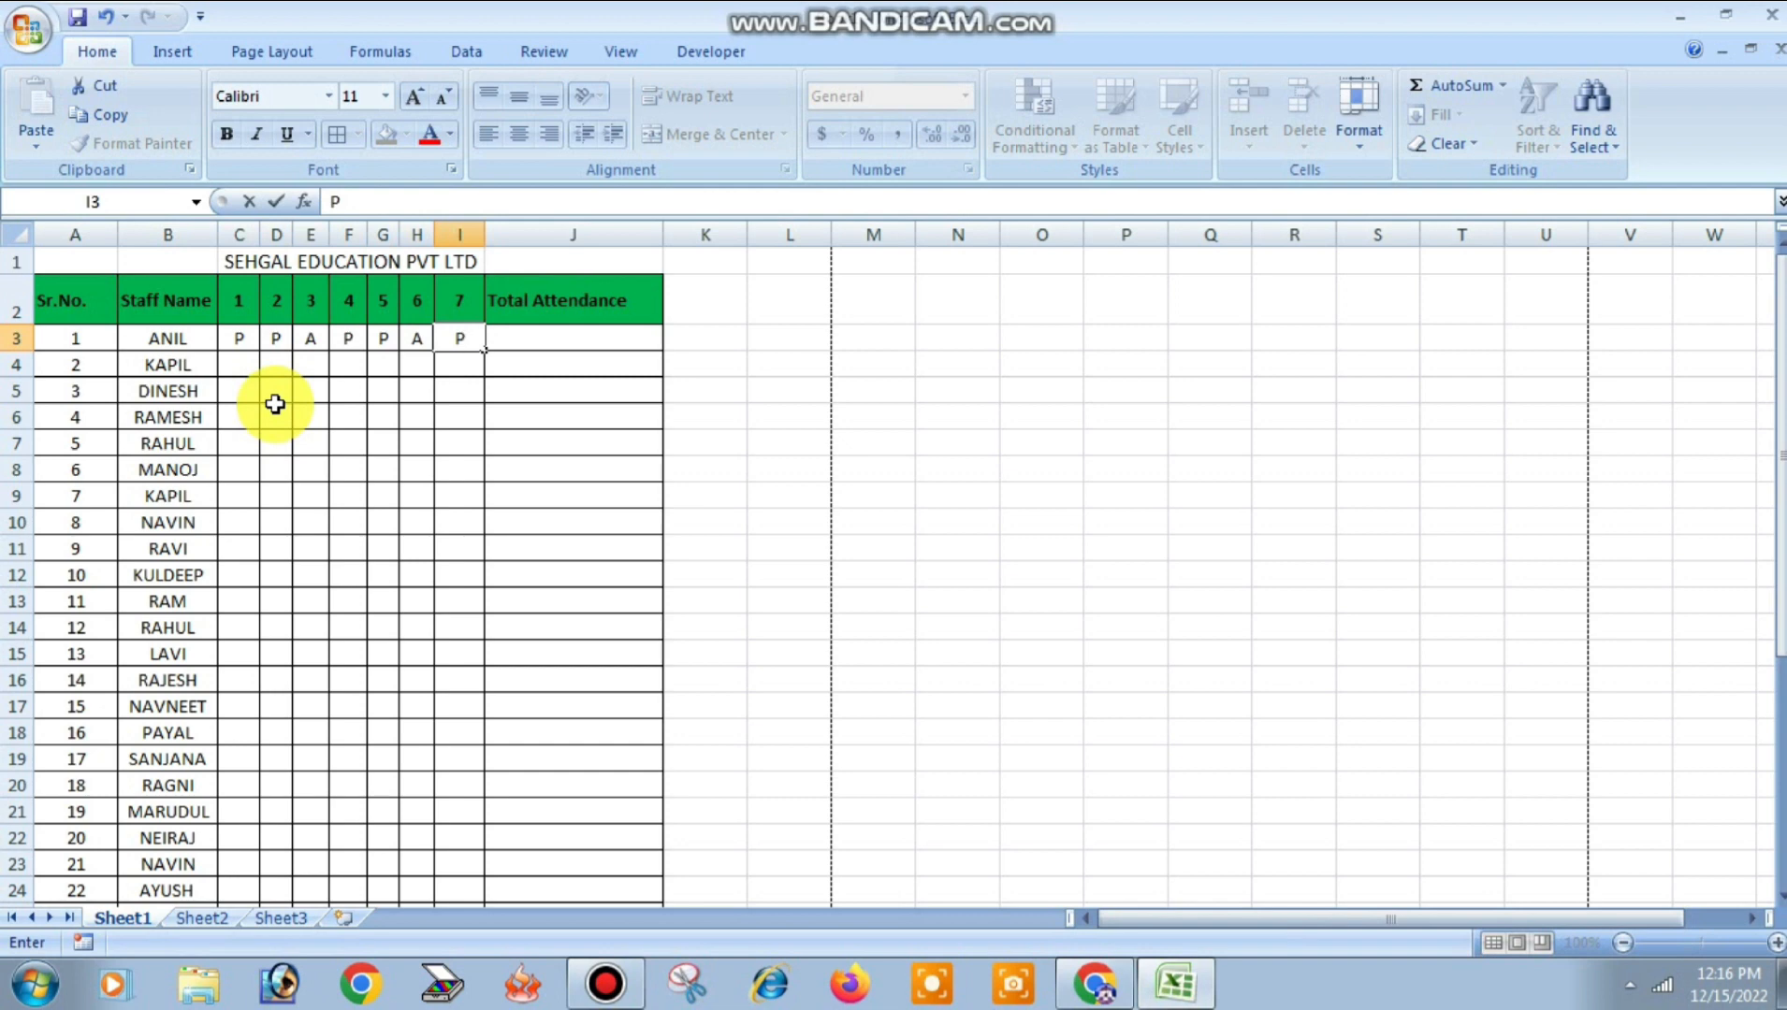
{"action": "key", "text": "Return"}
Step: Enter the attendance for the second staff member in C4:I4 as P, A, P, A, P, A, P
{"action": "key", "text": "Left"}
{"action": "key", "text": "Left"}
{"action": "key", "text": "Left"}
{"action": "key", "text": "Left"}
{"action": "key", "text": "Left"}
{"action": "key", "text": "Left"}
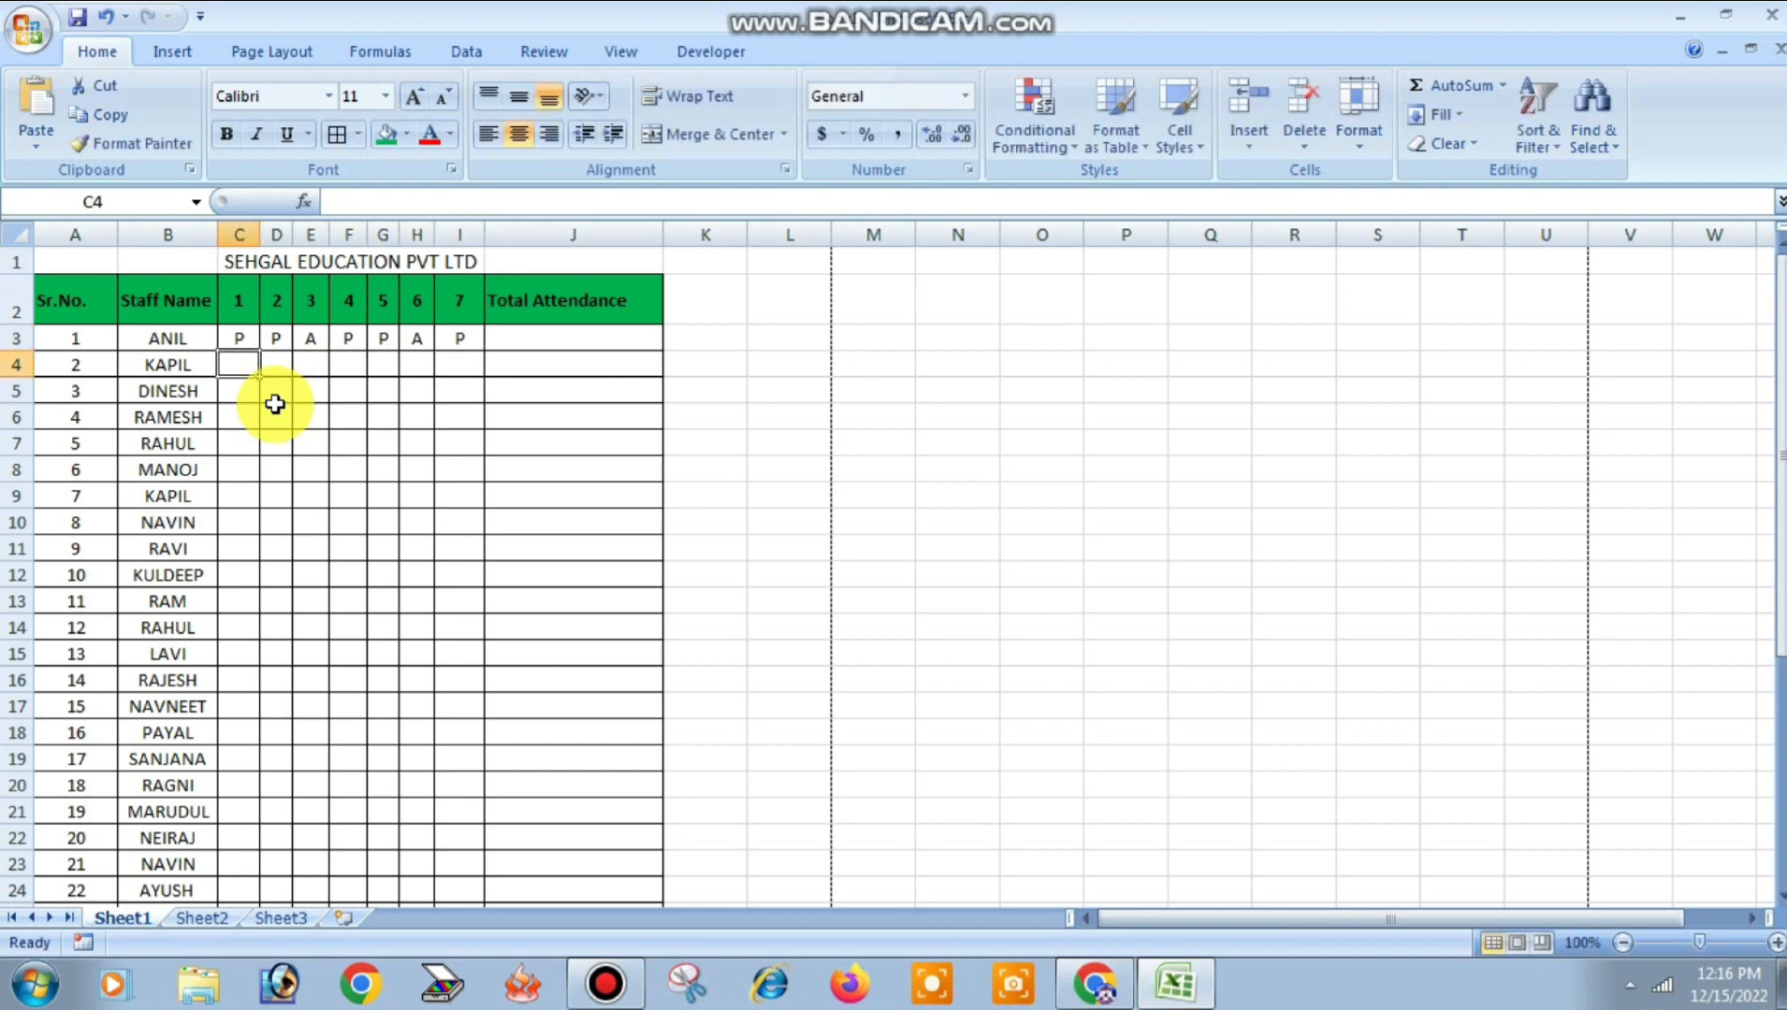
{"action": "type", "text": "P"}
{"action": "key", "text": "Right"}
{"action": "type", "text": "A"}
{"action": "key", "text": "Right"}
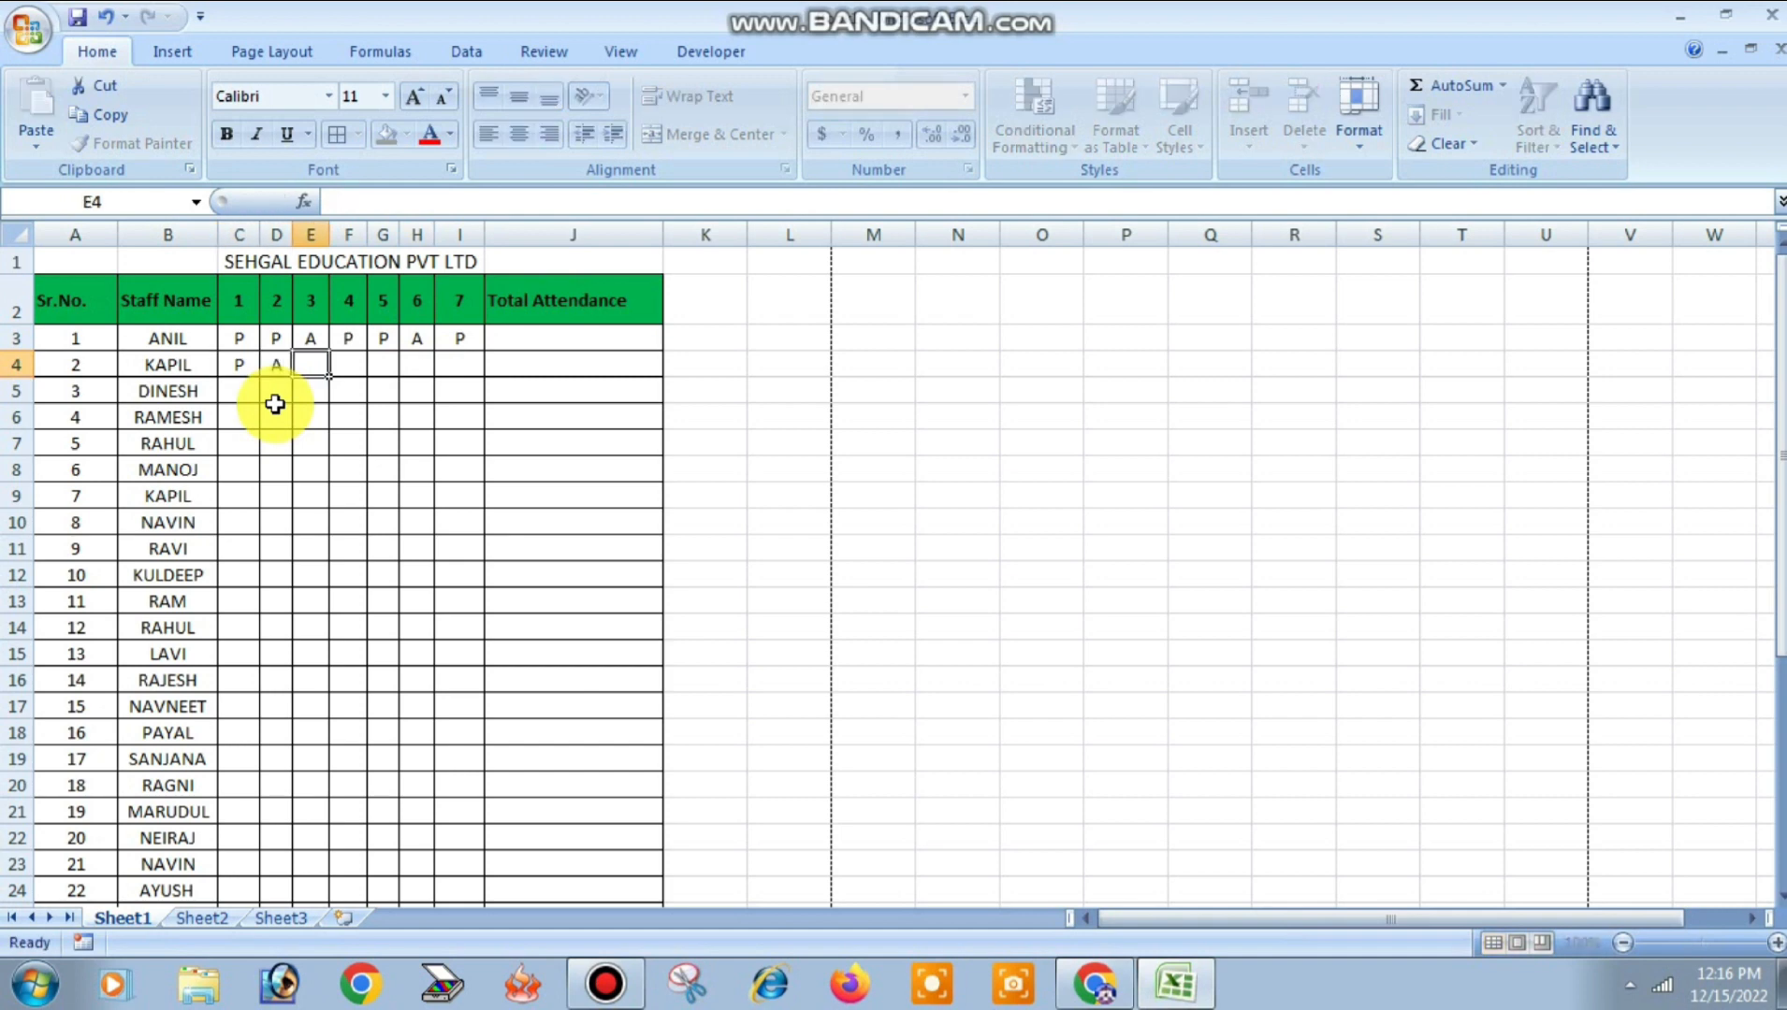
{"action": "type", "text": "P"}
{"action": "key", "text": "Right"}
{"action": "type", "text": "A"}
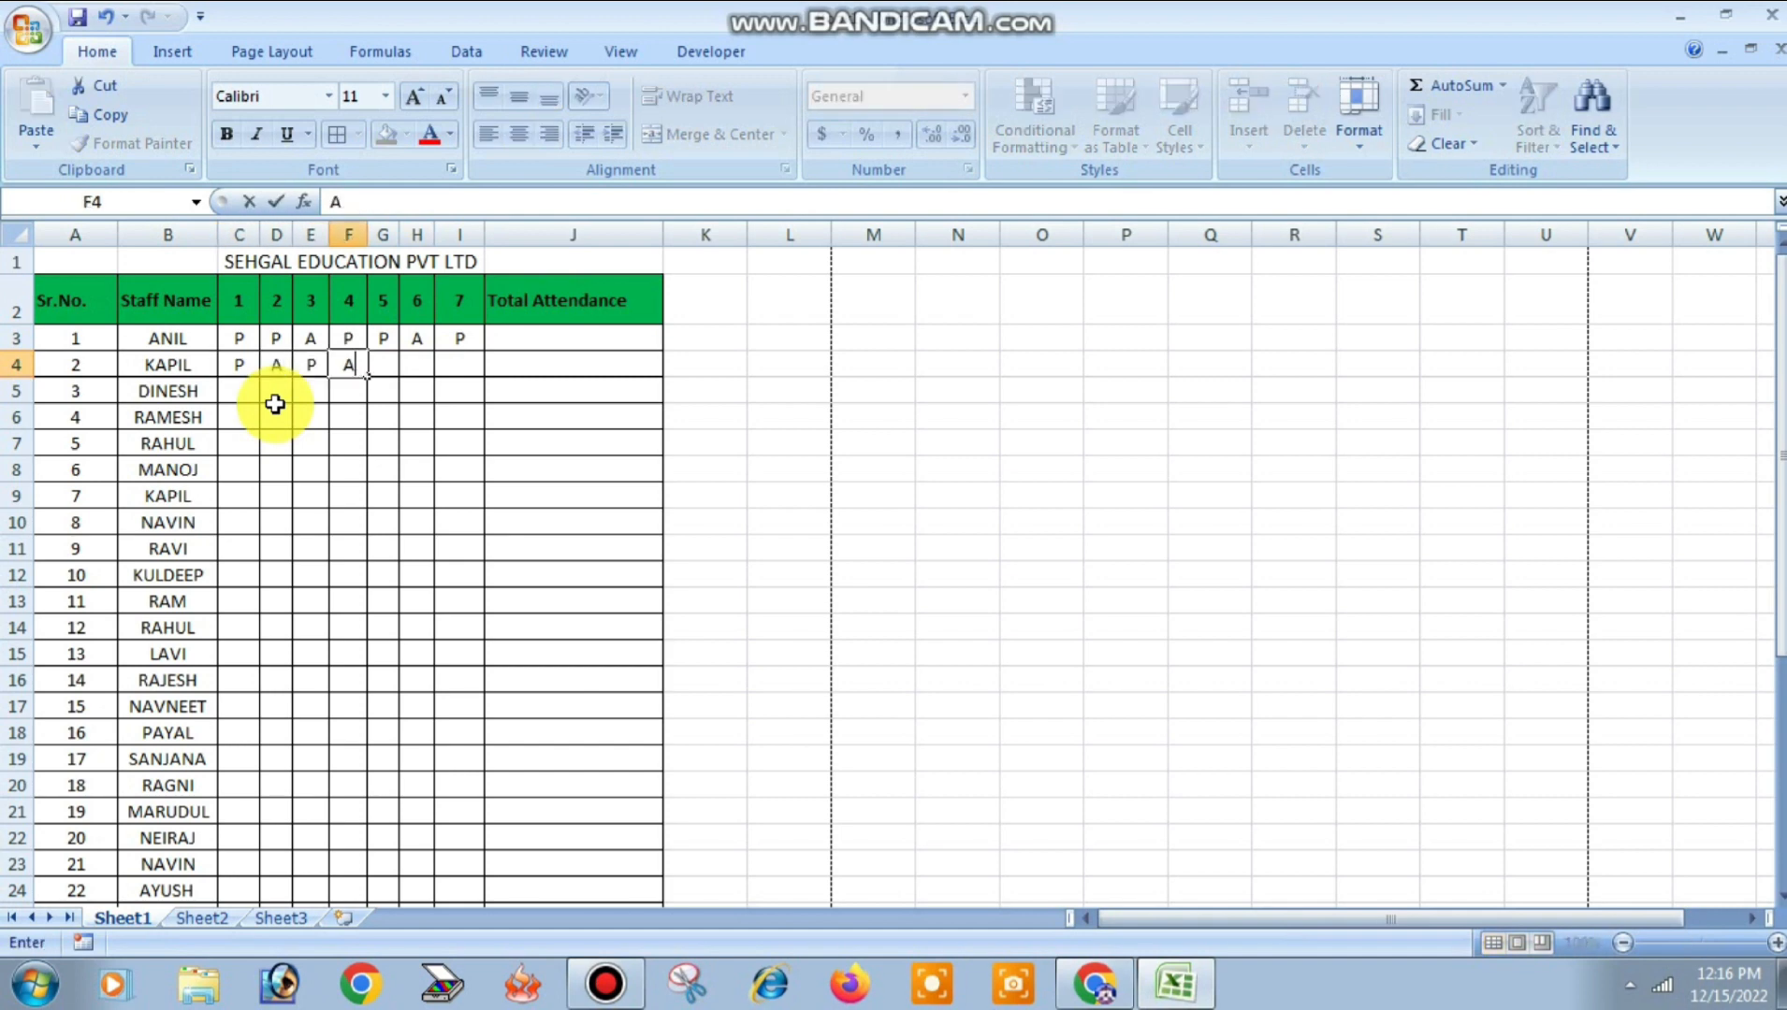
{"action": "key", "text": "Right"}
{"action": "type", "text": "P"}
{"action": "key", "text": "Right"}
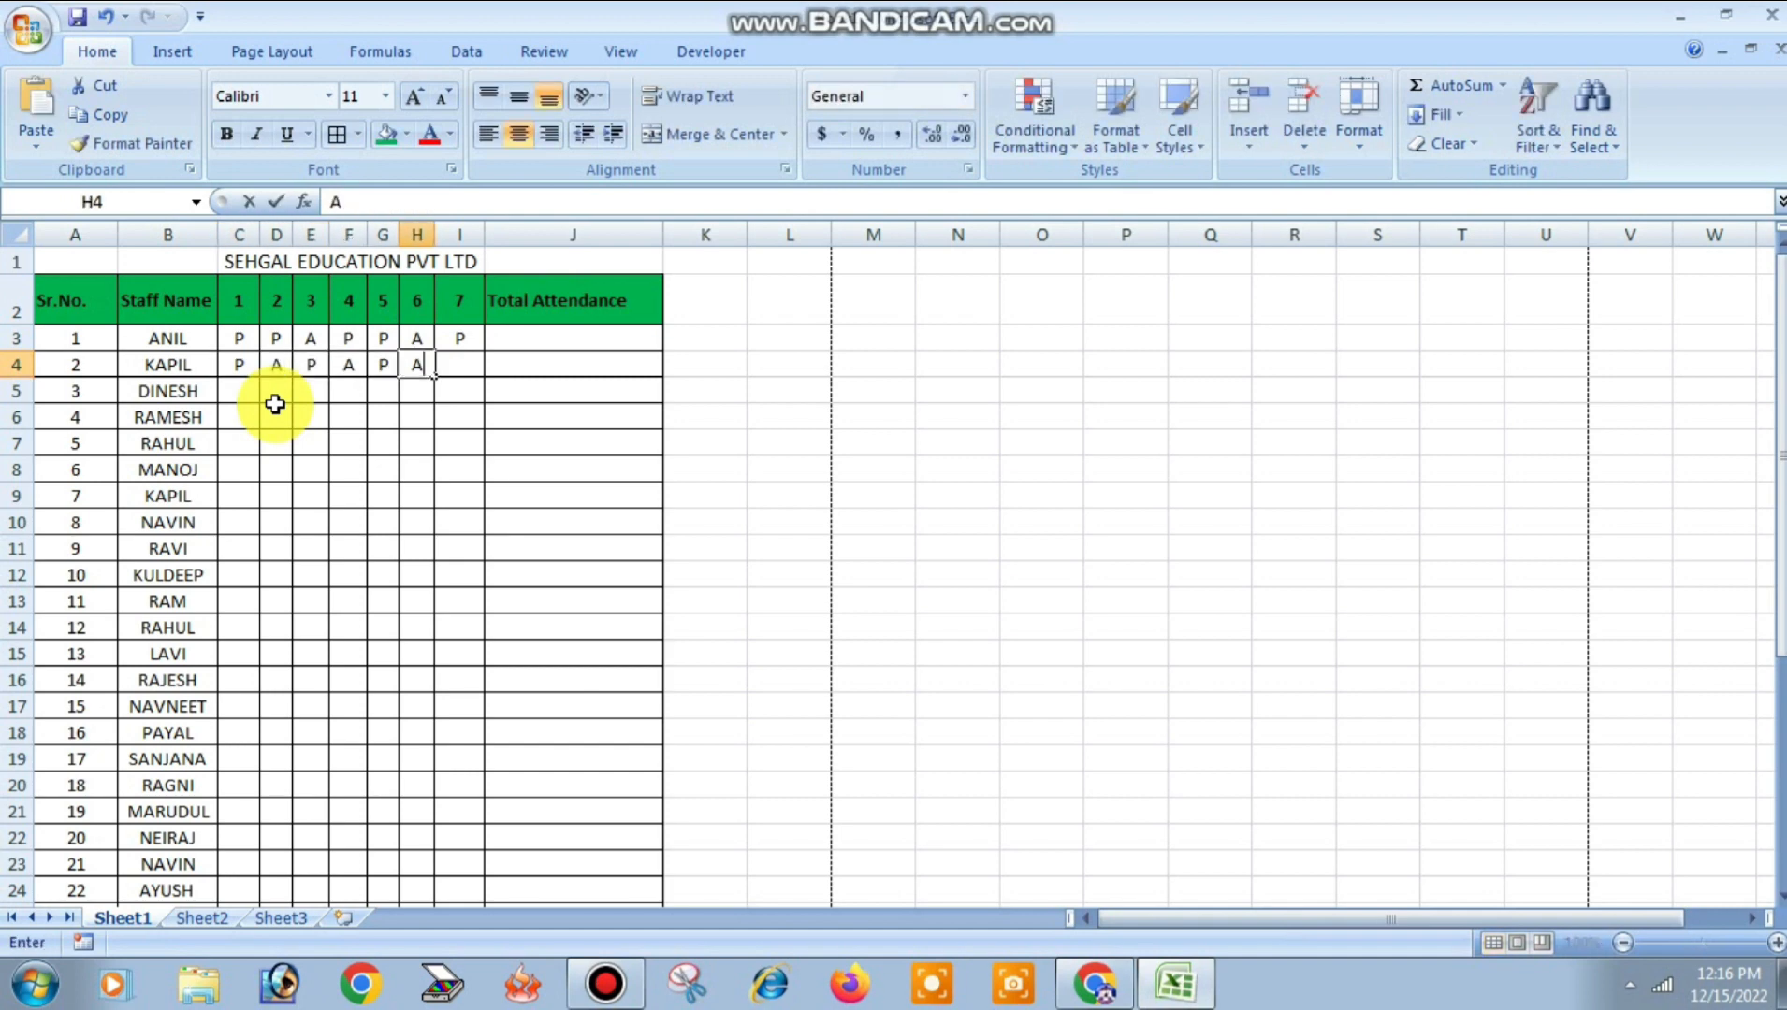
{"action": "type", "text": "A"}
{"action": "key", "text": "Right"}
{"action": "type", "text": "P"}
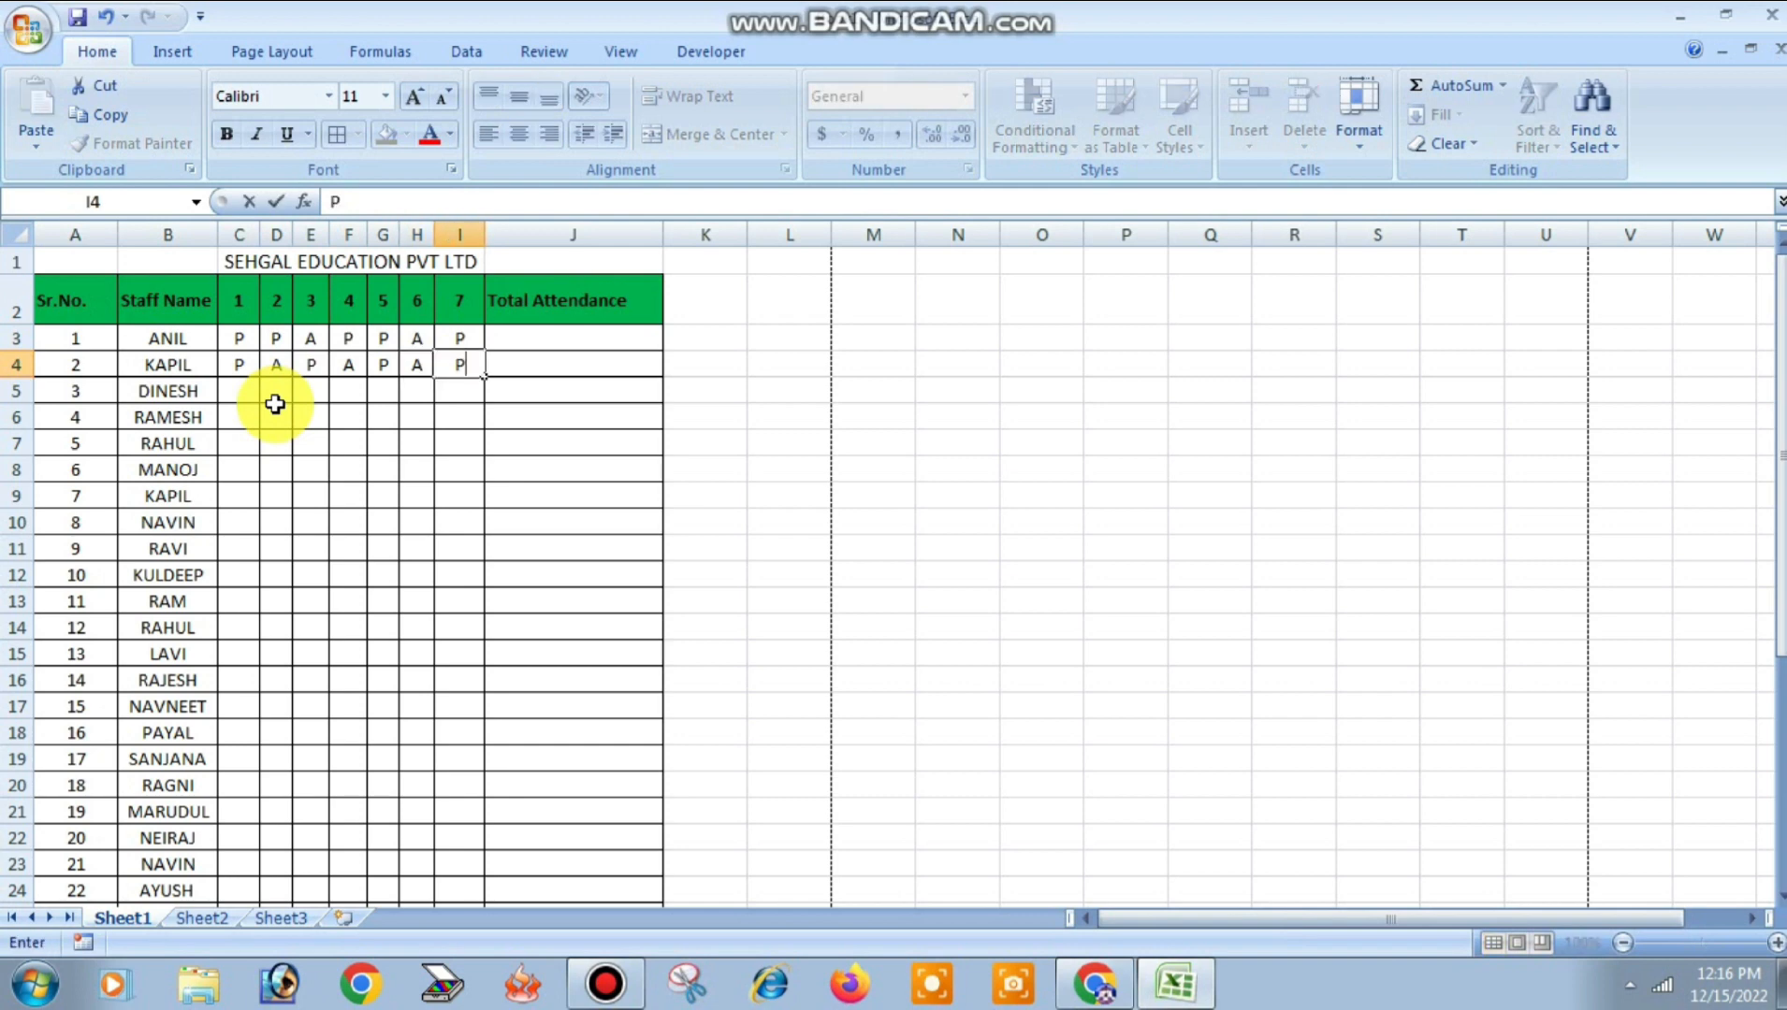
{"action": "key", "text": "Down"}
Step: Mark the third staff member as P for all seven days in C5:I5
{"action": "key", "text": "Left"}
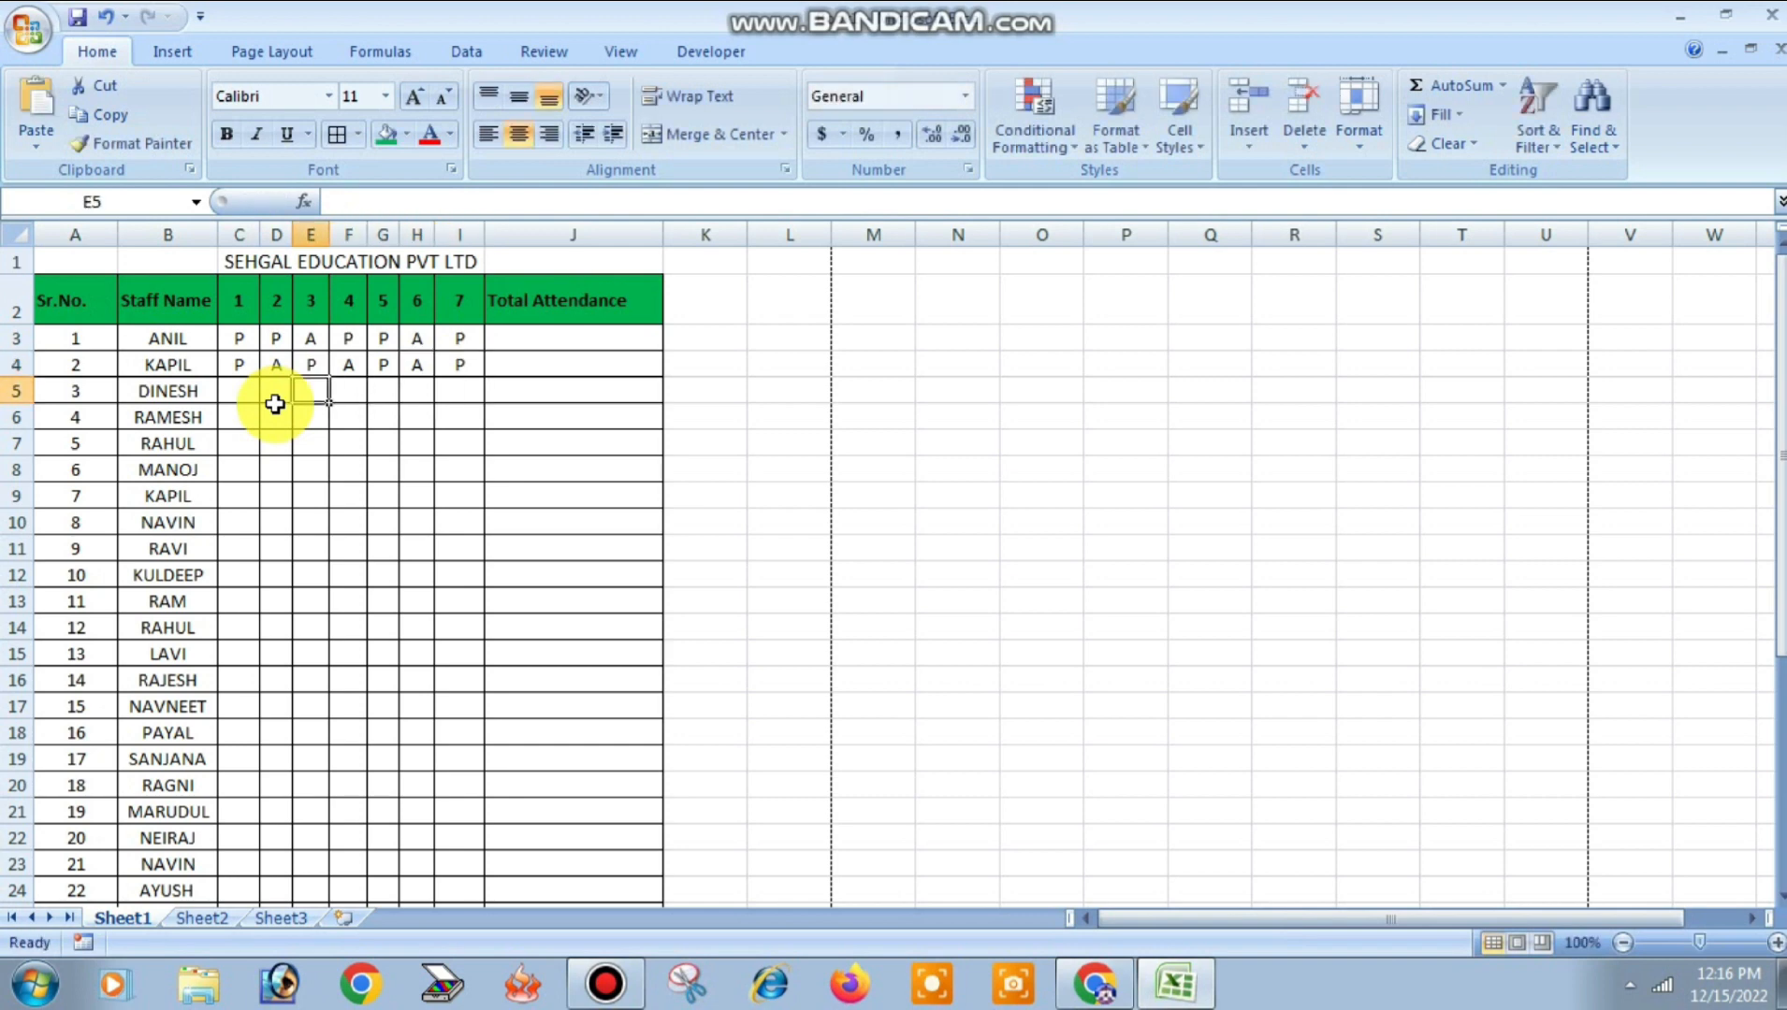
{"action": "key", "text": "Left"}
{"action": "key", "text": "Left"}
{"action": "type", "text": "P"}
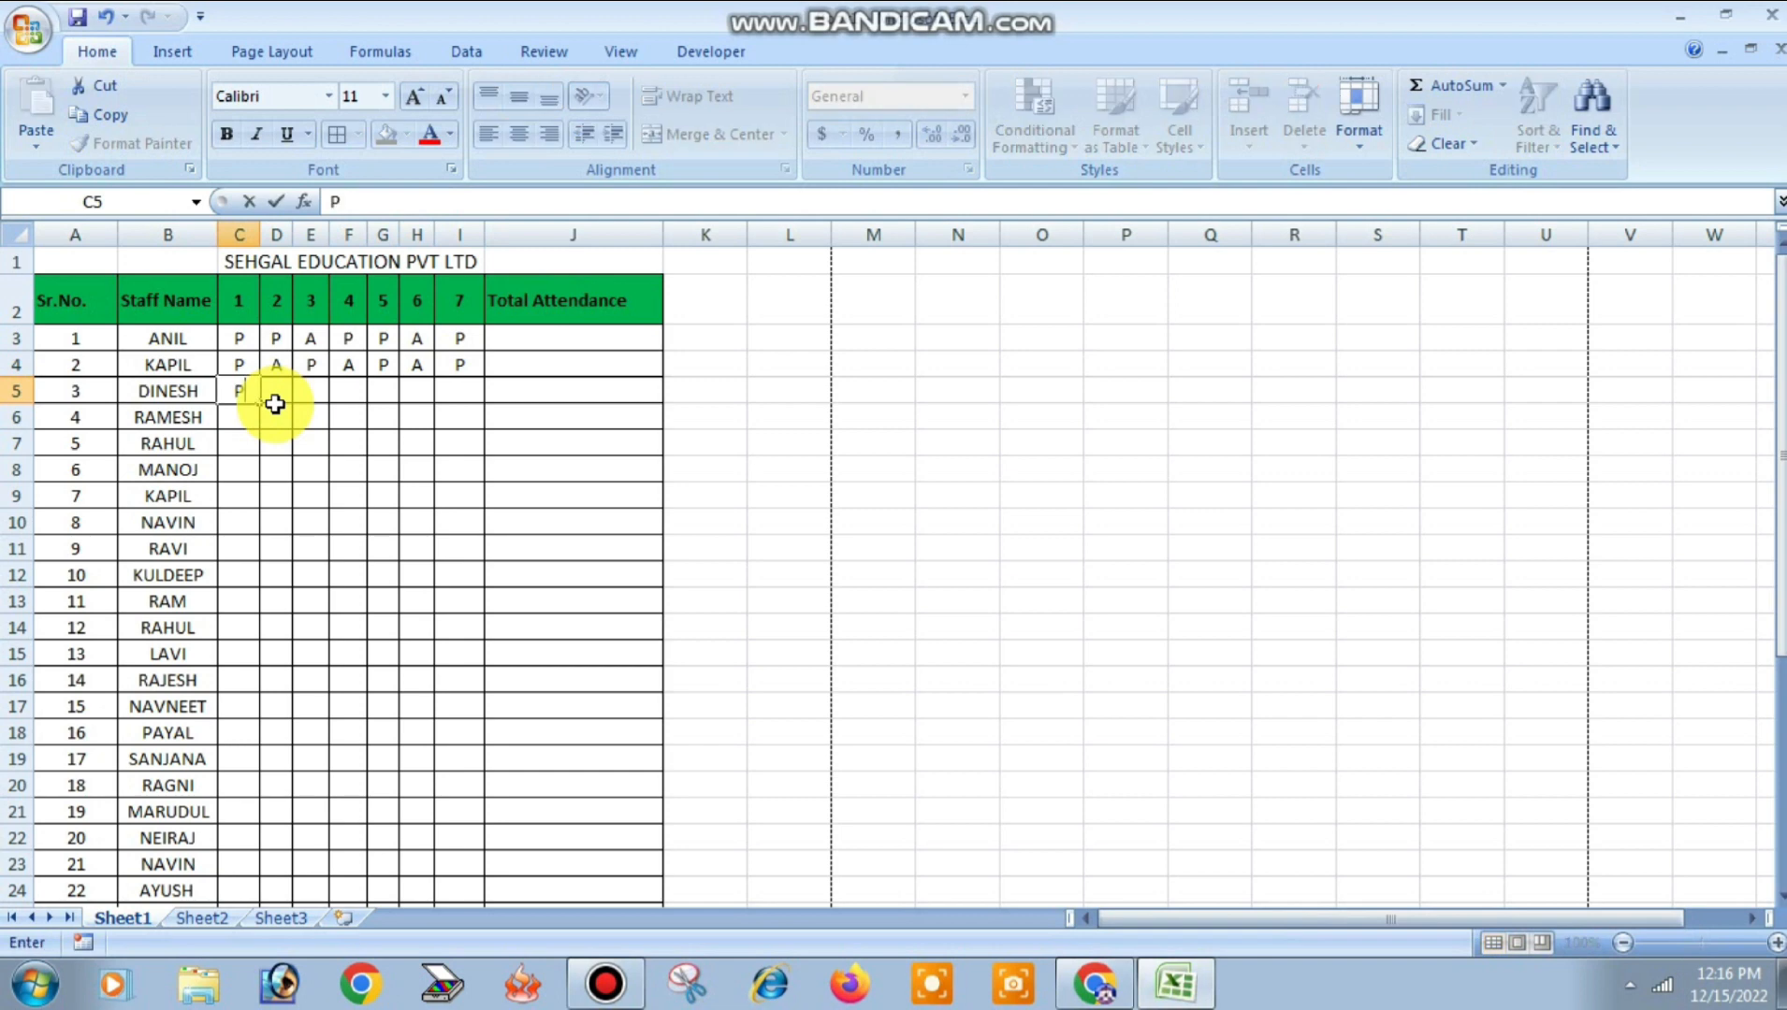
{"action": "key", "text": "Right"}
{"action": "type", "text": "P"}
{"action": "key", "text": "Right"}
{"action": "type", "text": "P"}
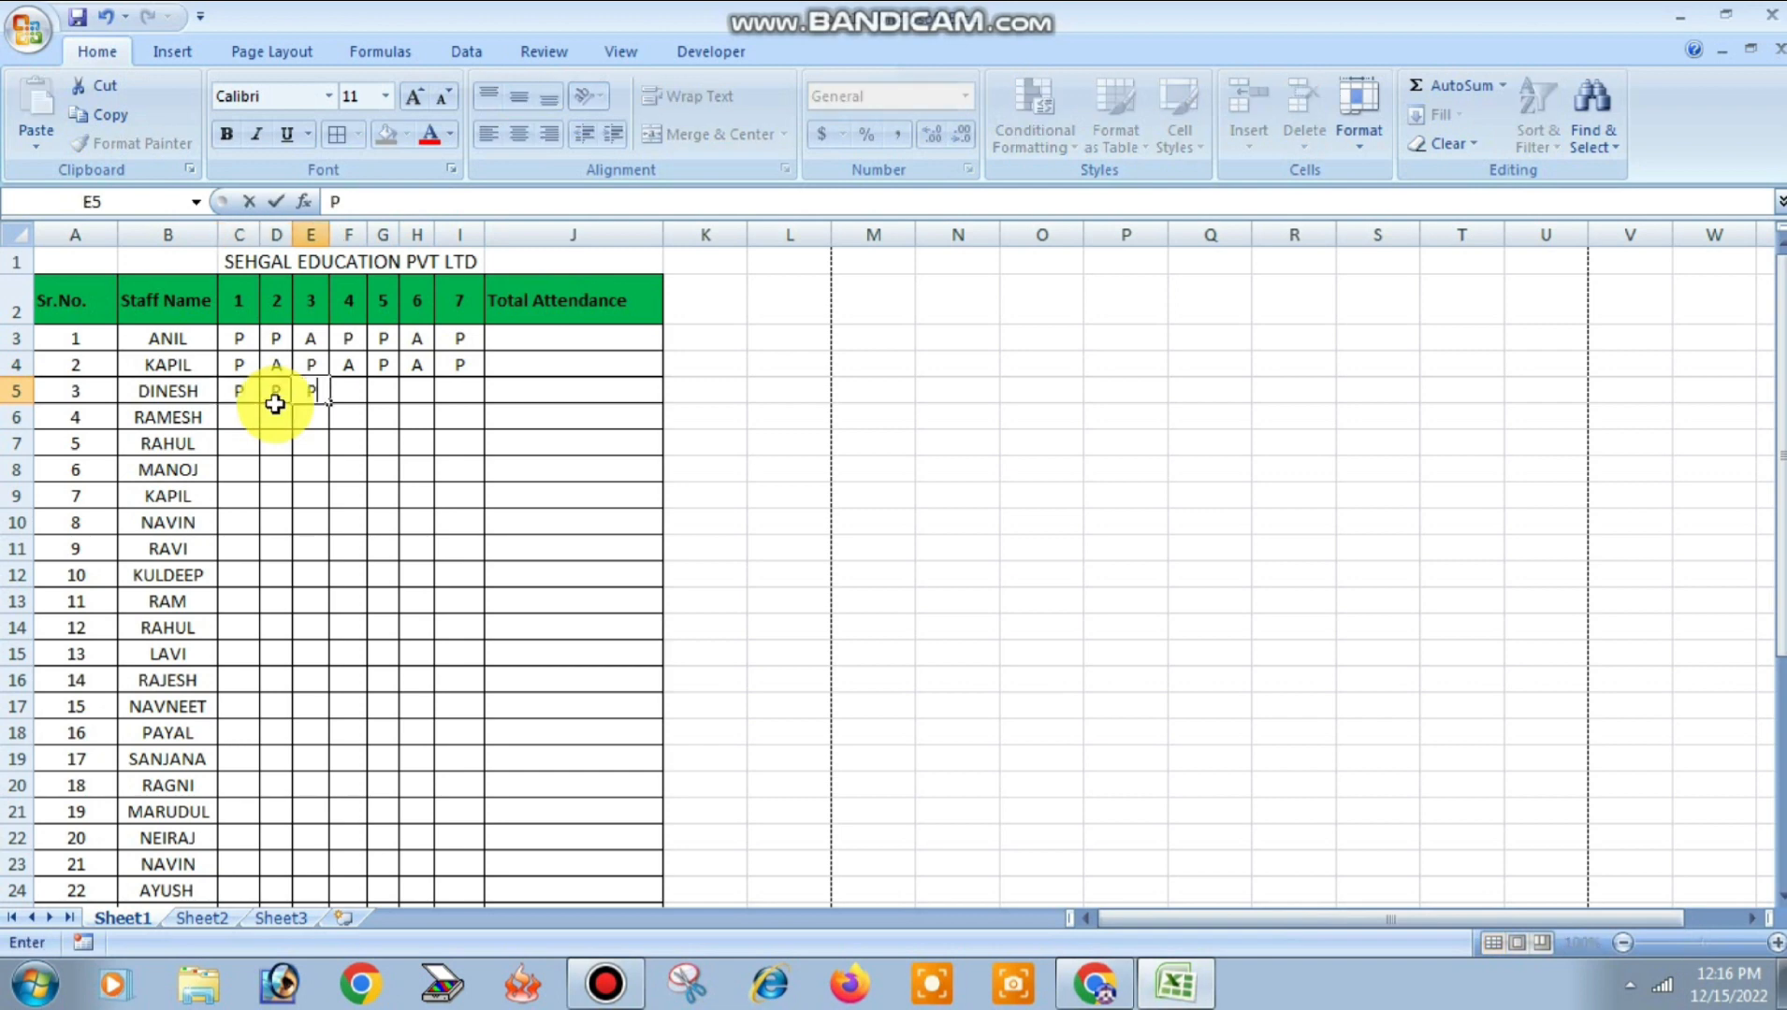
{"action": "key", "text": "Right"}
{"action": "type", "text": "P"}
{"action": "key", "text": "Right"}
{"action": "type", "text": "P"}
{"action": "key", "text": "Right"}
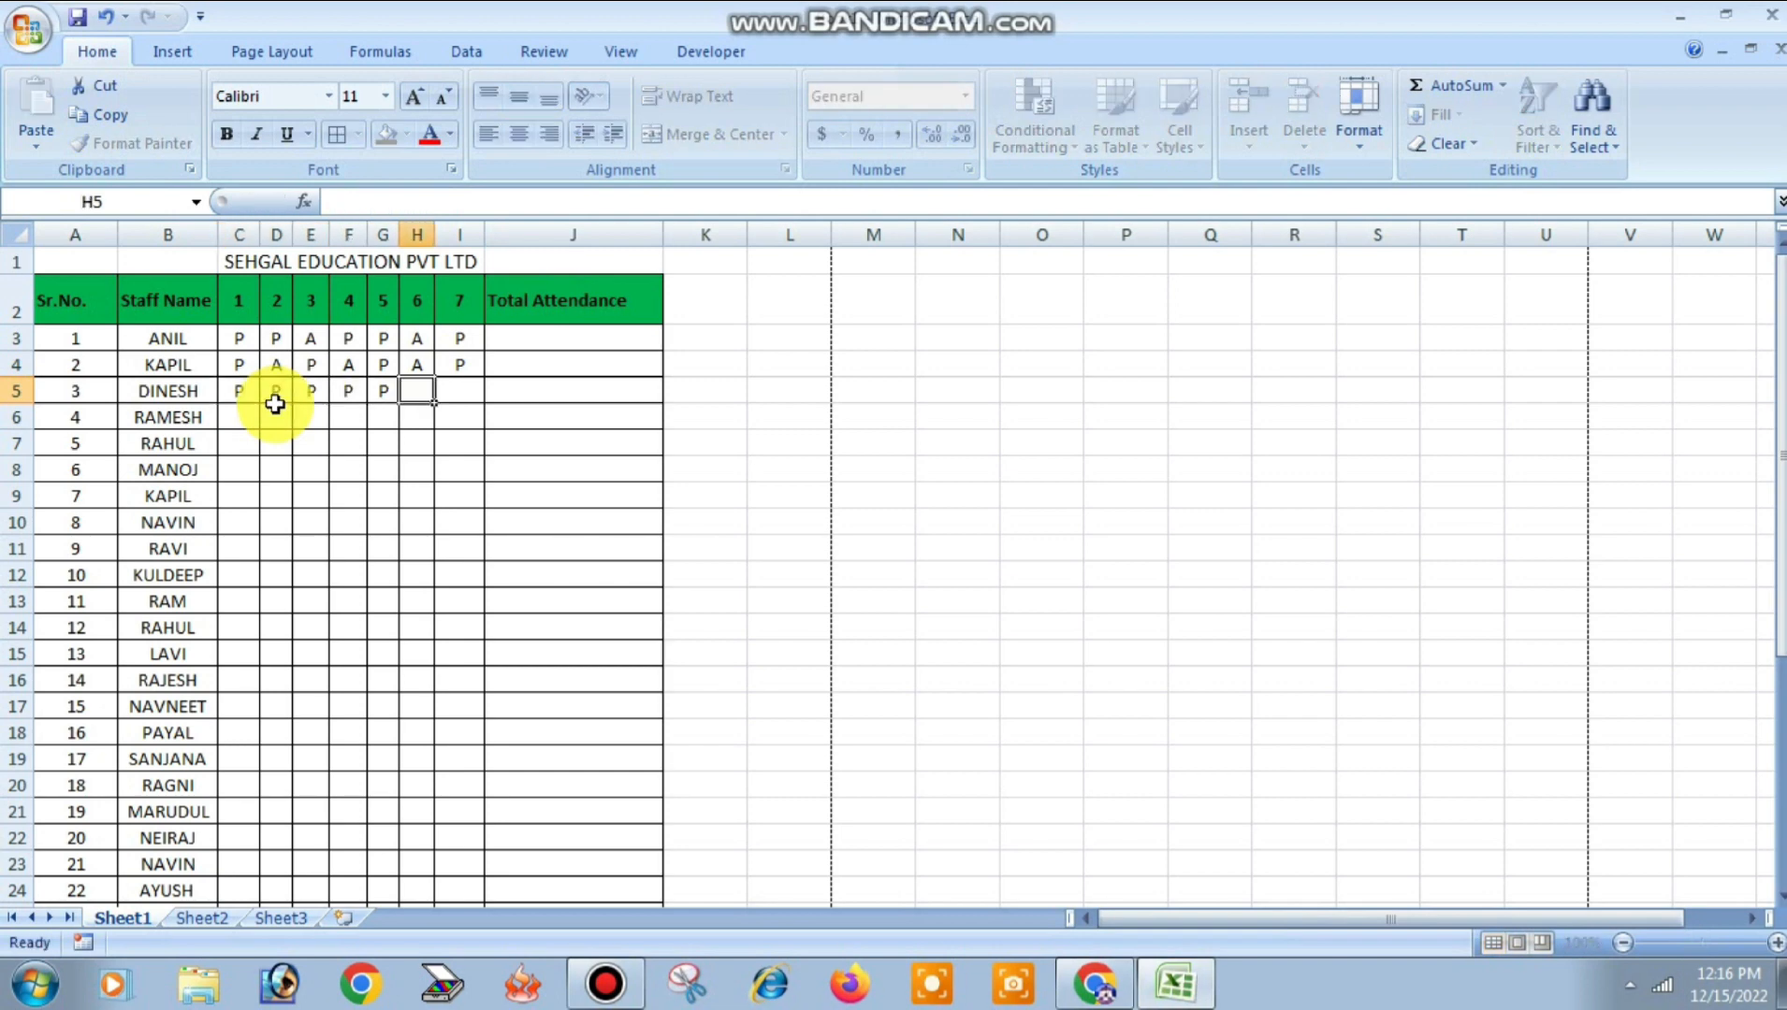
{"action": "type", "text": "P"}
{"action": "key", "text": "Right"}
{"action": "type", "text": "P"}
{"action": "key", "text": "Return"}
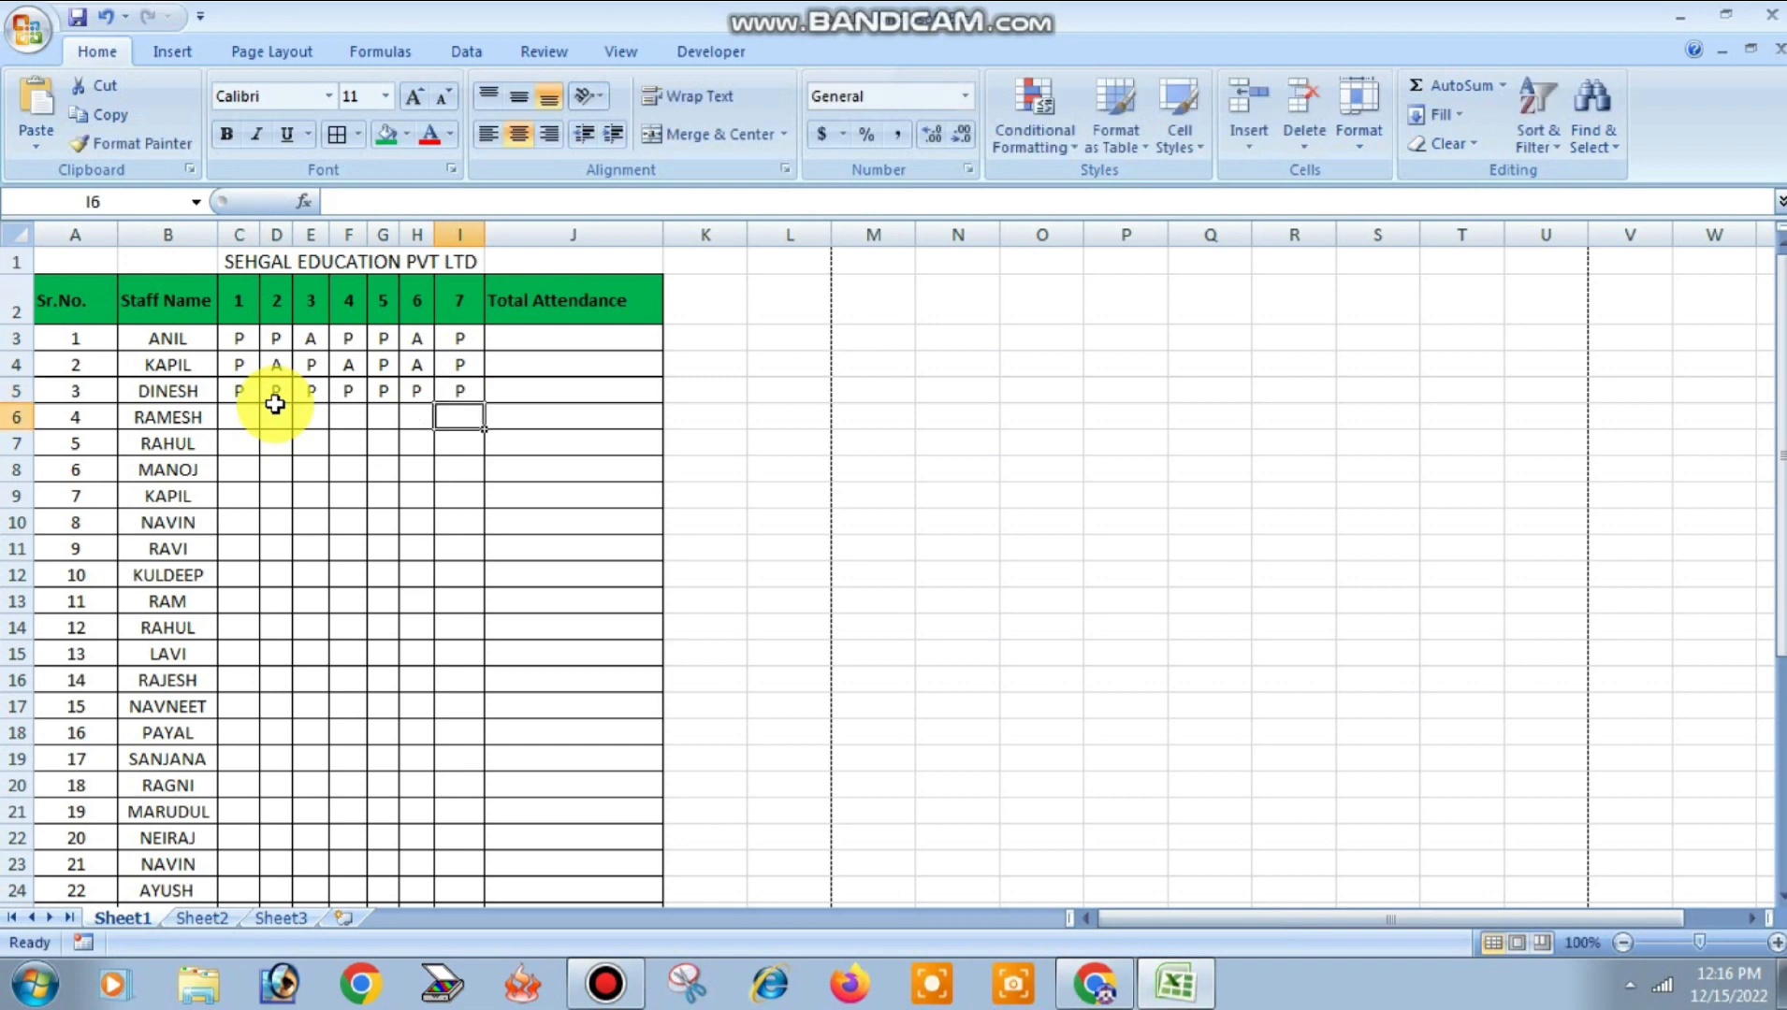
Step: Enter the fourth staff member's attendance for days 2 to 7 in D6:I6 as A, A, A, A, P, P
{"action": "key", "text": "Left"}
{"action": "key", "text": "Left"}
{"action": "key", "text": "Left"}
{"action": "key", "text": "Left"}
{"action": "key", "text": "Left"}
{"action": "type", "text": "A"}
{"action": "key", "text": "Right"}
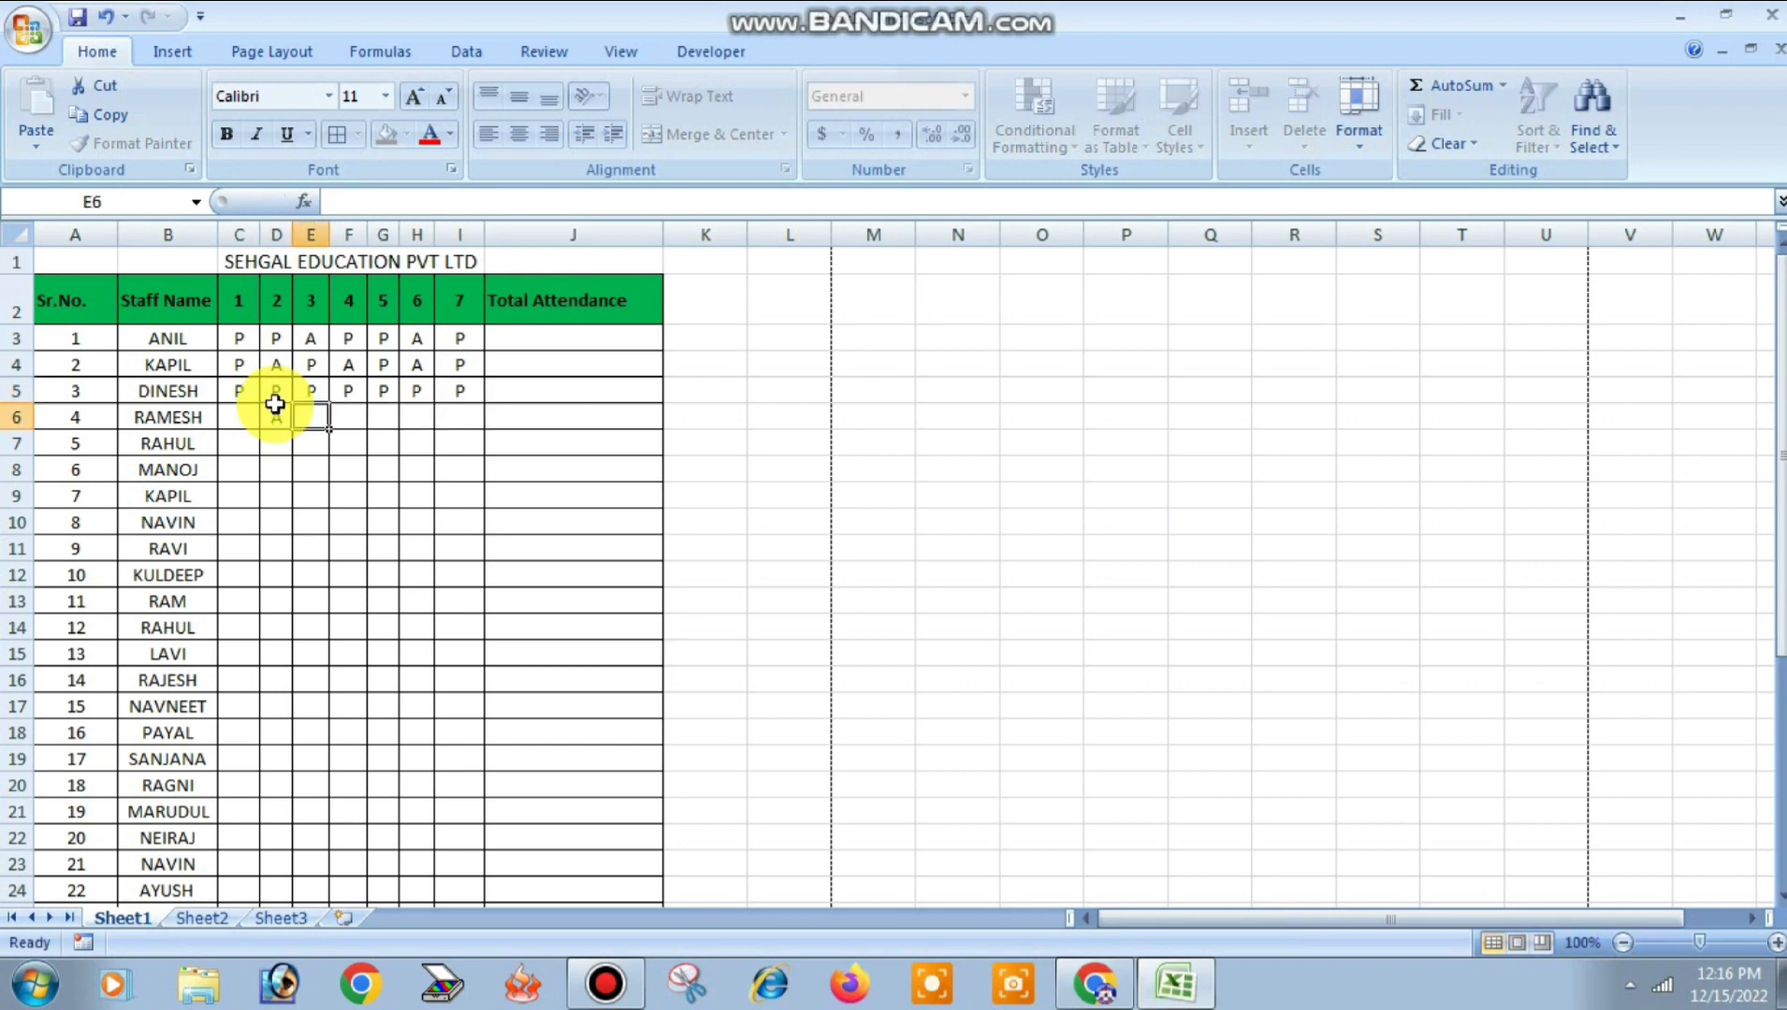
{"action": "type", "text": "S"}
{"action": "key", "text": "Right"}
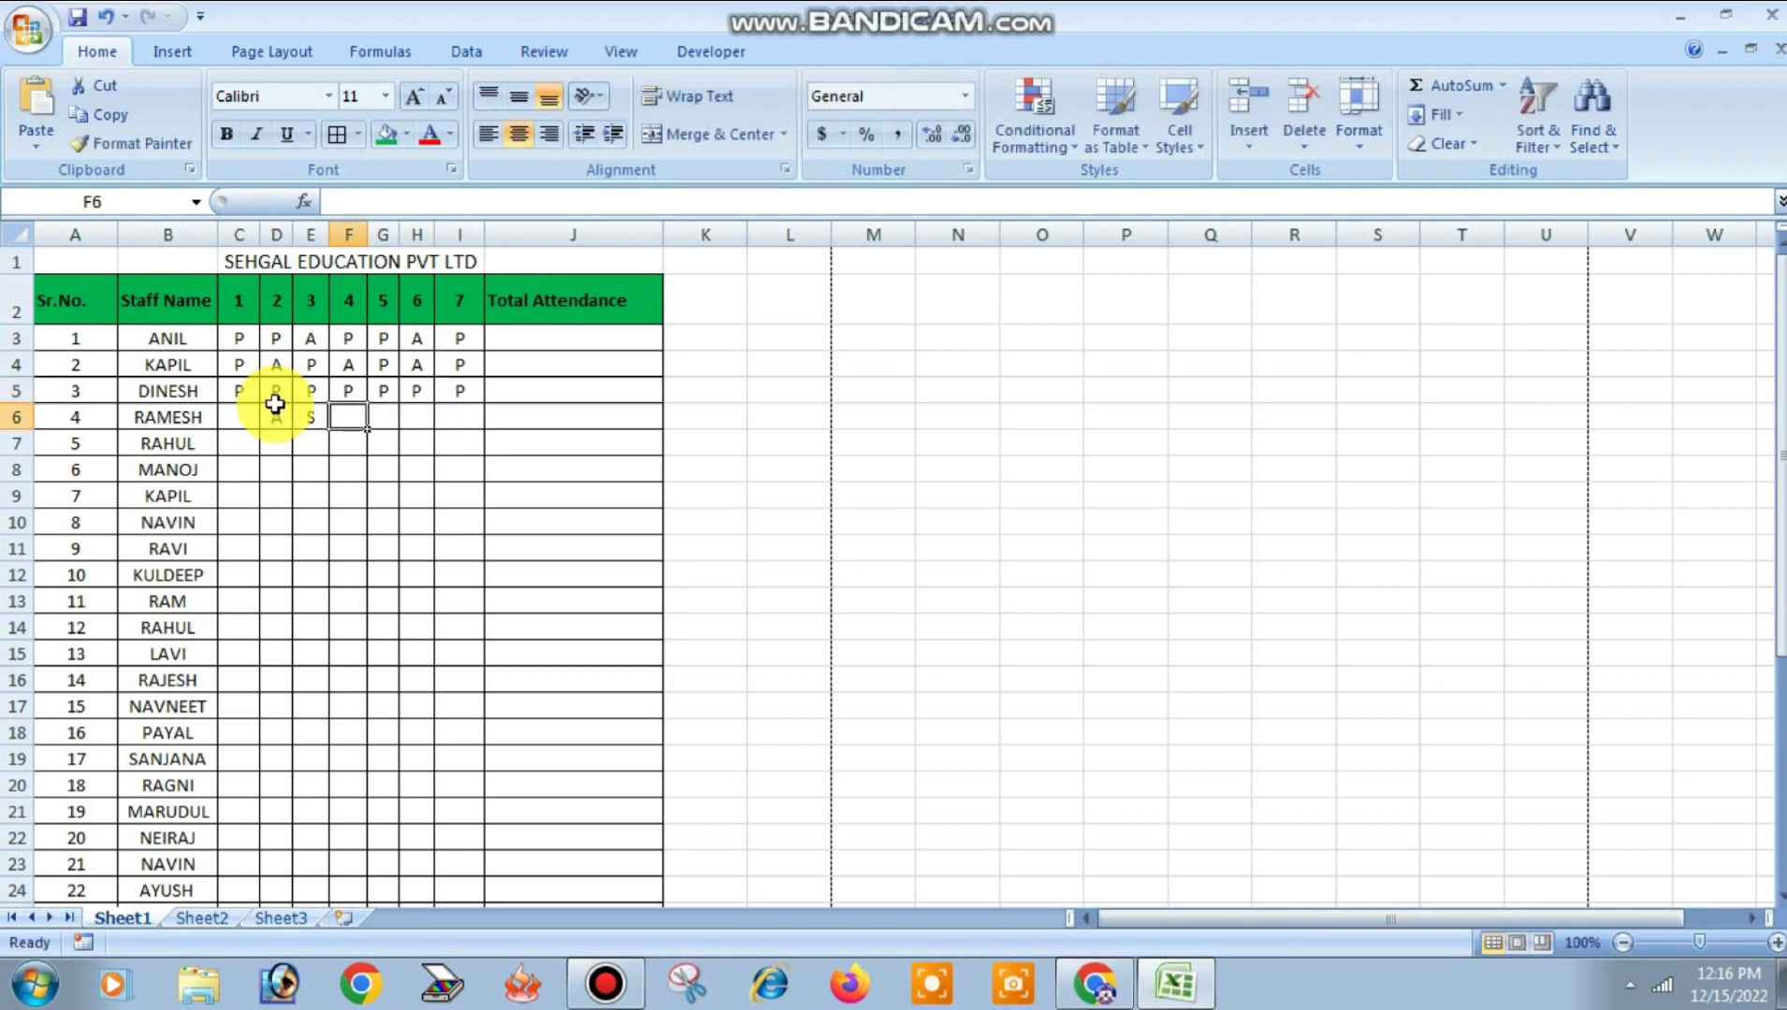
{"action": "key", "text": "BackSpace"}
{"action": "key", "text": "Left"}
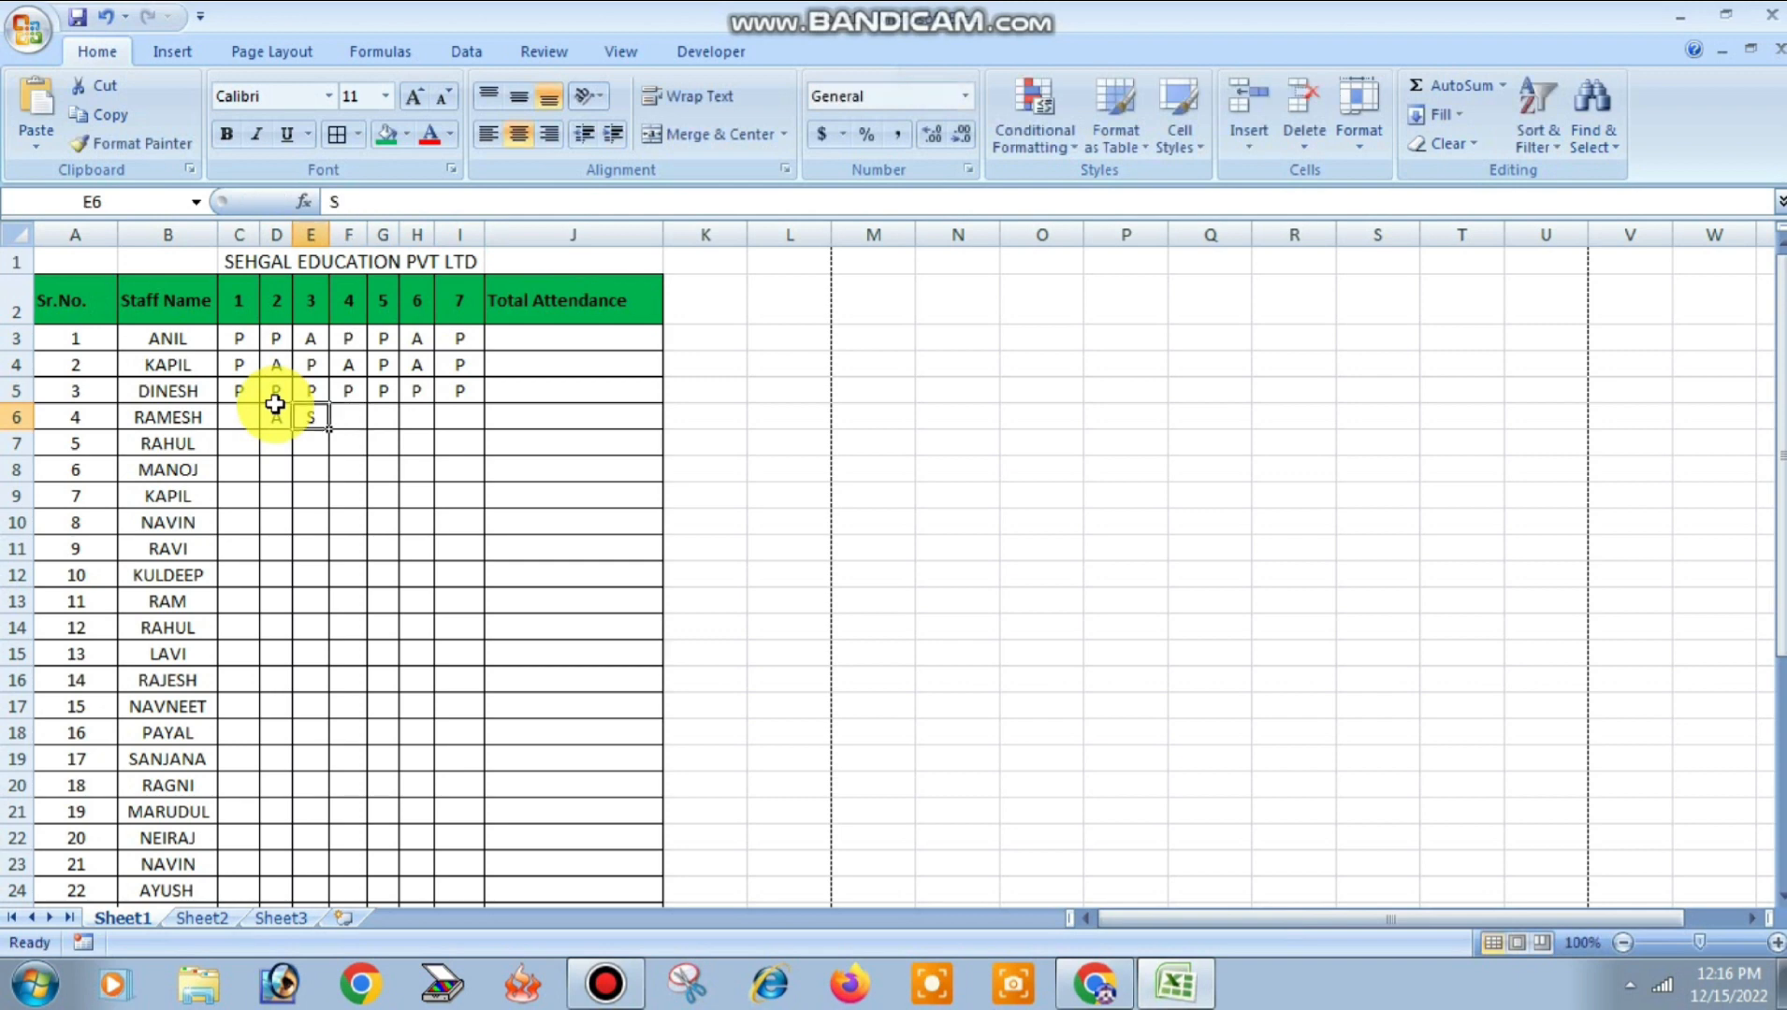
{"action": "type", "text": "A"}
{"action": "key", "text": "Right"}
{"action": "type", "text": "A"}
{"action": "key", "text": "Right"}
{"action": "type", "text": "A"}
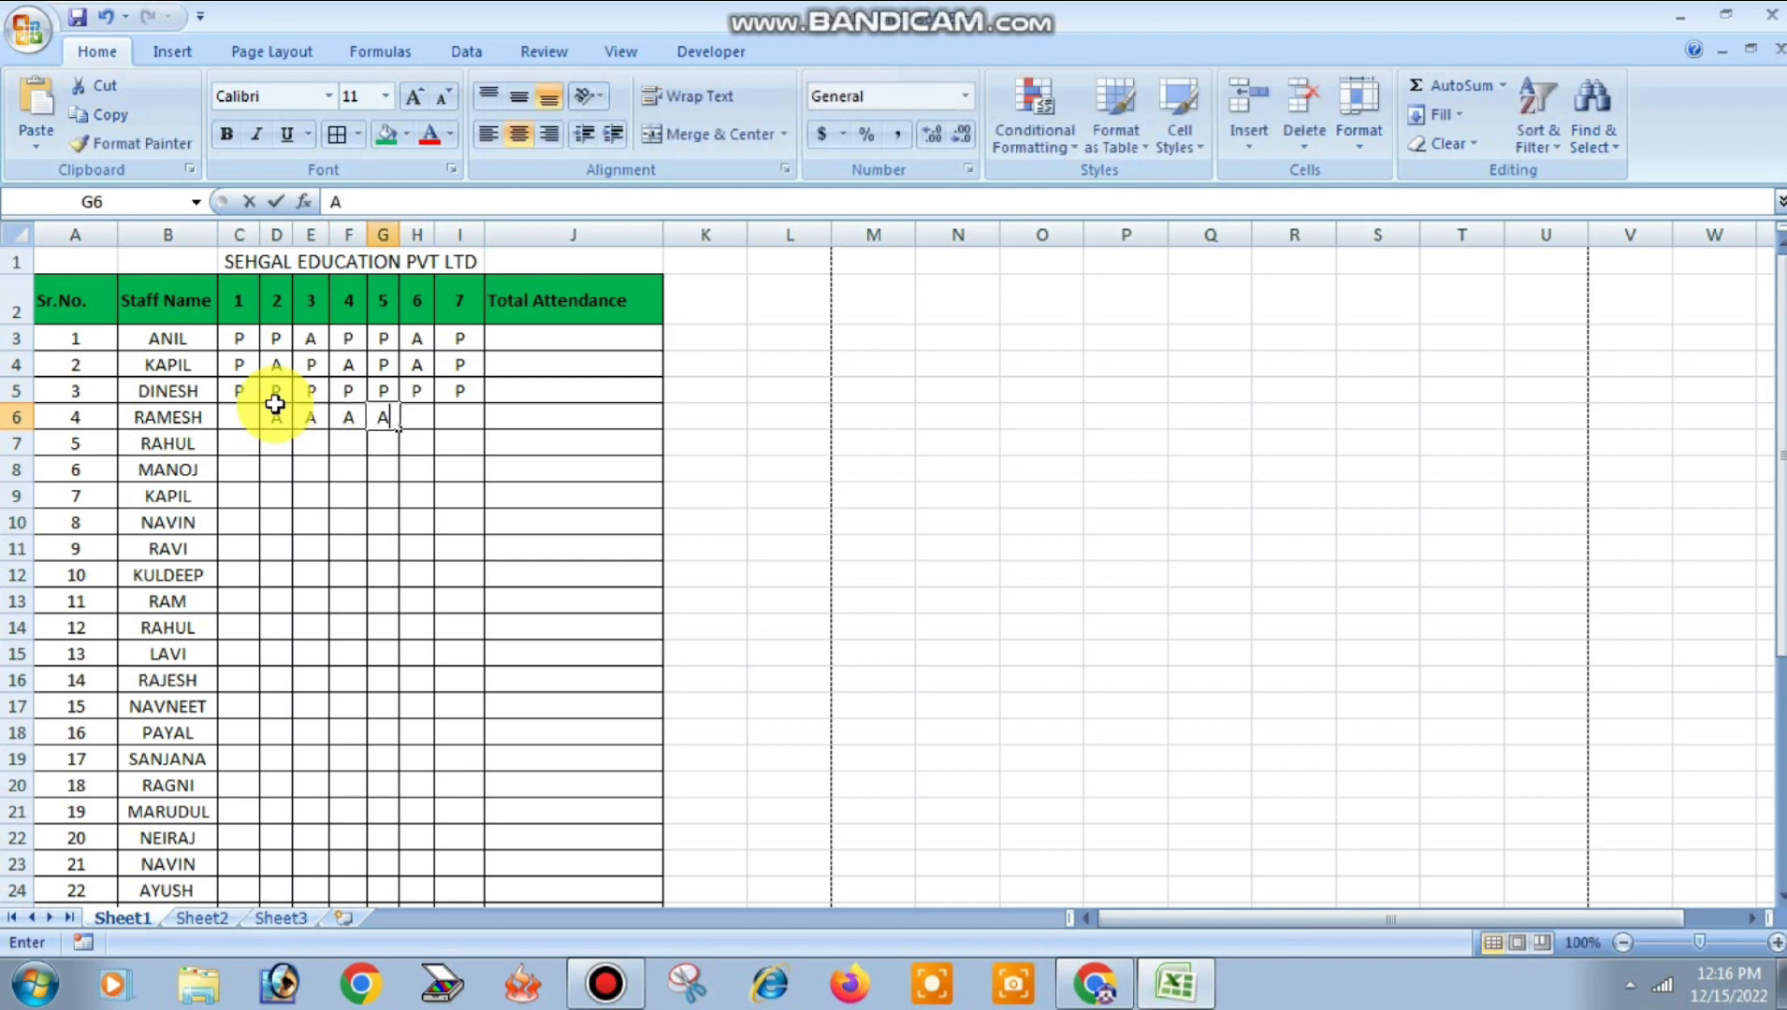
{"action": "key", "text": "Right"}
{"action": "type", "text": "P"}
{"action": "key", "text": "Right"}
{"action": "type", "text": "P"}
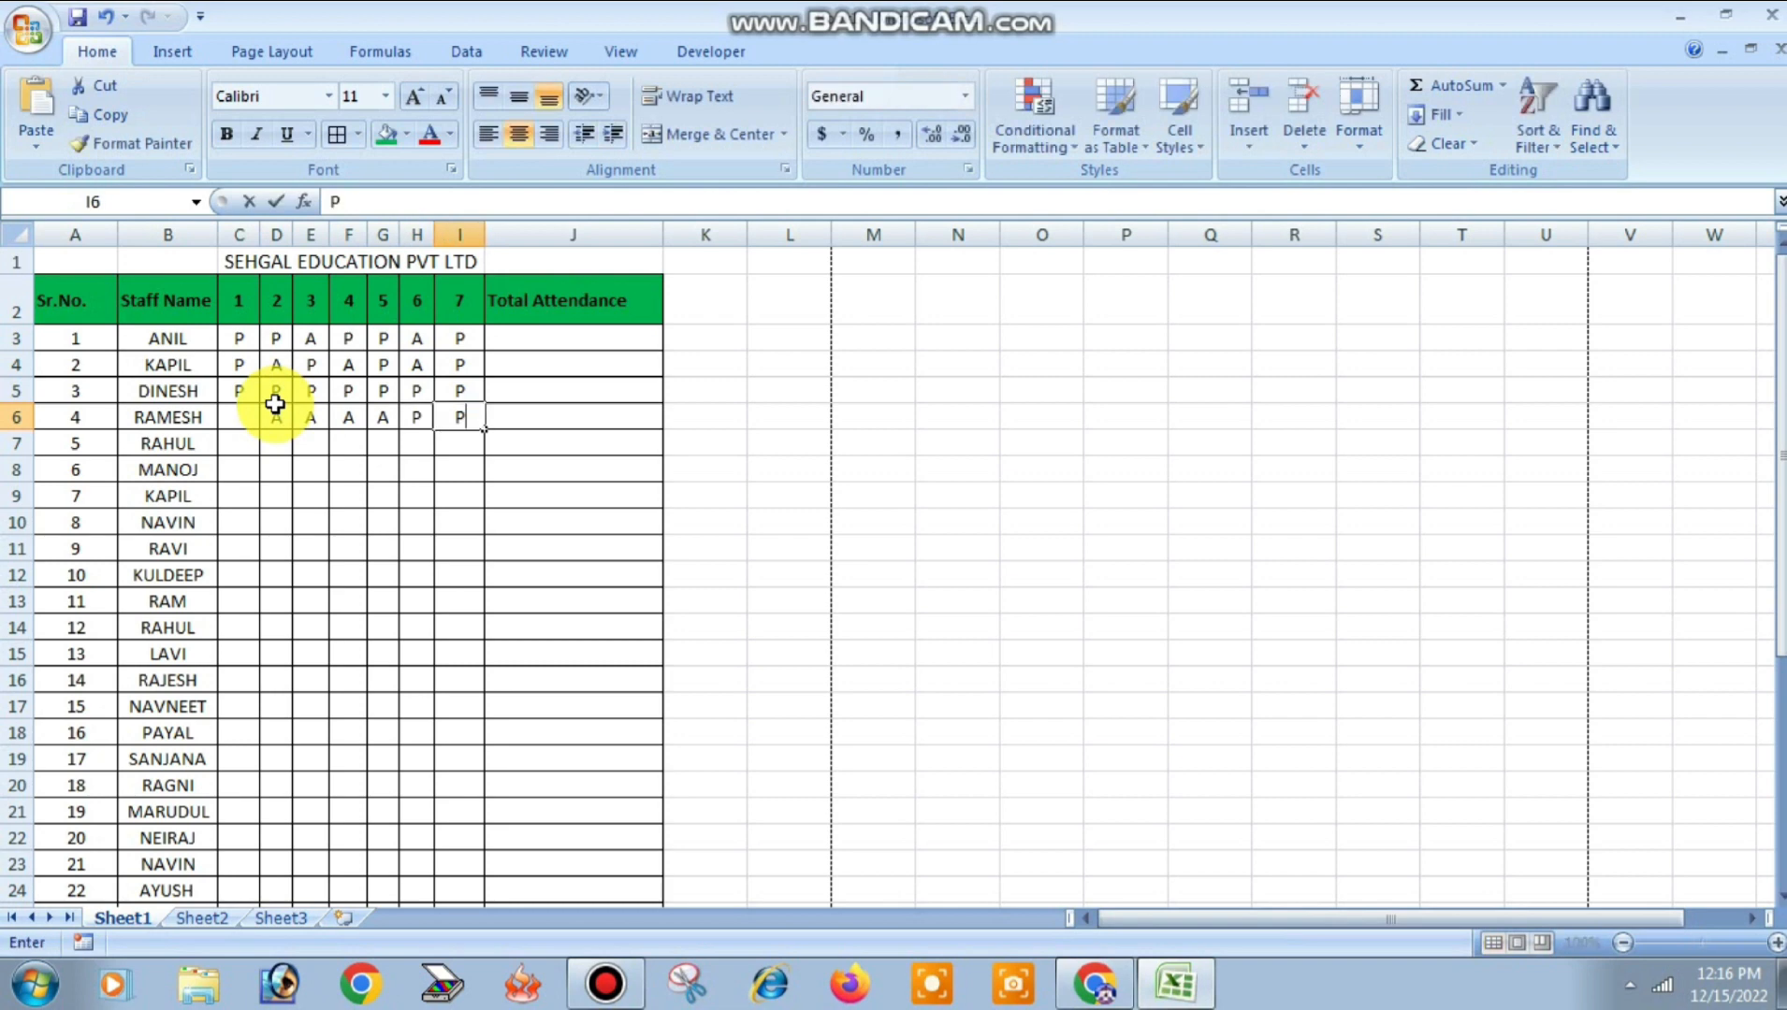
Step: Mark the fourth staff member as P for day 1 in C6
{"action": "key", "text": "Left"}
{"action": "key", "text": "Left"}
{"action": "key", "text": "Left"}
{"action": "key", "text": "Left"}
{"action": "key", "text": "Left"}
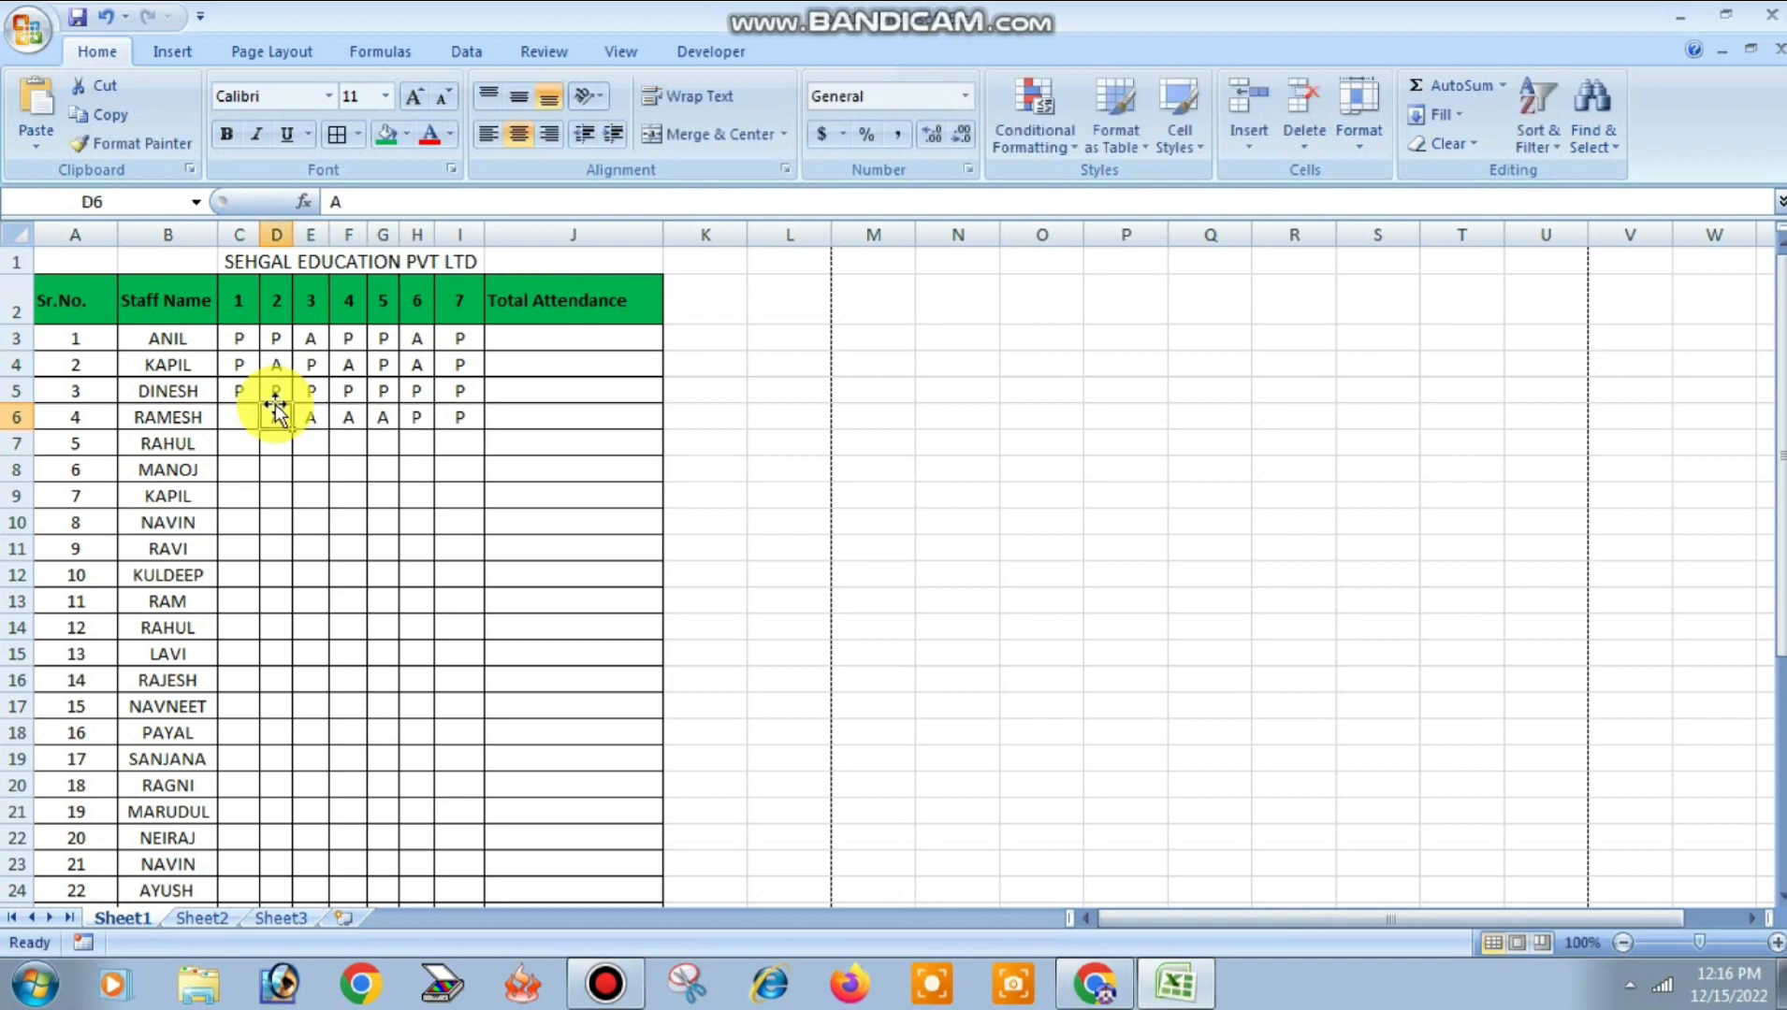
{"action": "key", "text": "Left"}
{"action": "type", "text": "P"}
{"action": "key", "text": "Return"}
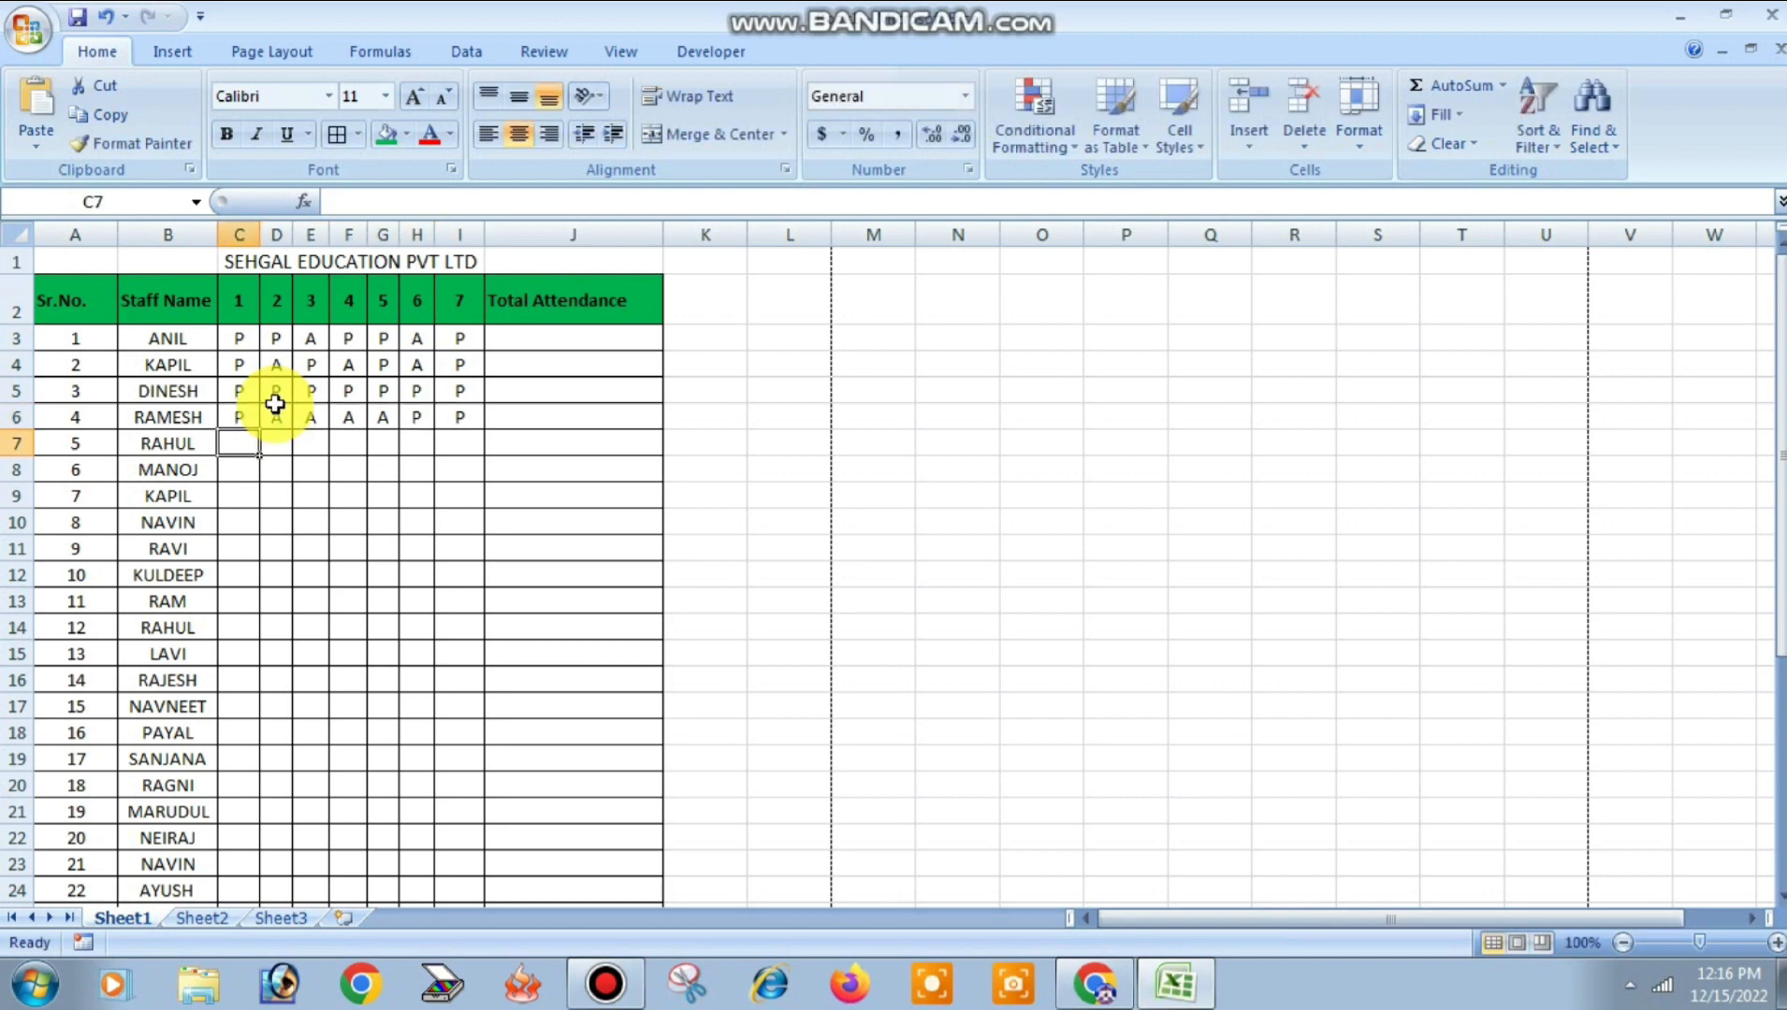
Step: Enter the attendance for the fifth staff member in C7:I7 as P, P, P, A, A, A, A
{"action": "type", "text": "P"}
{"action": "key", "text": "Right"}
{"action": "type", "text": "P"}
{"action": "key", "text": "Right"}
{"action": "type", "text": "P"}
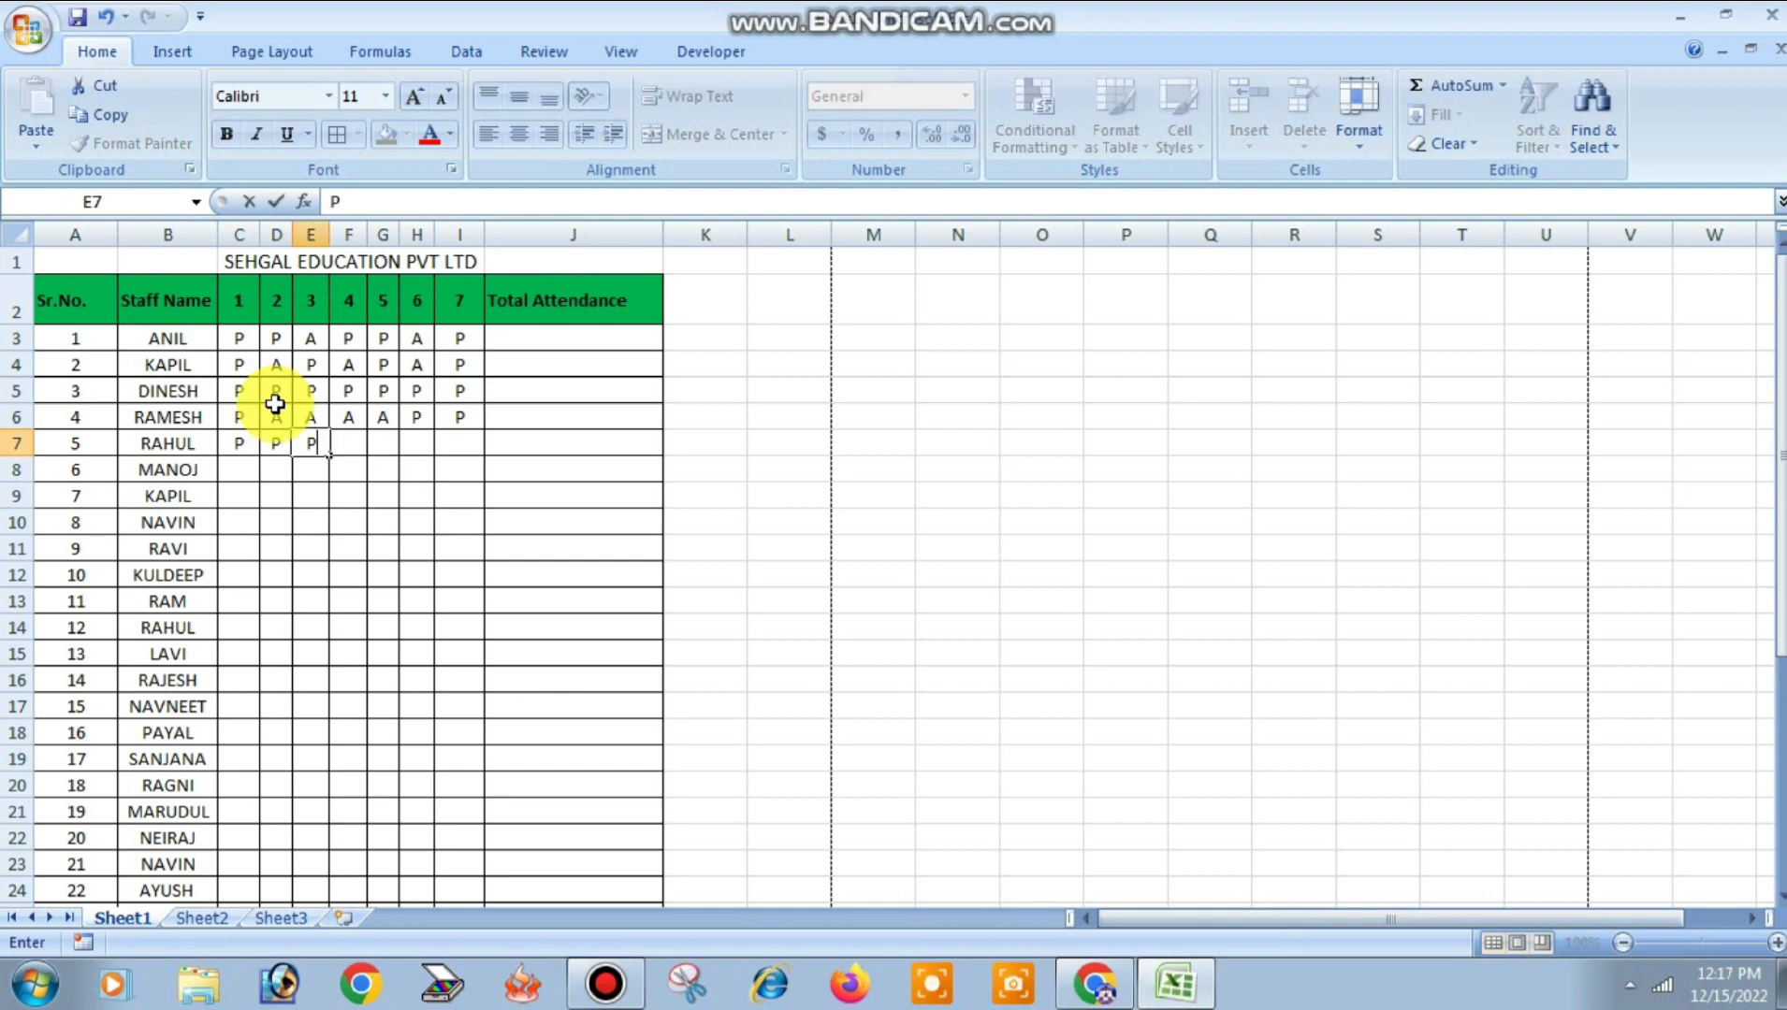
{"action": "key", "text": "Right"}
{"action": "type", "text": "A"}
{"action": "key", "text": "Right"}
{"action": "type", "text": "A"}
{"action": "key", "text": "Right"}
{"action": "type", "text": "A"}
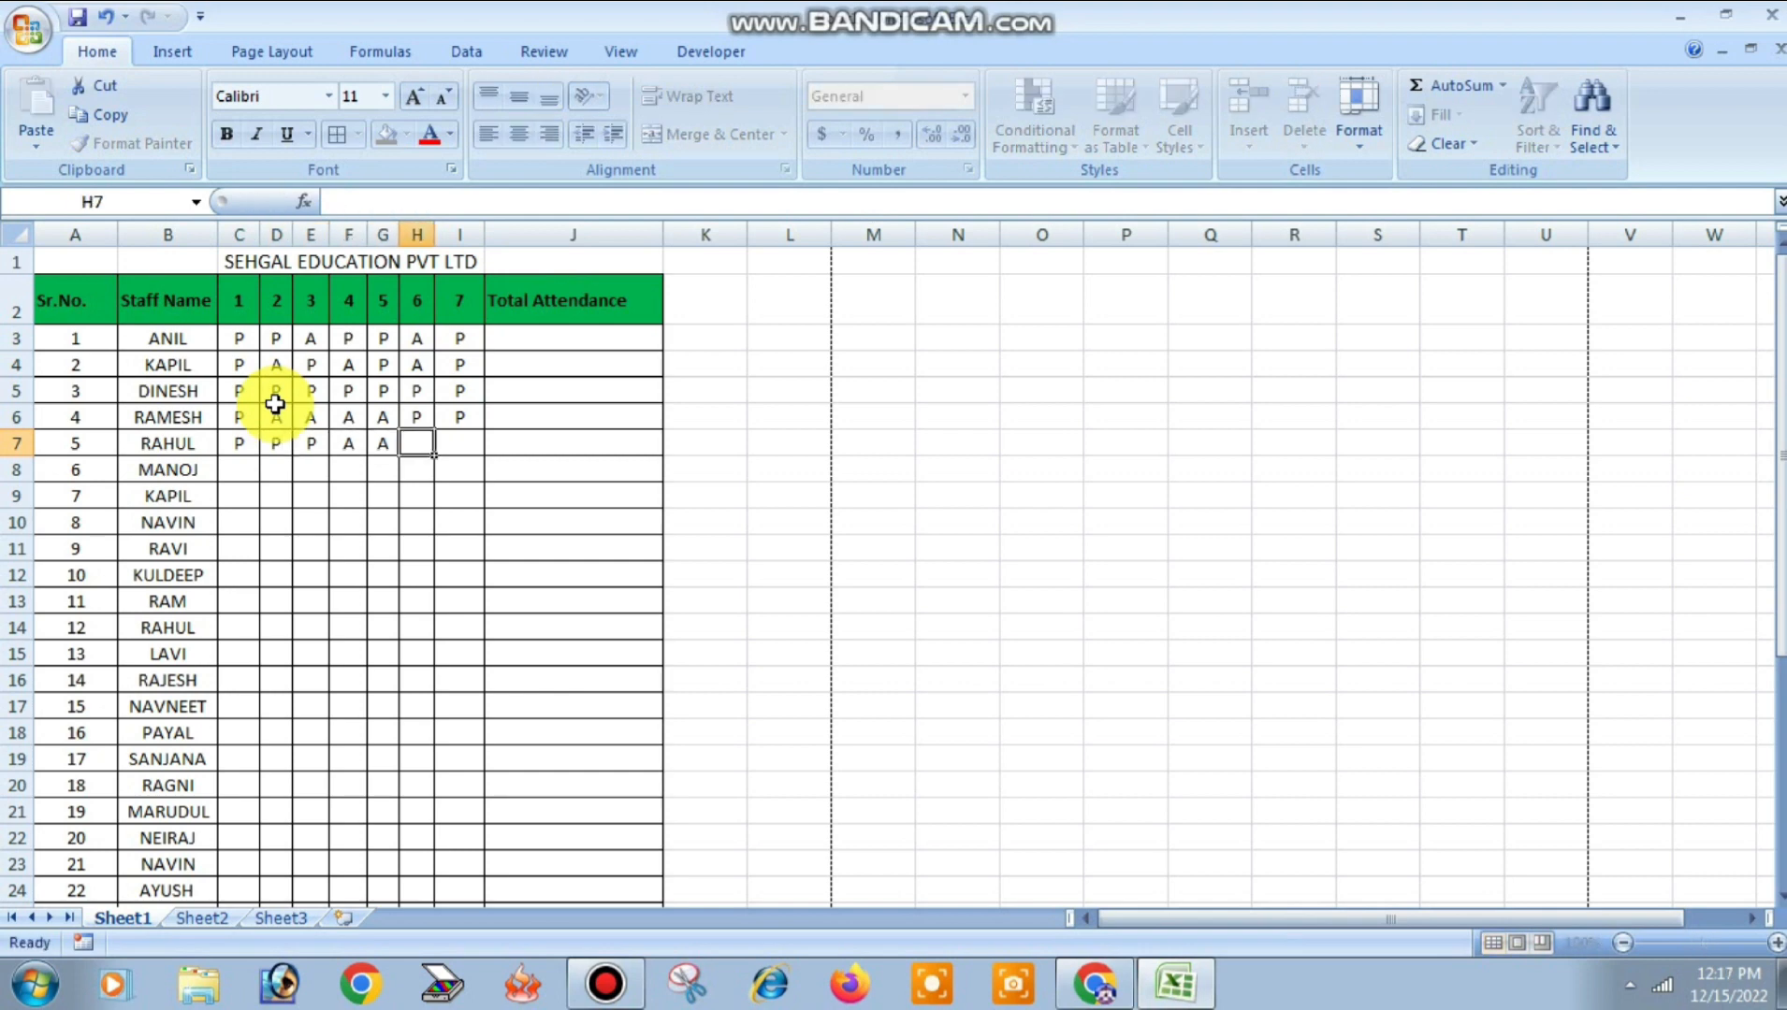
{"action": "key", "text": "Right"}
{"action": "type", "text": "A"}
{"action": "key", "text": "Return"}
Step: Enter the attendance for the sixth staff member in C8:I8 as P, P, P, P, A, P, A
{"action": "key", "text": "Left"}
{"action": "key", "text": "Left"}
{"action": "key", "text": "Left"}
{"action": "key", "text": "Left"}
{"action": "key", "text": "Left"}
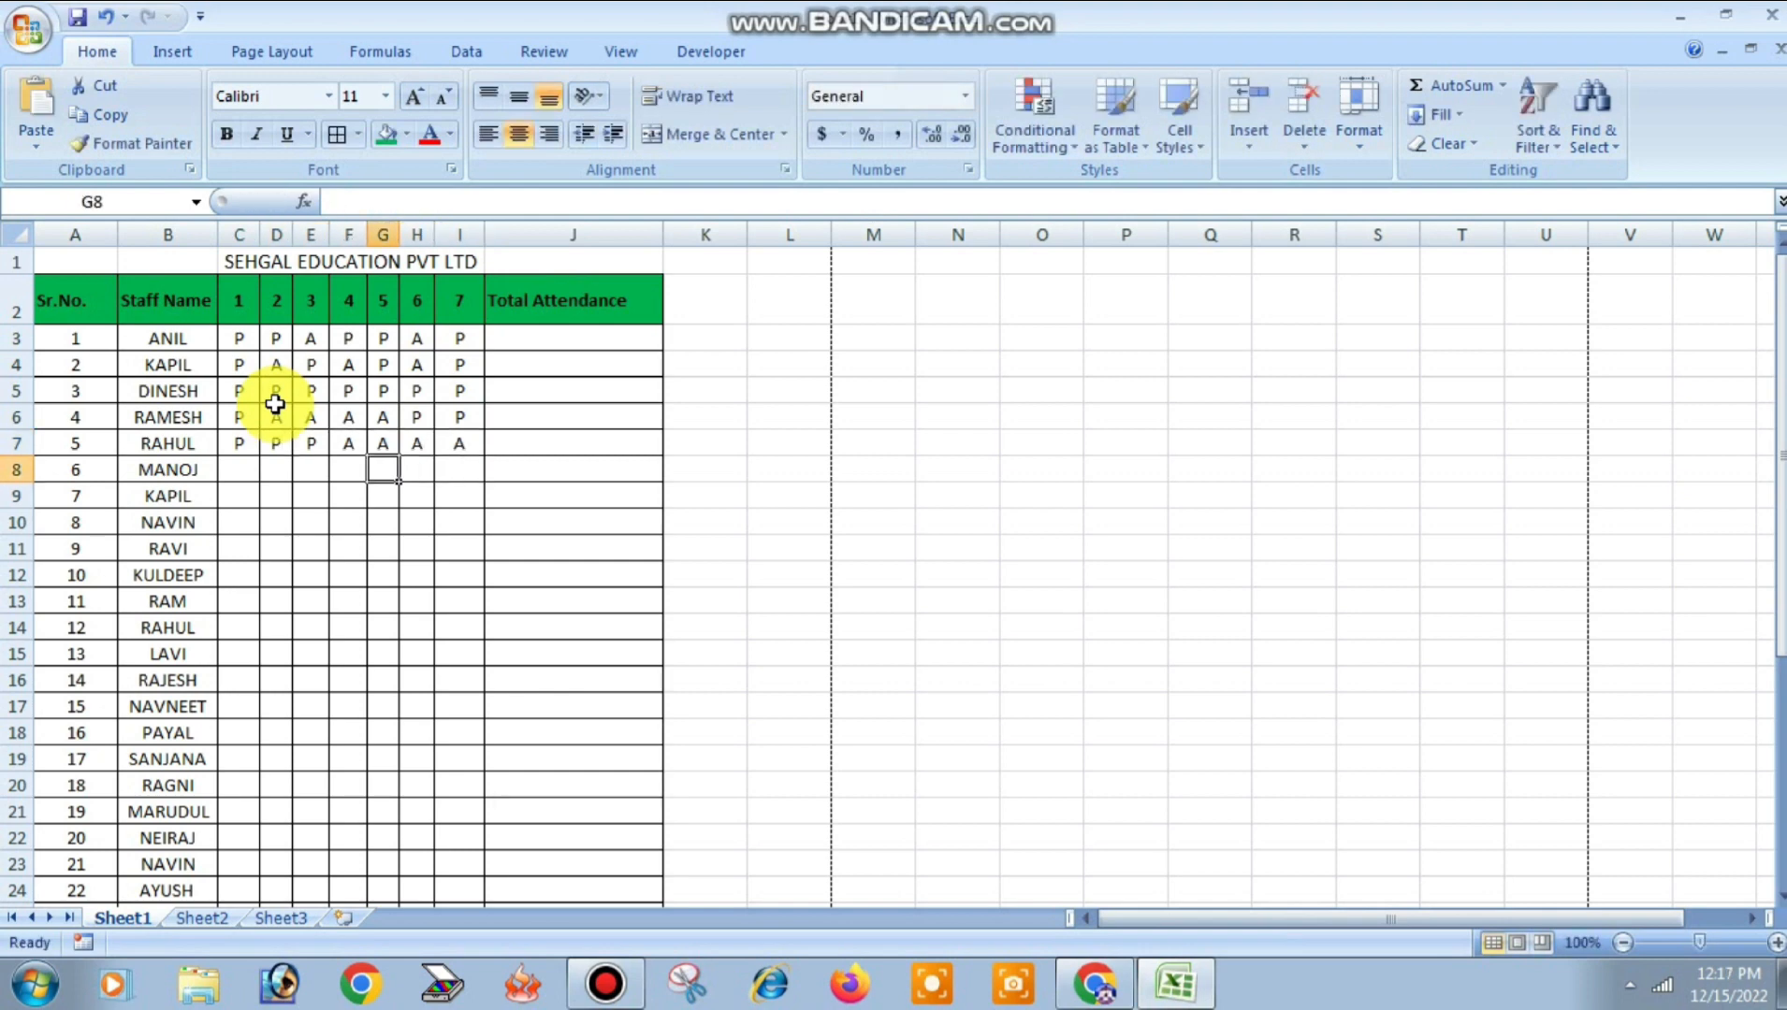
{"action": "key", "text": "Left"}
{"action": "key", "text": "Right"}
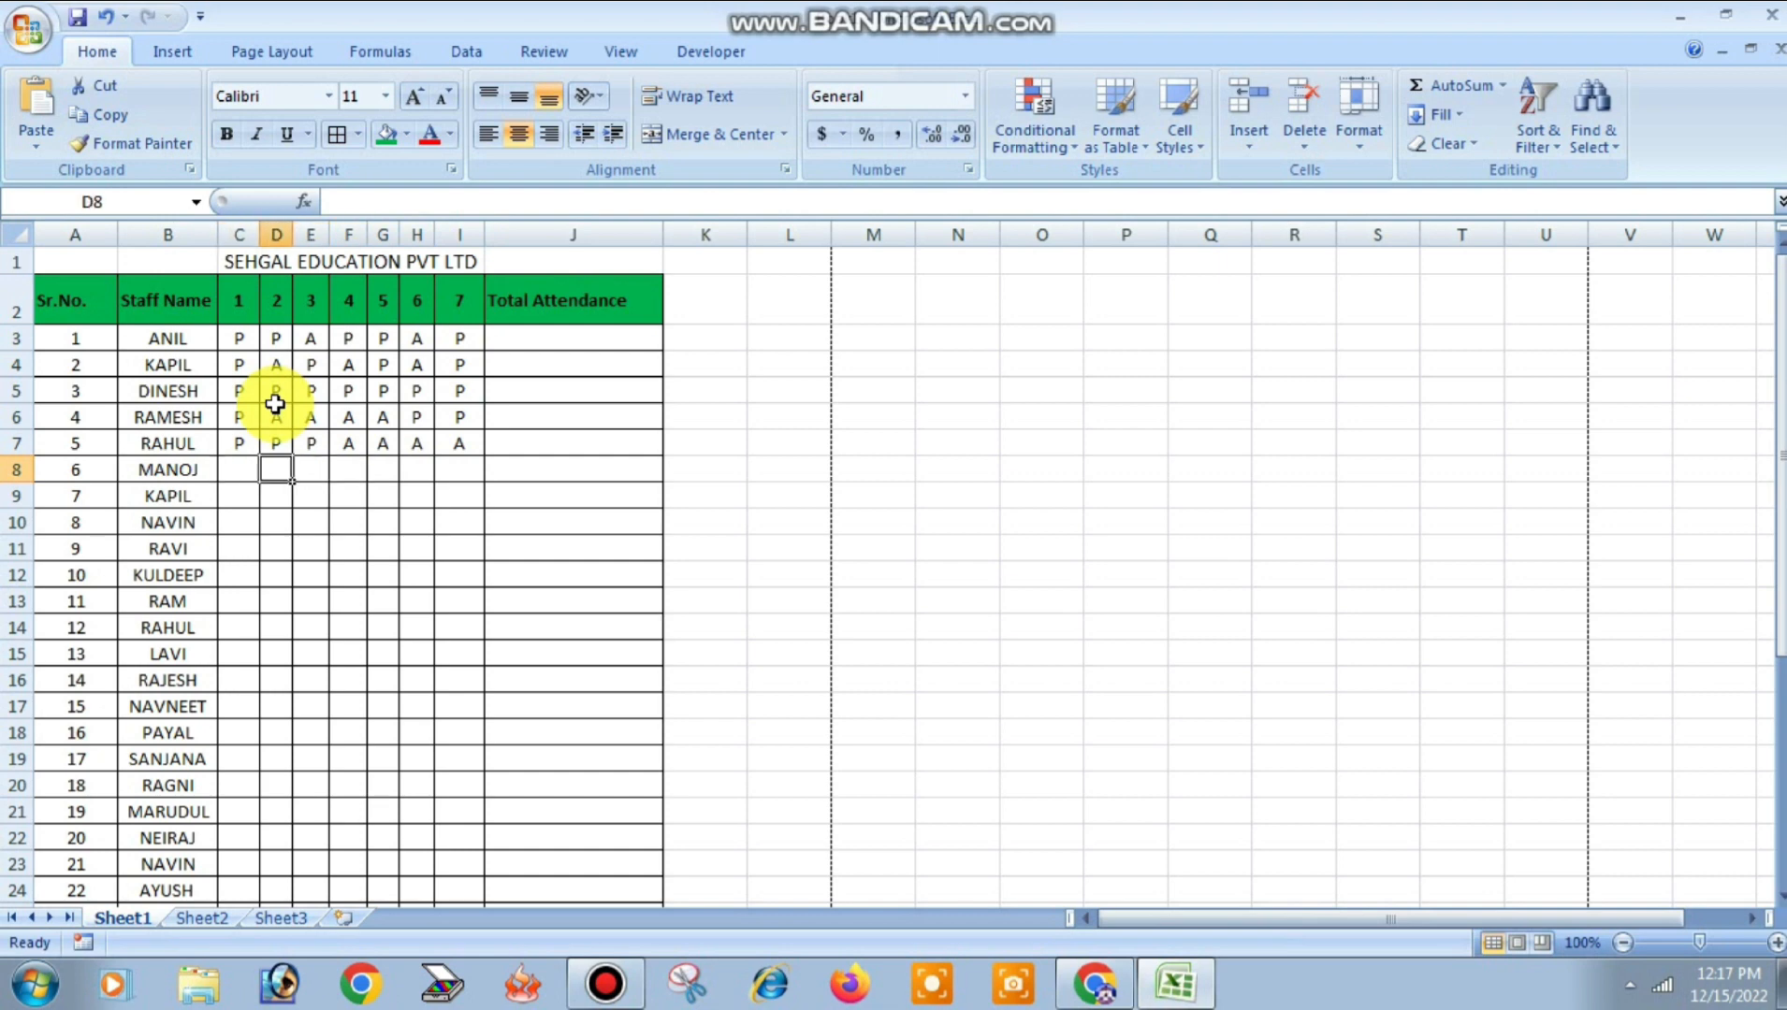
{"action": "type", "text": "P"}
{"action": "key", "text": "Left"}
{"action": "type", "text": "P"}
{"action": "key", "text": "Right"}
{"action": "key", "text": "Right"}
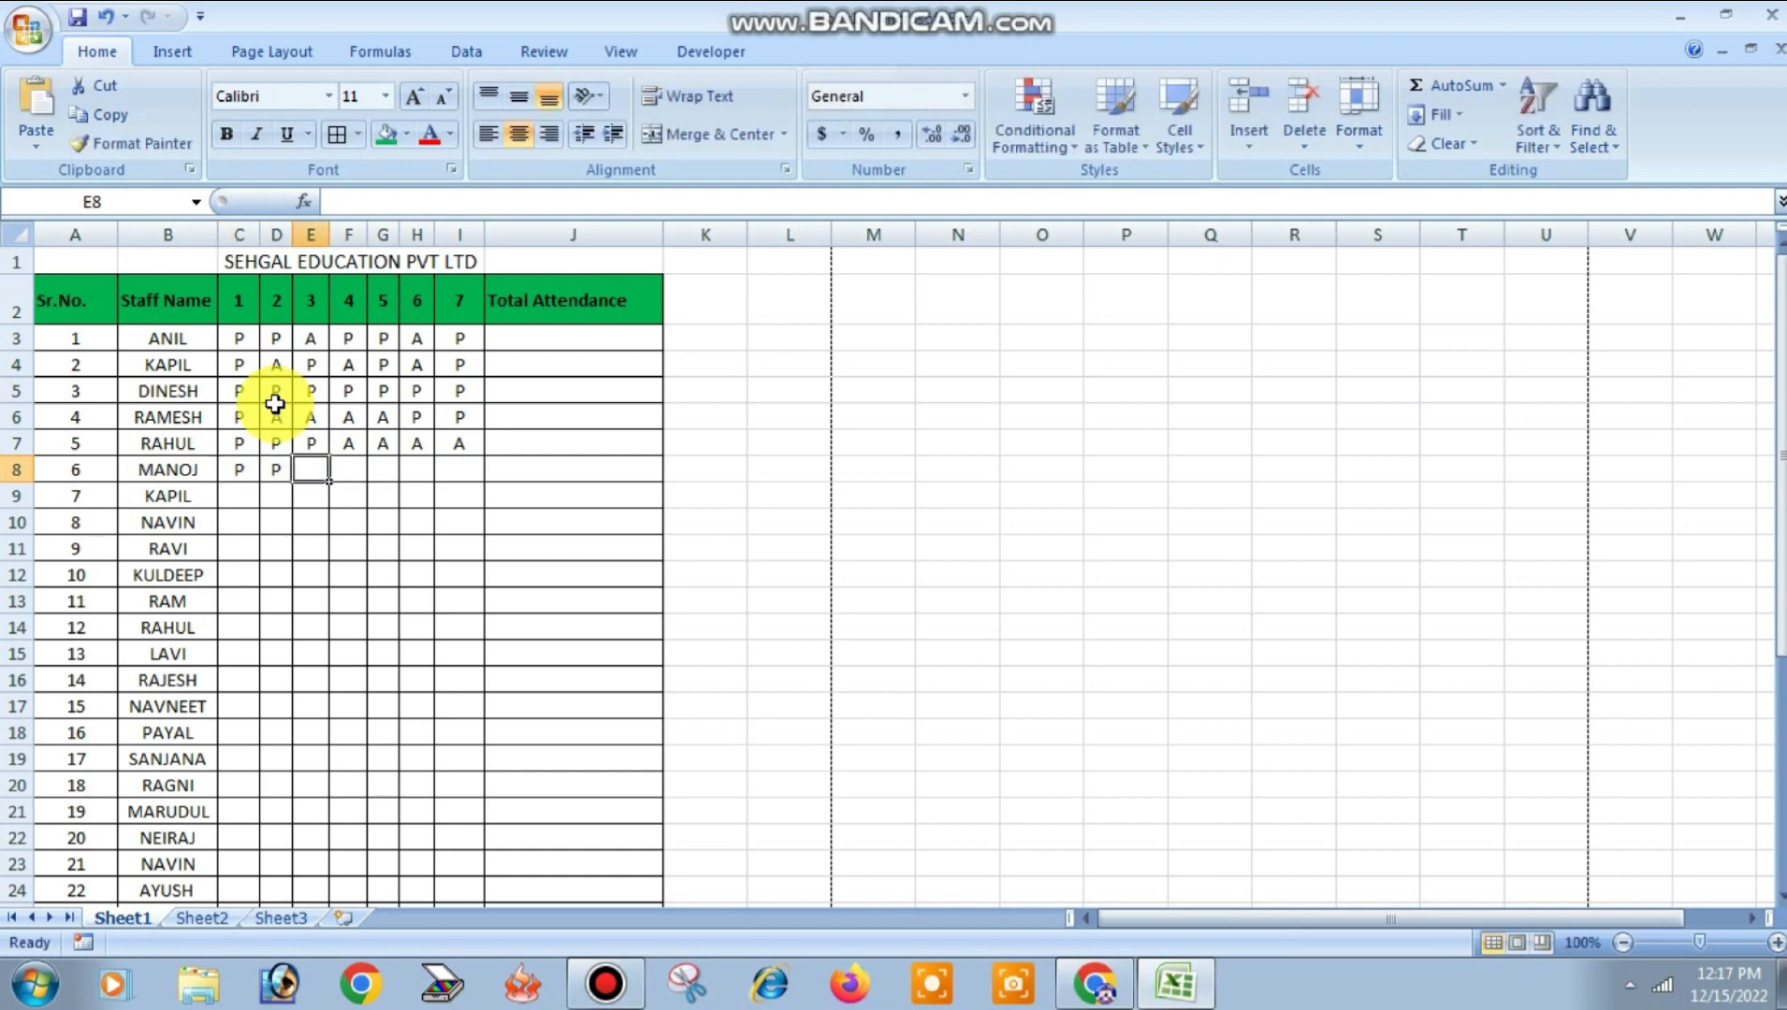
{"action": "type", "text": "P"}
{"action": "key", "text": "Right"}
{"action": "type", "text": "P"}
{"action": "key", "text": "Right"}
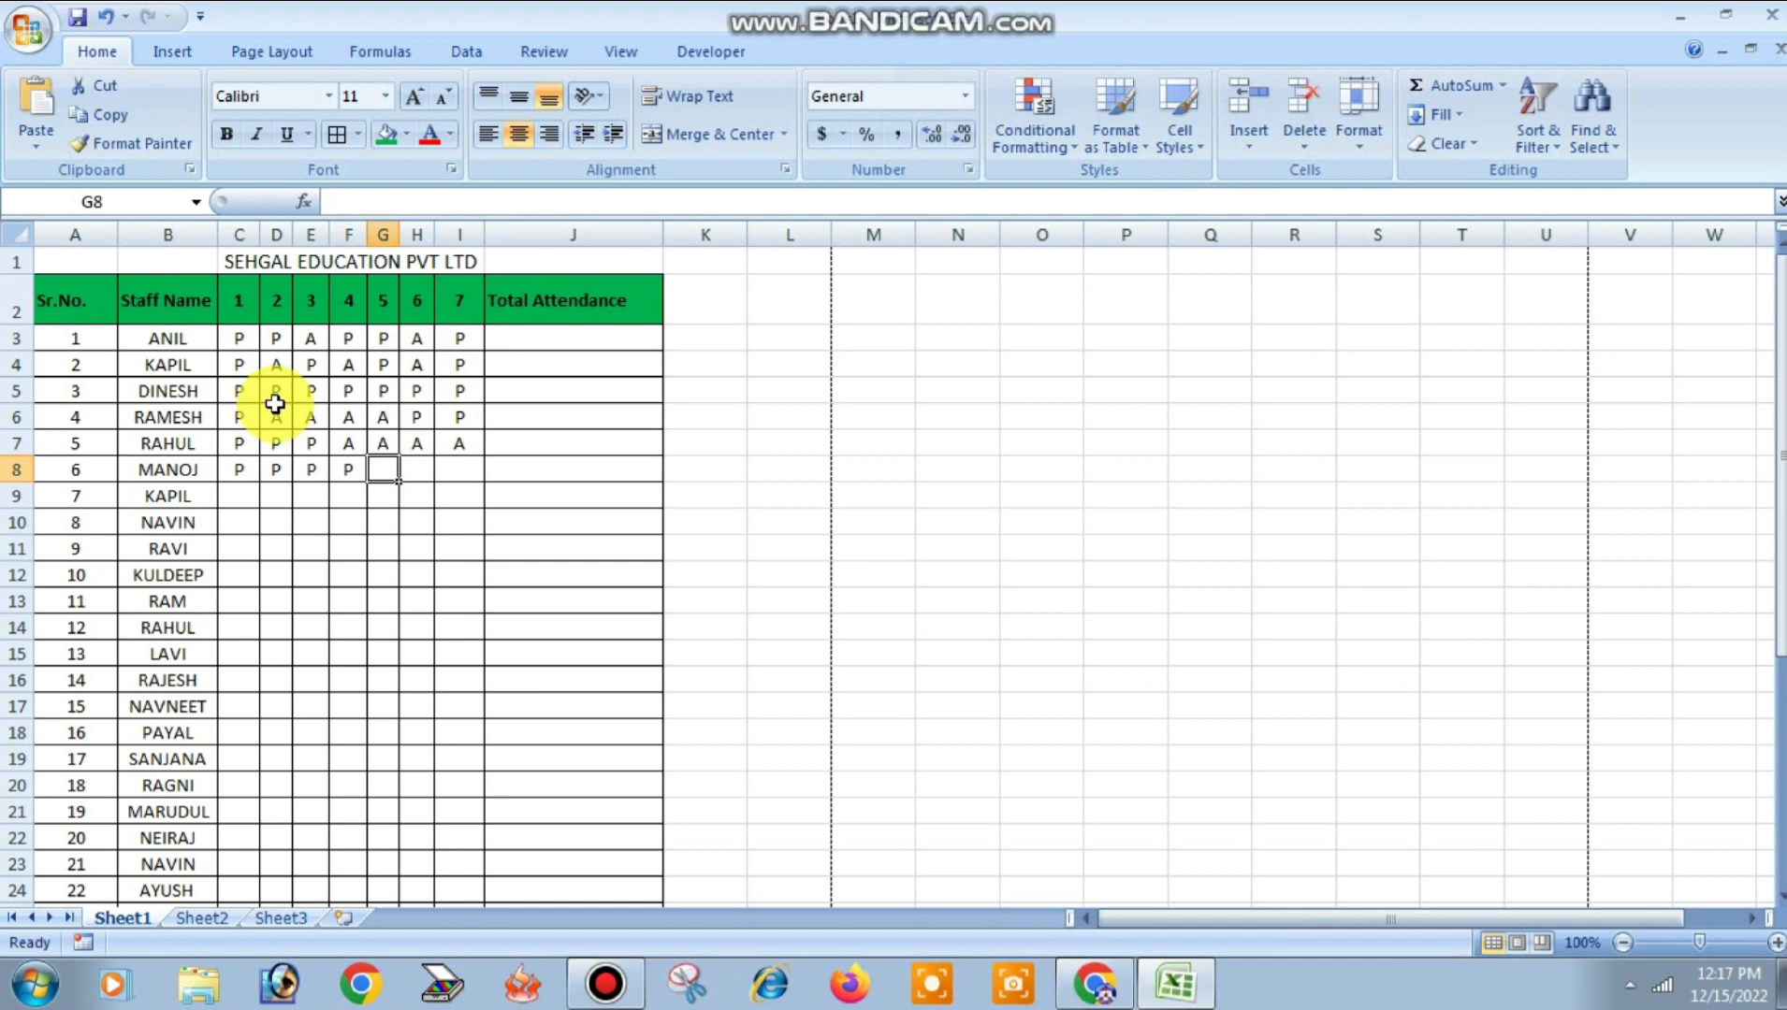
{"action": "type", "text": "A"}
{"action": "key", "text": "Right"}
{"action": "type", "text": "P"}
{"action": "key", "text": "Right"}
{"action": "type", "text": "A"}
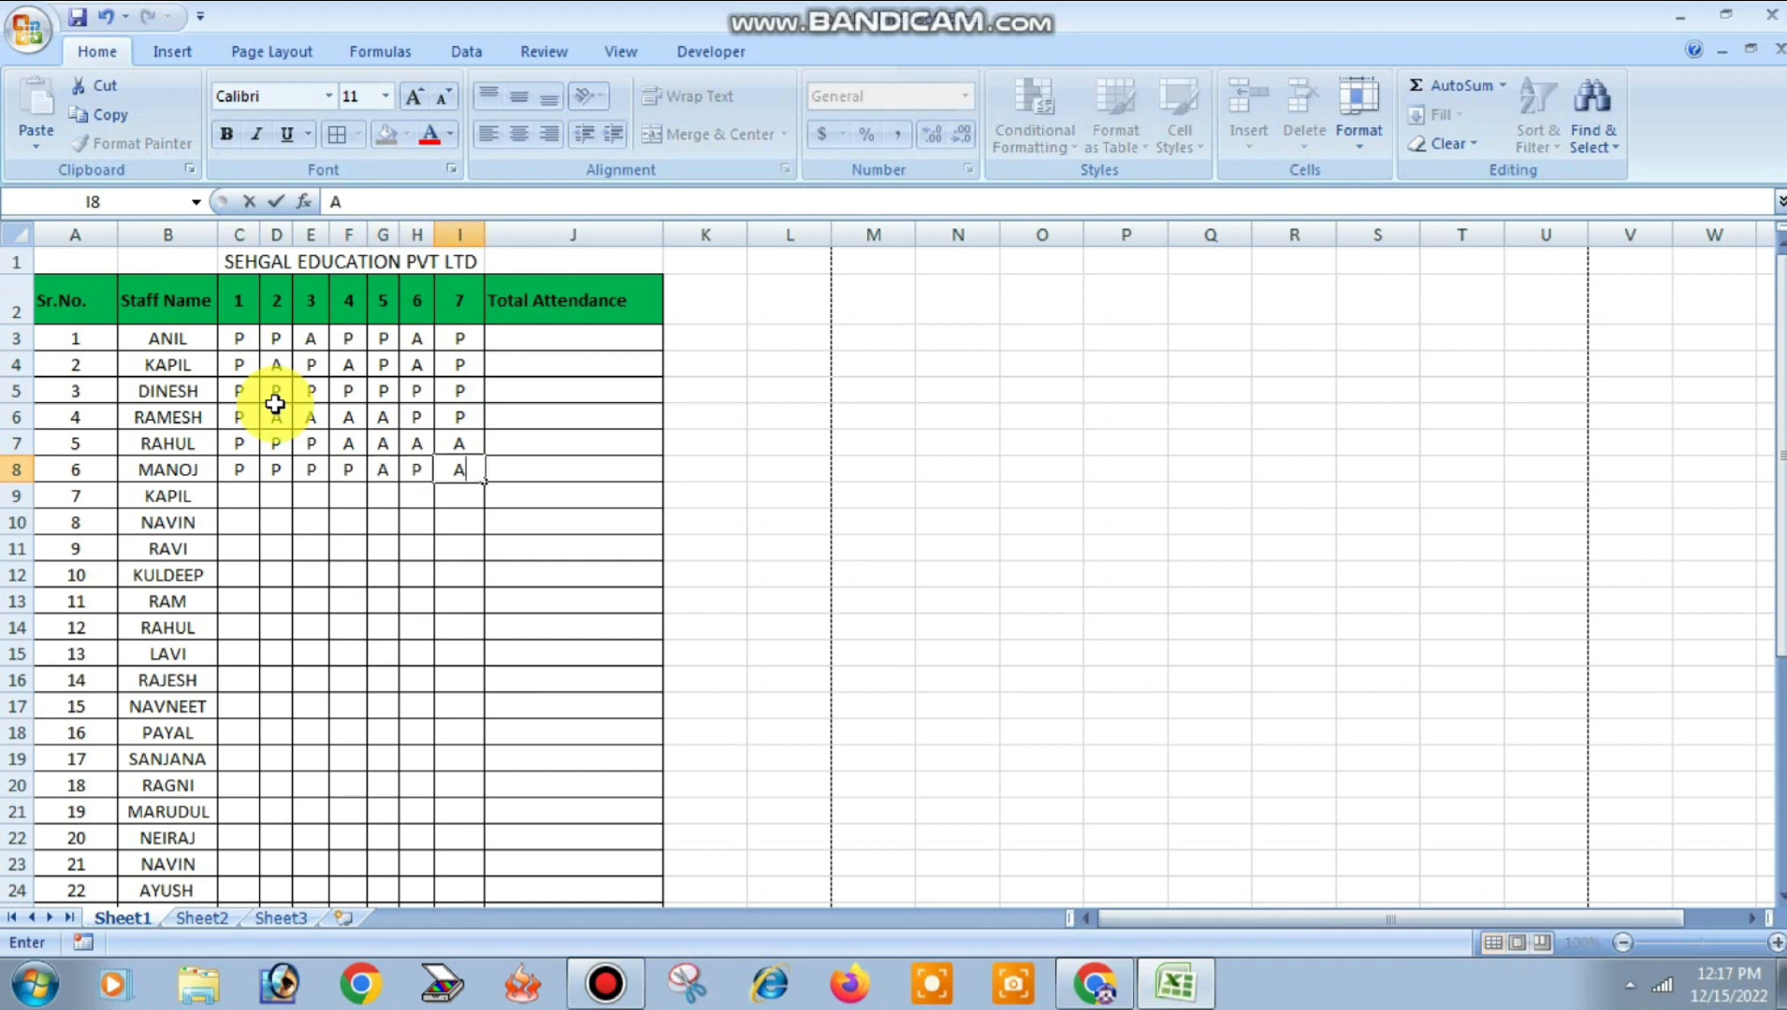
Step: Mark the seventh to tenth staff members as A for day 1 in C9:C12
{"action": "key", "text": "Return"}
{"action": "key", "text": "Left"}
{"action": "key", "text": "Left"}
{"action": "key", "text": "Left"}
{"action": "key", "text": "Left"}
{"action": "key", "text": "Left"}
{"action": "key", "text": "Left"}
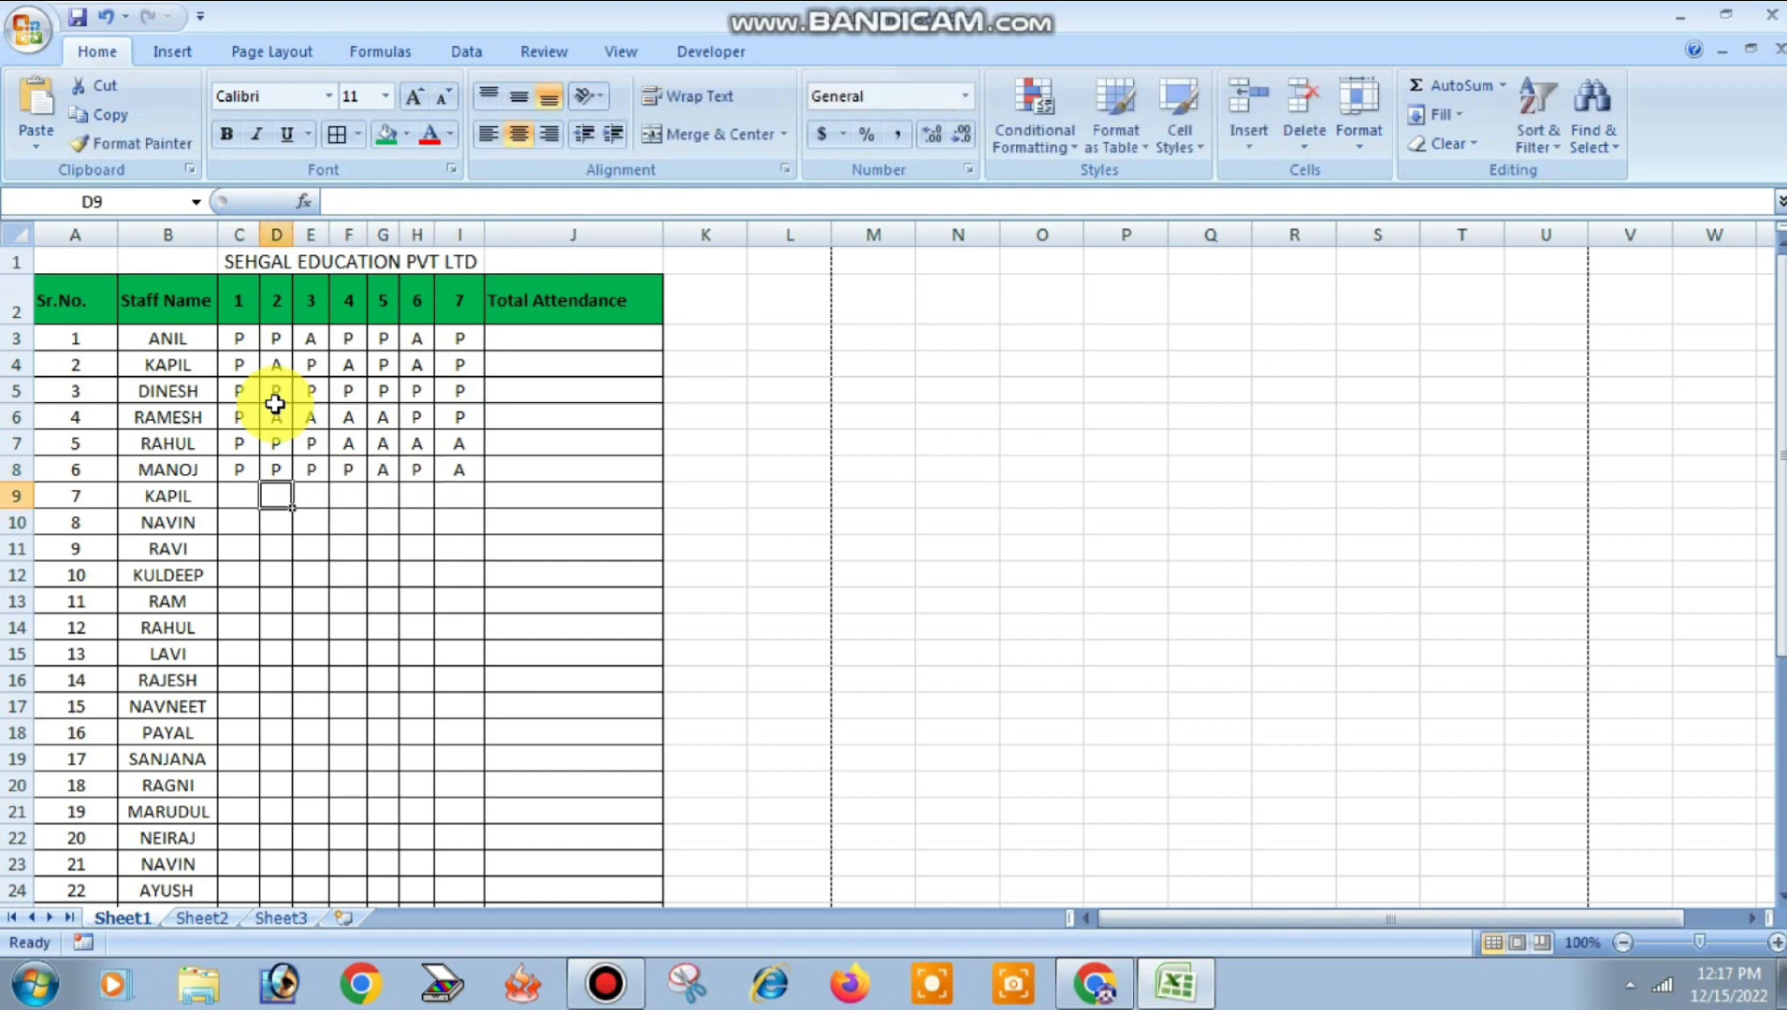
{"action": "type", "text": "A"}
{"action": "key", "text": "Return"}
{"action": "type", "text": "A"}
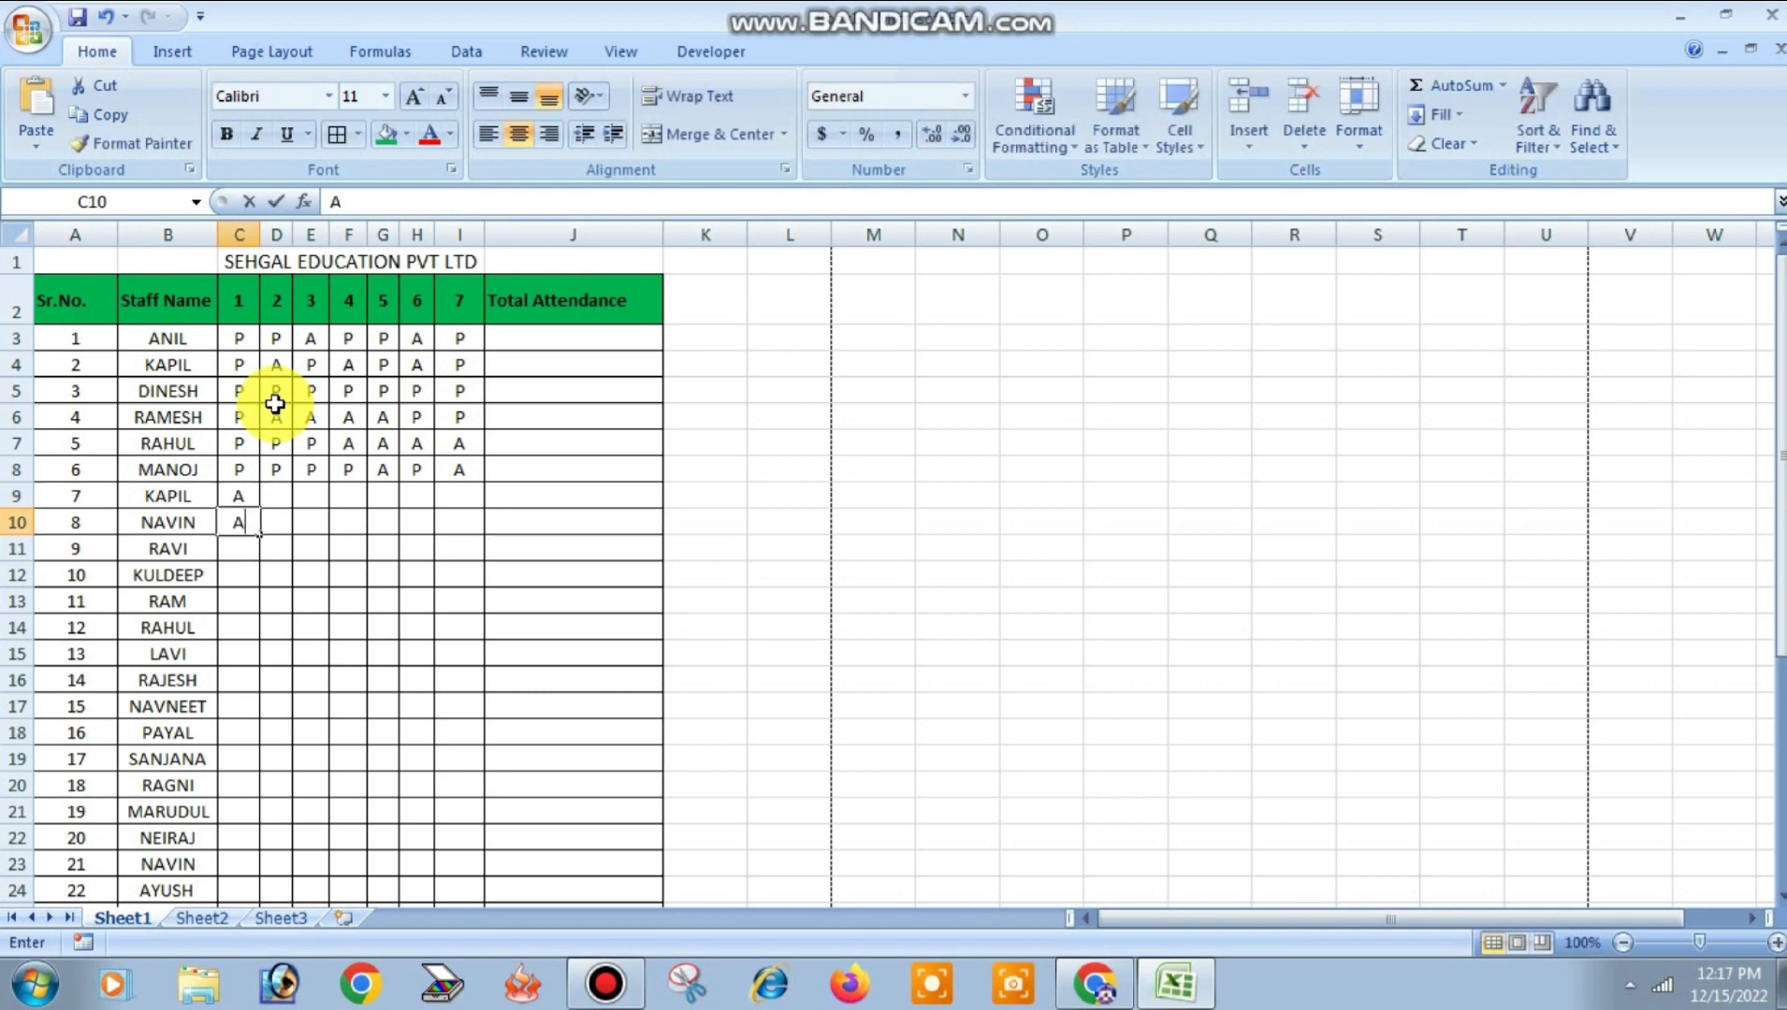
{"action": "key", "text": "Return"}
{"action": "type", "text": "A"}
{"action": "key", "text": "Return"}
{"action": "type", "text": "A"}
{"action": "key", "text": "Right"}
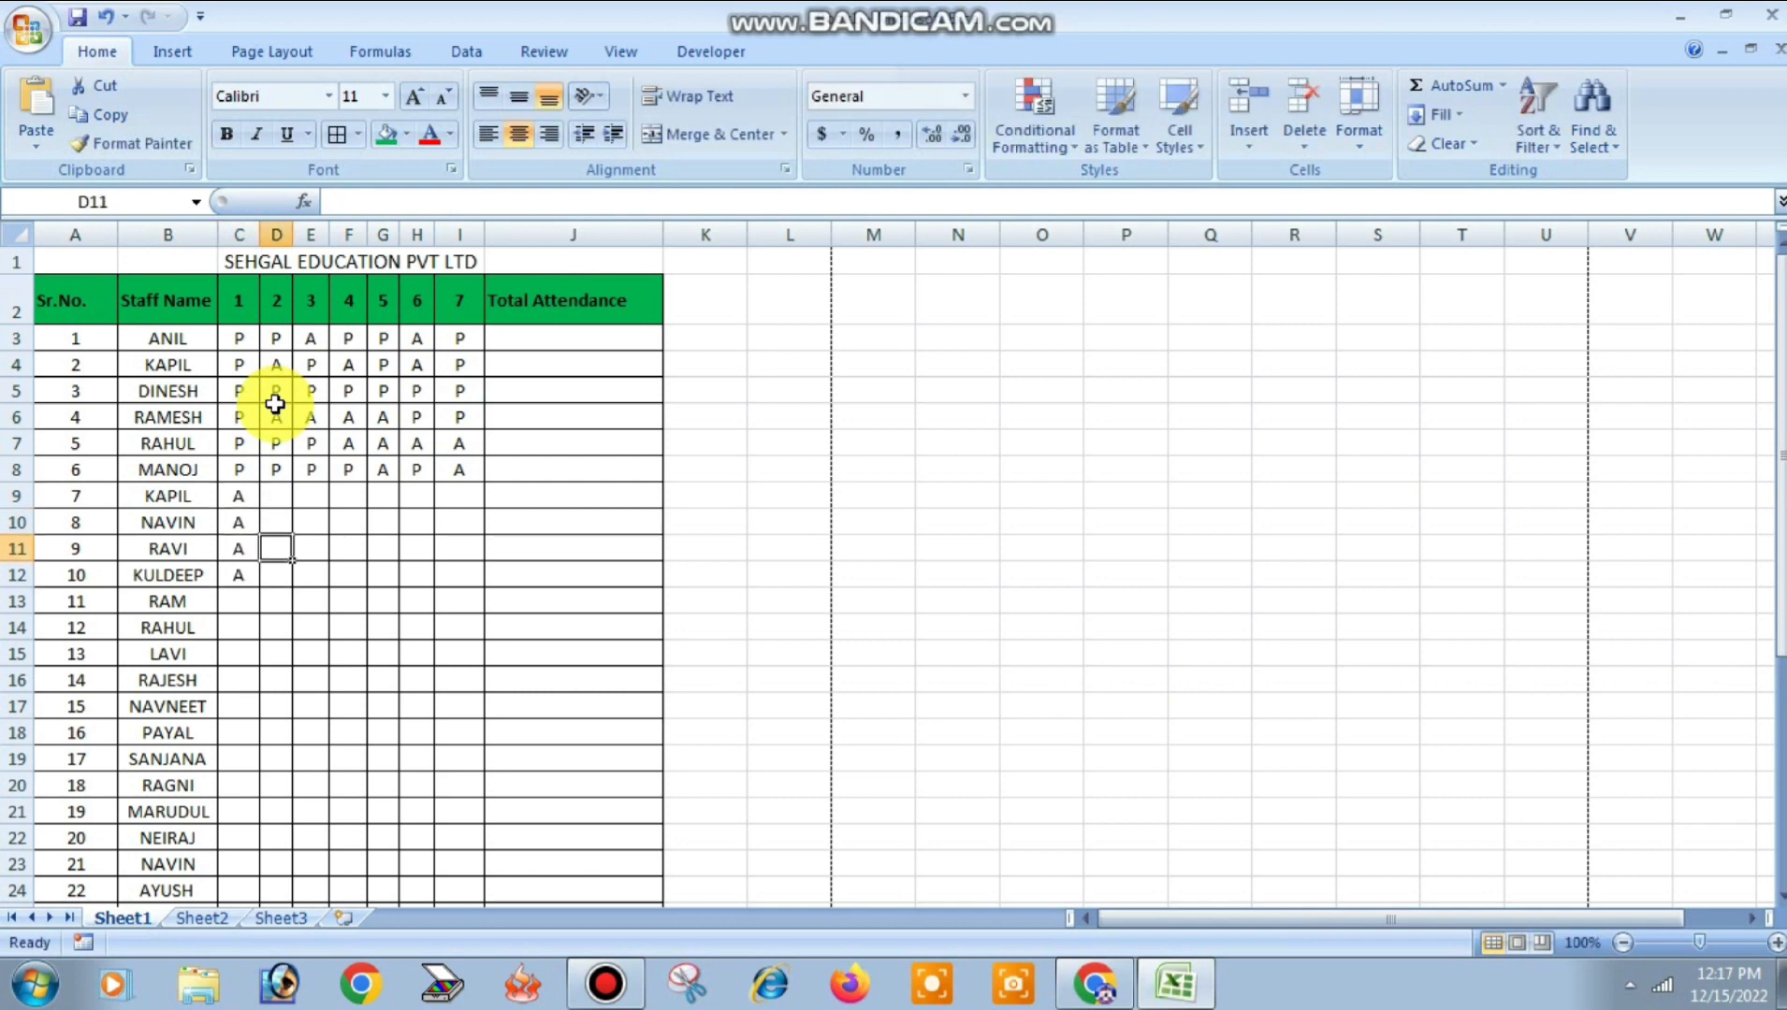
Step: Mark the seventh to tenth staff members as P for day 2 in D9:D12
{"action": "type", "text": "P"}
{"action": "key", "text": "Return"}
{"action": "type", "text": "P"}
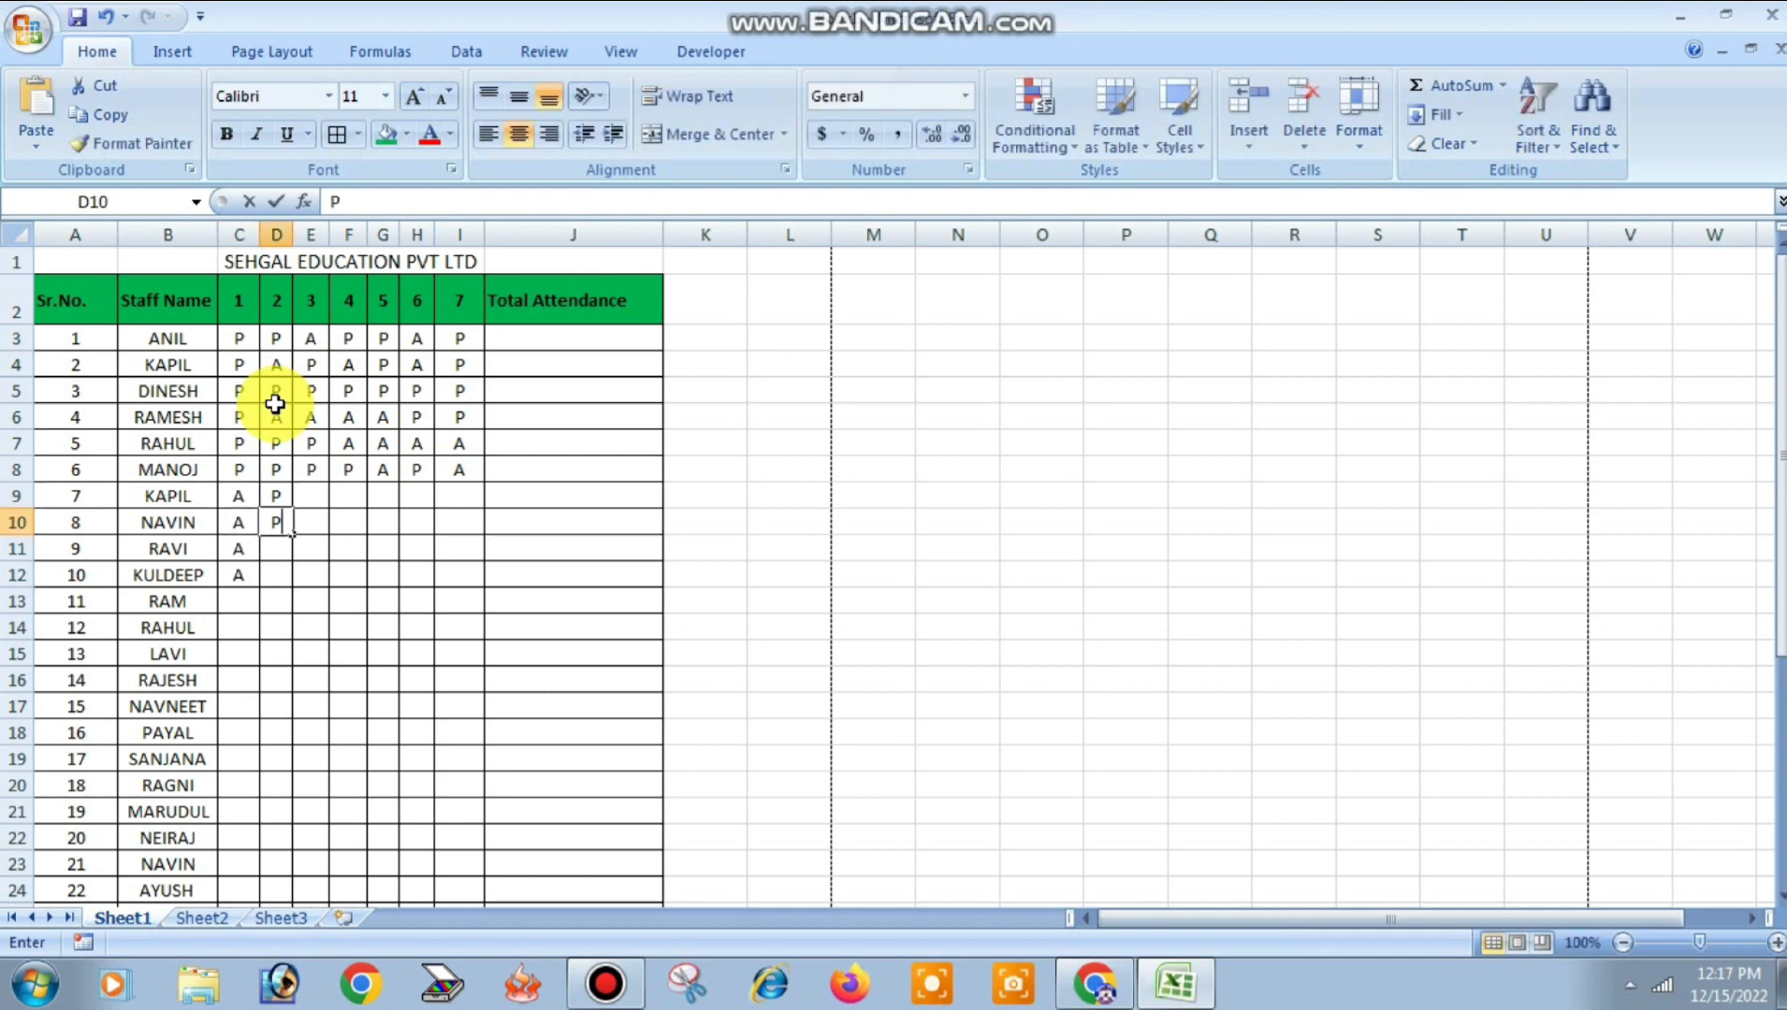
{"action": "key", "text": "Return"}
{"action": "type", "text": "P"}
{"action": "key", "text": "Return"}
{"action": "type", "text": "P"}
{"action": "key", "text": "Right"}
Step: Mark the seventh to tenth staff members as P for day 3 in E9:E12
{"action": "key", "text": "Up"}
{"action": "key", "text": "Up"}
{"action": "key", "text": "Up"}
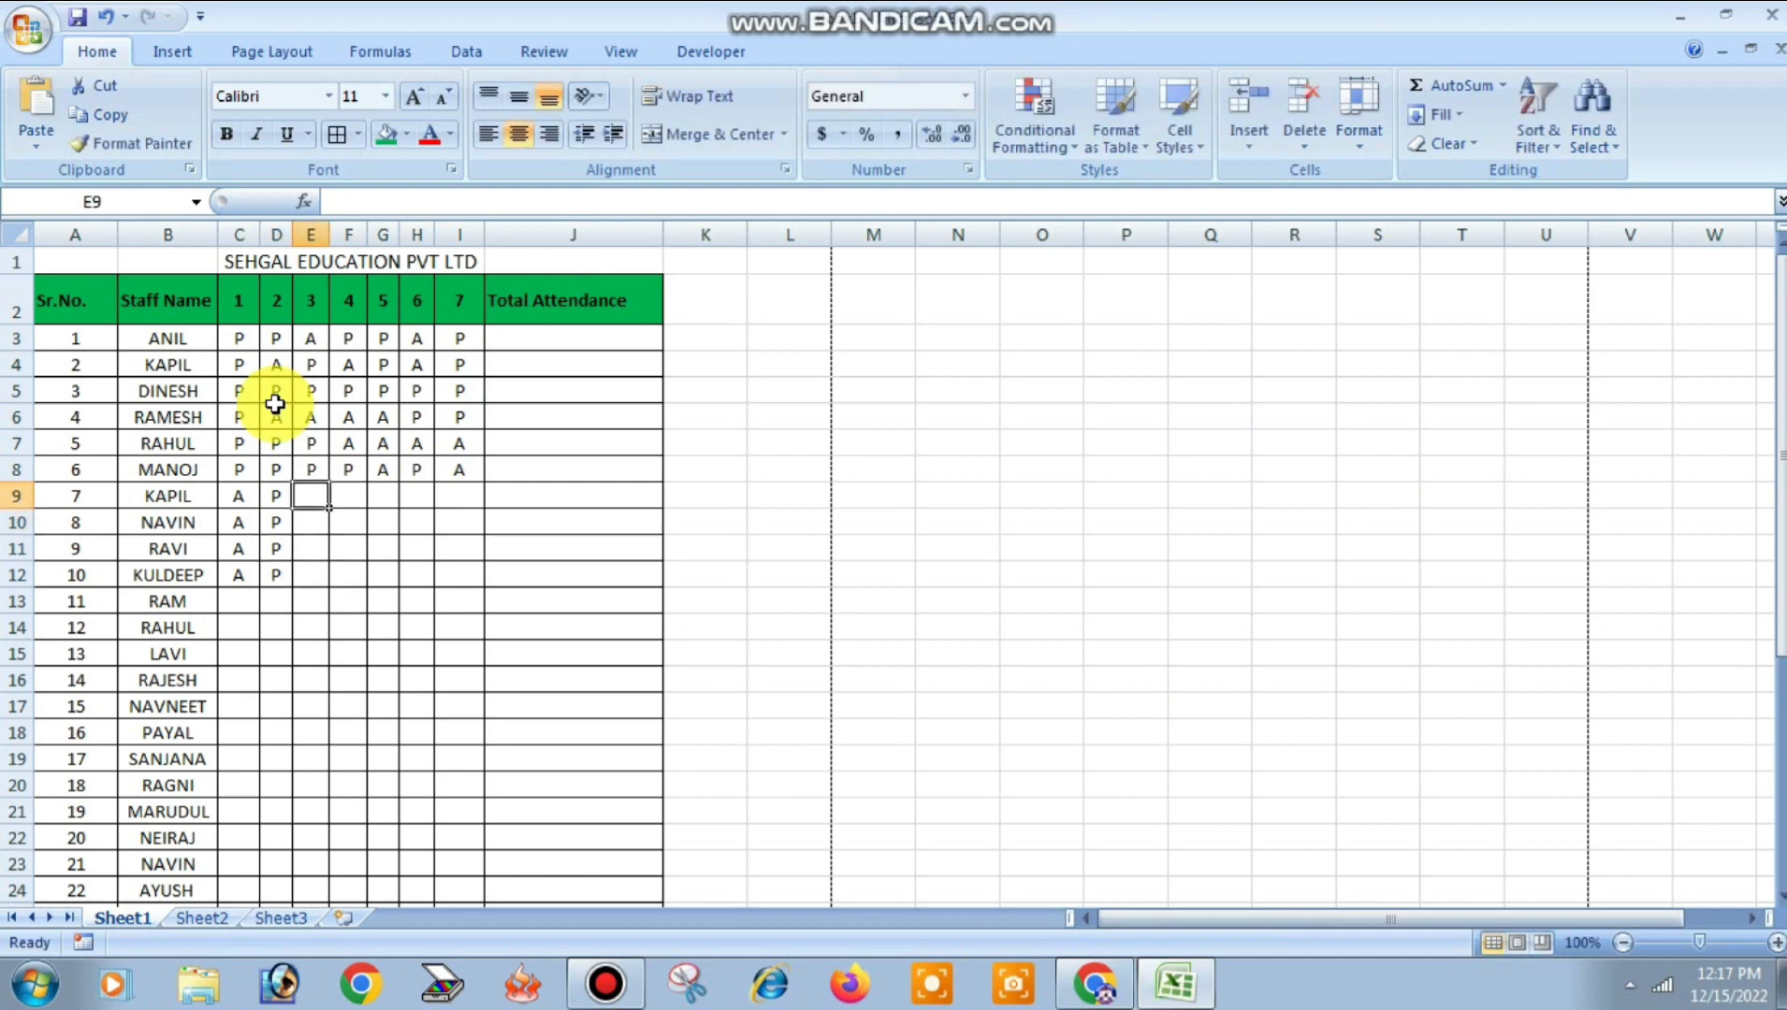
{"action": "type", "text": "P"}
{"action": "key", "text": "Return"}
{"action": "type", "text": "P"}
{"action": "key", "text": "Return"}
{"action": "type", "text": "P"}
{"action": "key", "text": "Return"}
{"action": "type", "text": "P"}
{"action": "key", "text": "Right"}
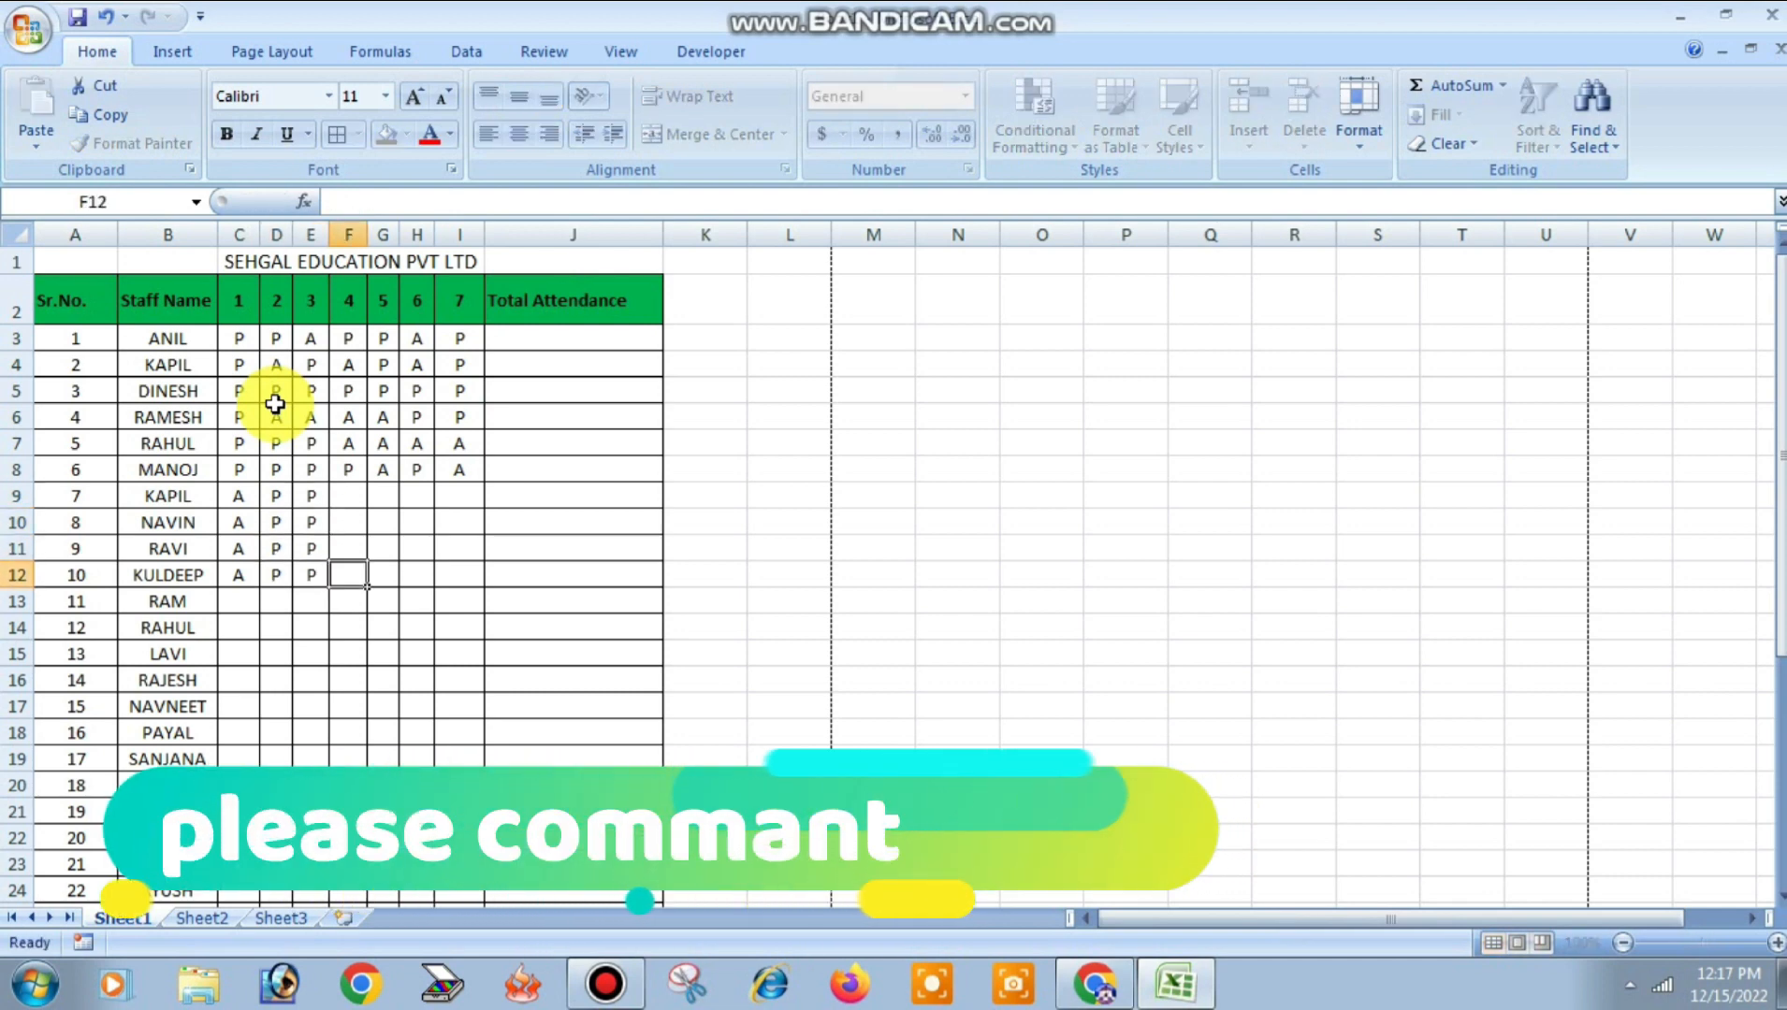
Step: Mark the seventh to tenth staff members as P for day 4 in F9:F12
{"action": "key", "text": "Up"}
{"action": "key", "text": "Up"}
{"action": "key", "text": "Up"}
{"action": "type", "text": "P"}
{"action": "key", "text": "Return"}
{"action": "type", "text": "P"}
{"action": "key", "text": "Return"}
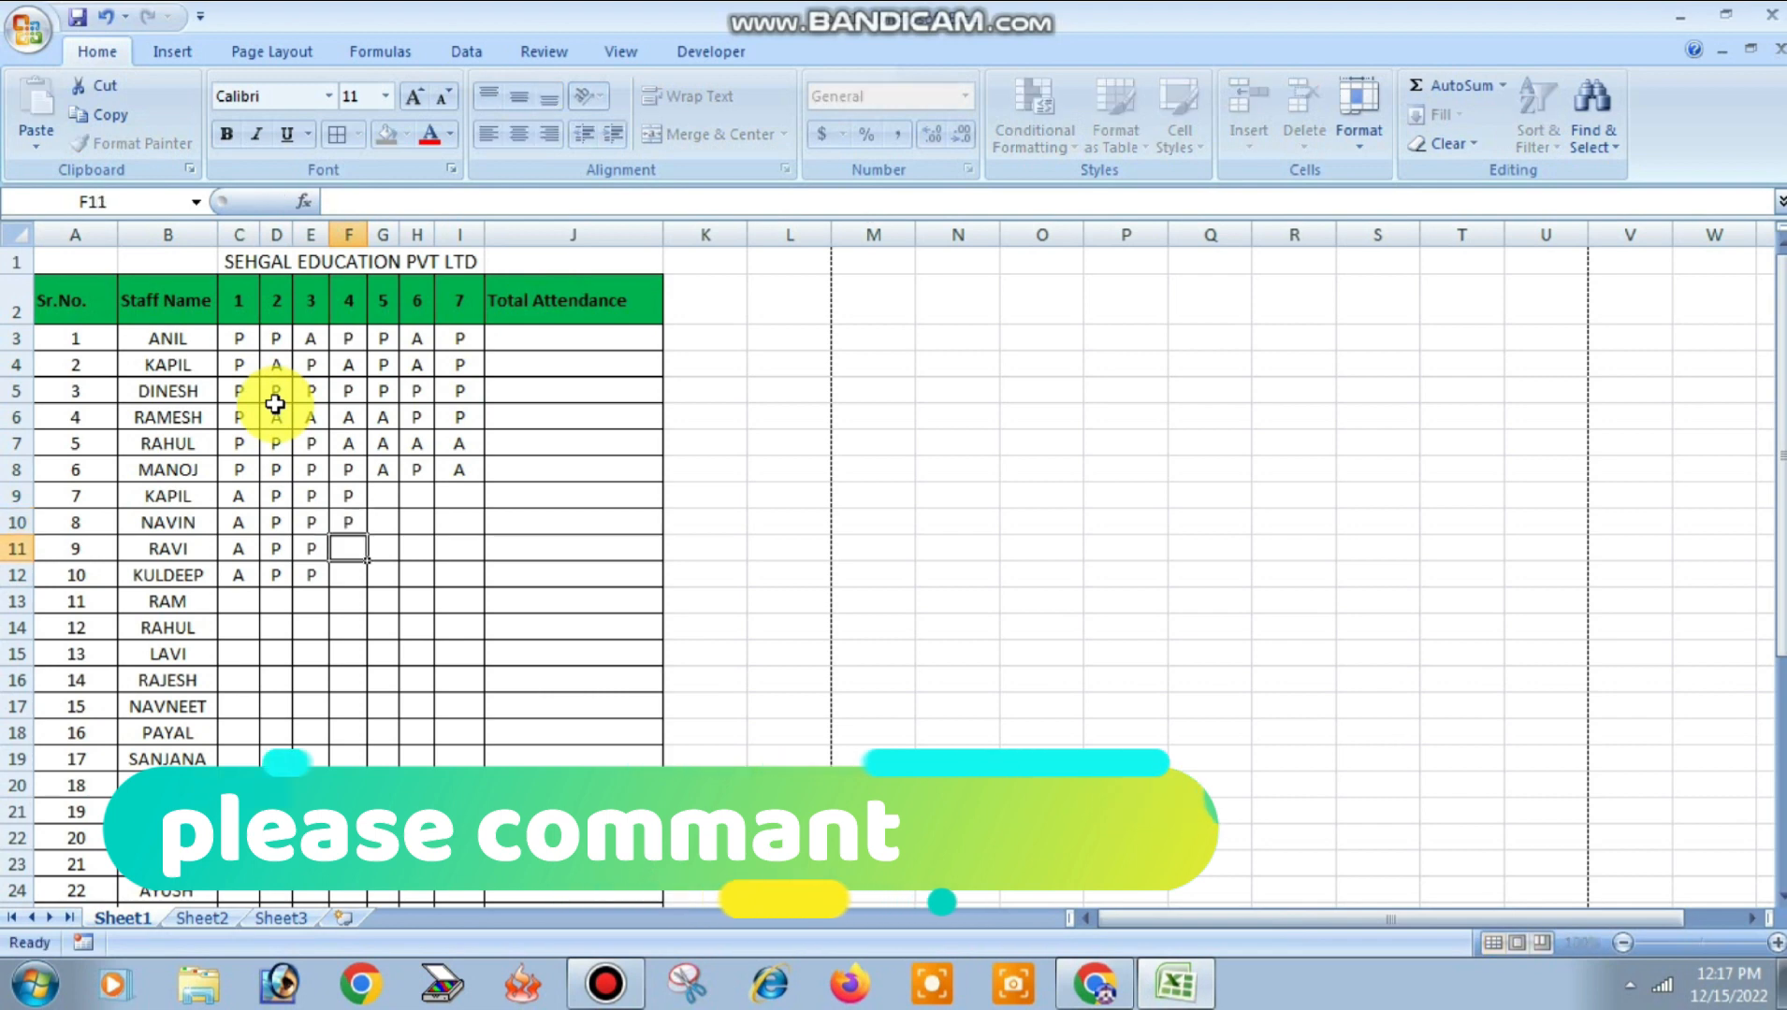
{"action": "type", "text": "P"}
{"action": "key", "text": "Return"}
{"action": "type", "text": "P"}
{"action": "key", "text": "Right"}
Step: Enter the day 5 attendance for the seventh to tenth staff members in G9:G12 as P, P, A, A
{"action": "key", "text": "Up"}
{"action": "key", "text": "Up"}
{"action": "key", "text": "Up"}
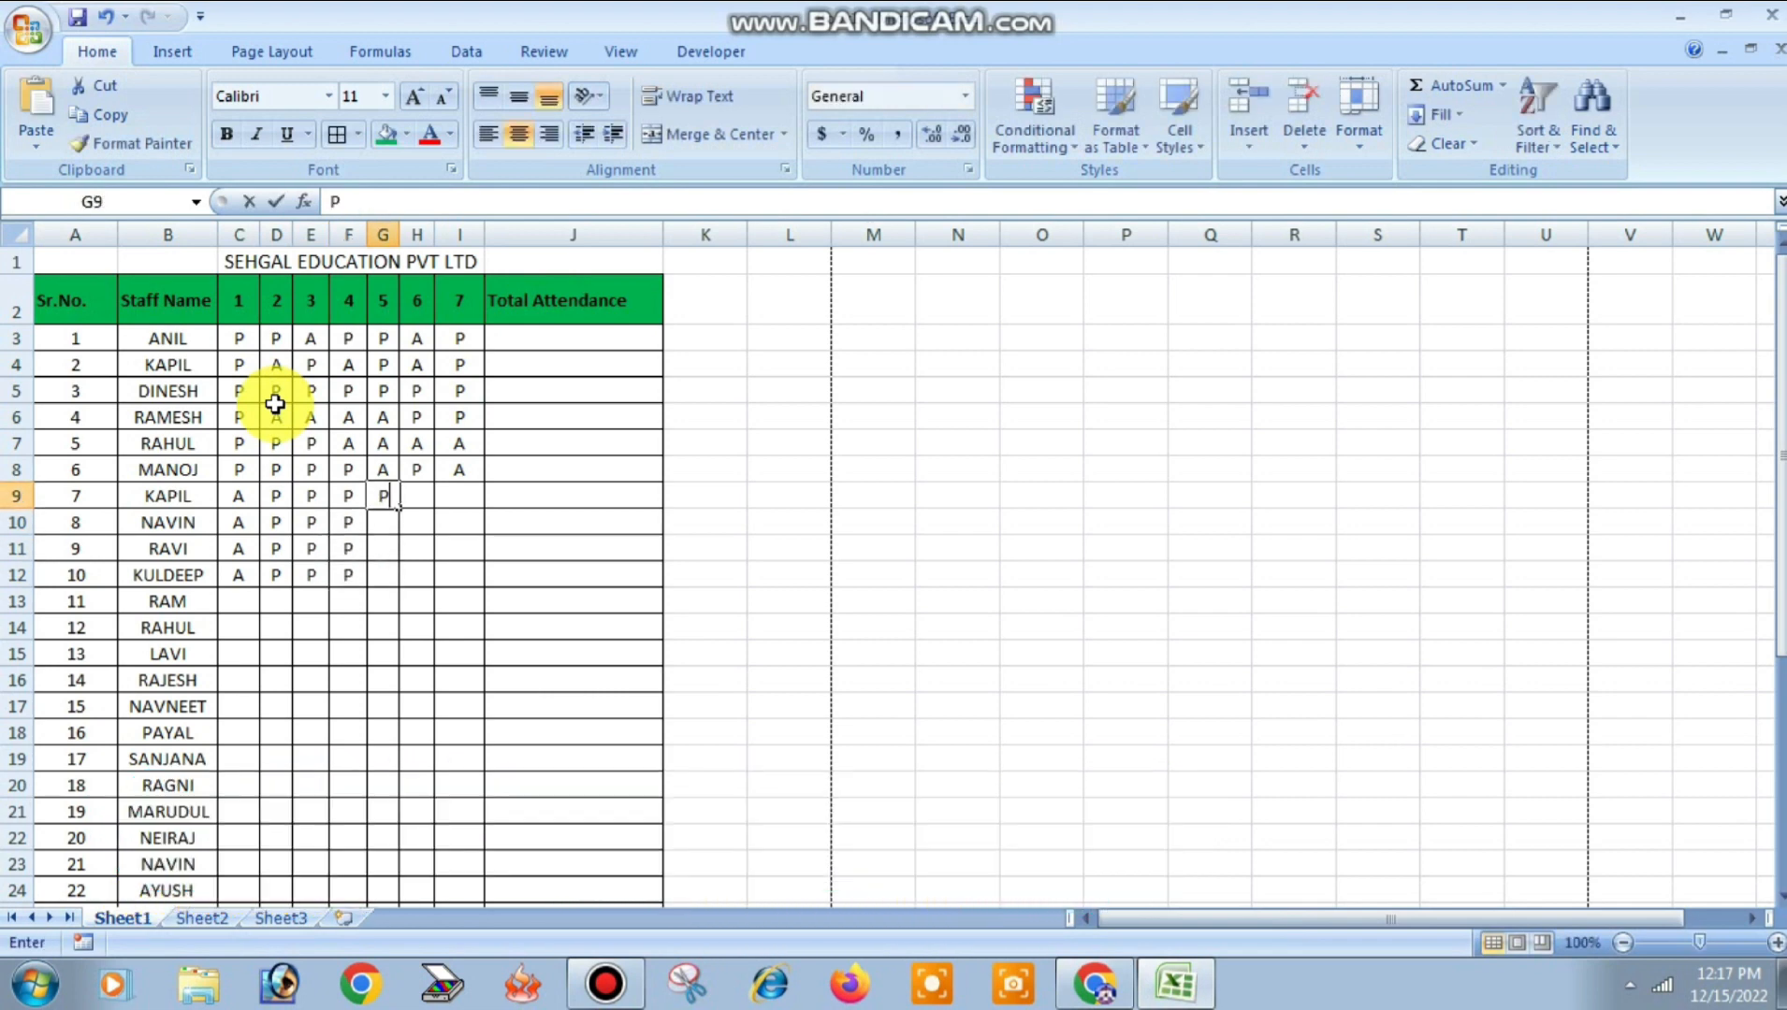
{"action": "type", "text": "P"}
{"action": "key", "text": "Return"}
{"action": "type", "text": "P"}
{"action": "key", "text": "Return"}
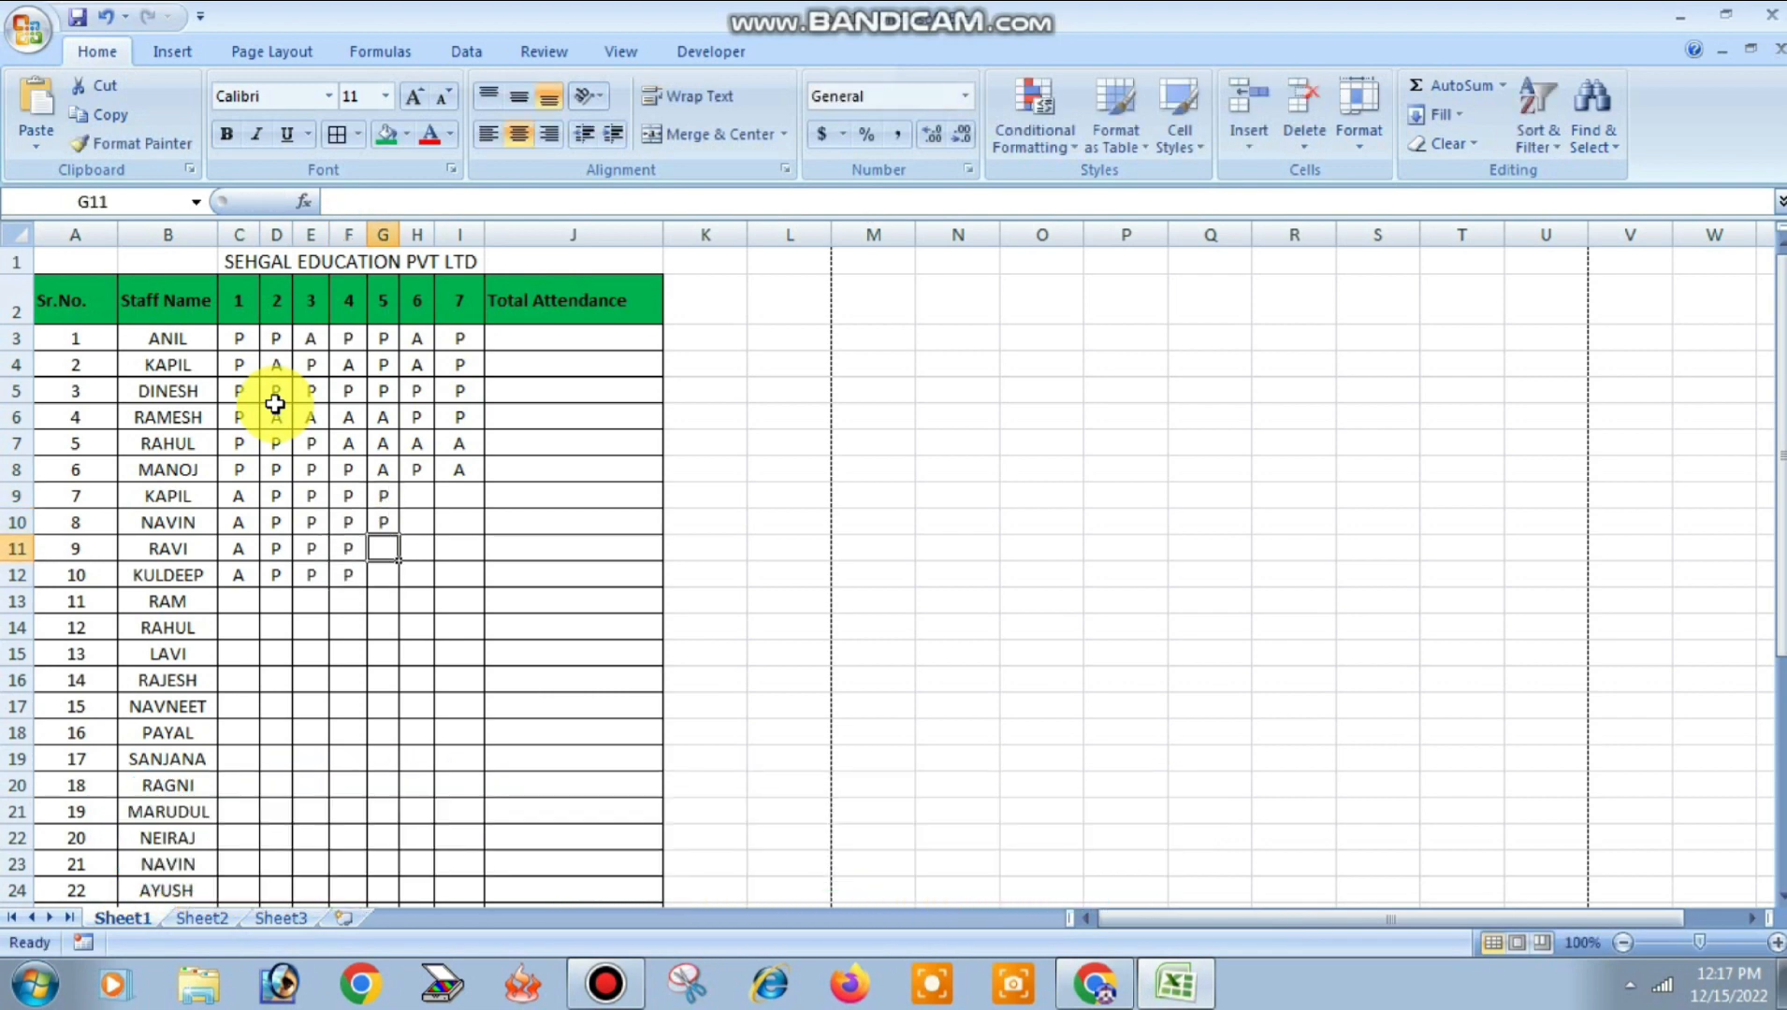
{"action": "type", "text": "A"}
{"action": "key", "text": "Return"}
{"action": "type", "text": "A"}
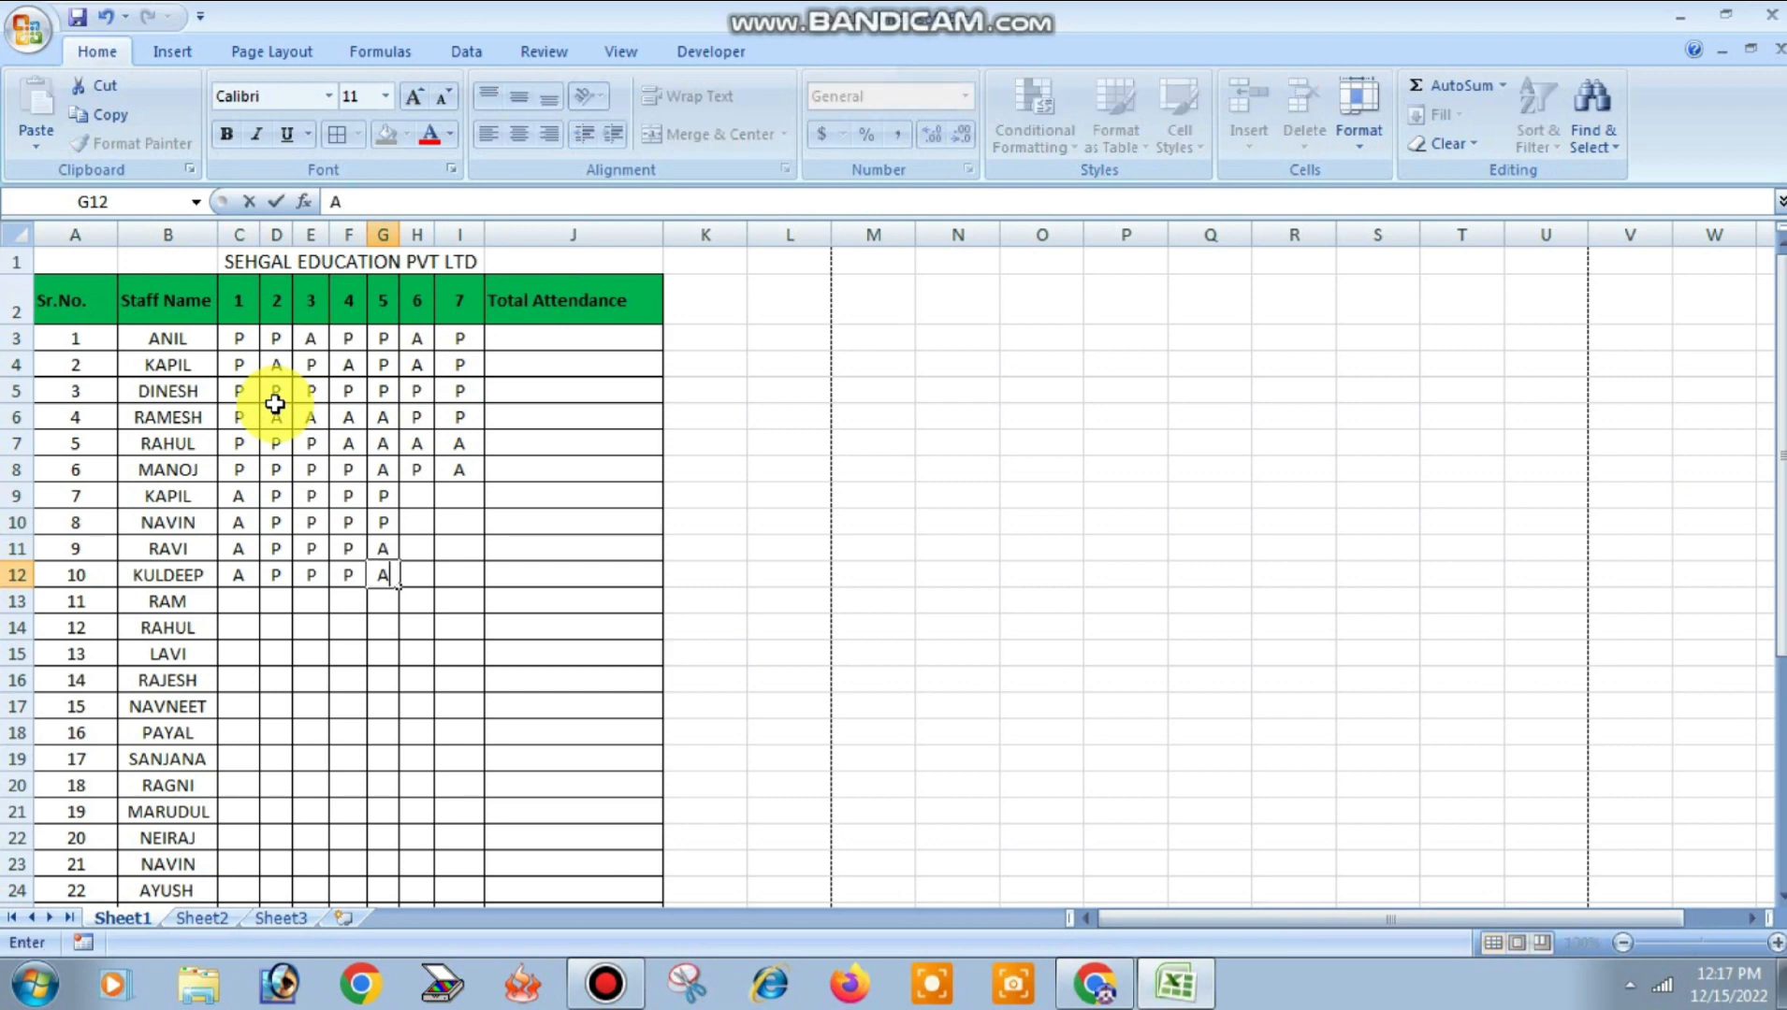
{"action": "key", "text": "Right"}
Step: Enter the day 6 attendance for the seventh to tenth staff members in H9:H12 as P, P, P, A
{"action": "key", "text": "Up"}
{"action": "key", "text": "Up"}
{"action": "key", "text": "Up"}
{"action": "type", "text": "P"}
{"action": "key", "text": "Return"}
{"action": "type", "text": "P"}
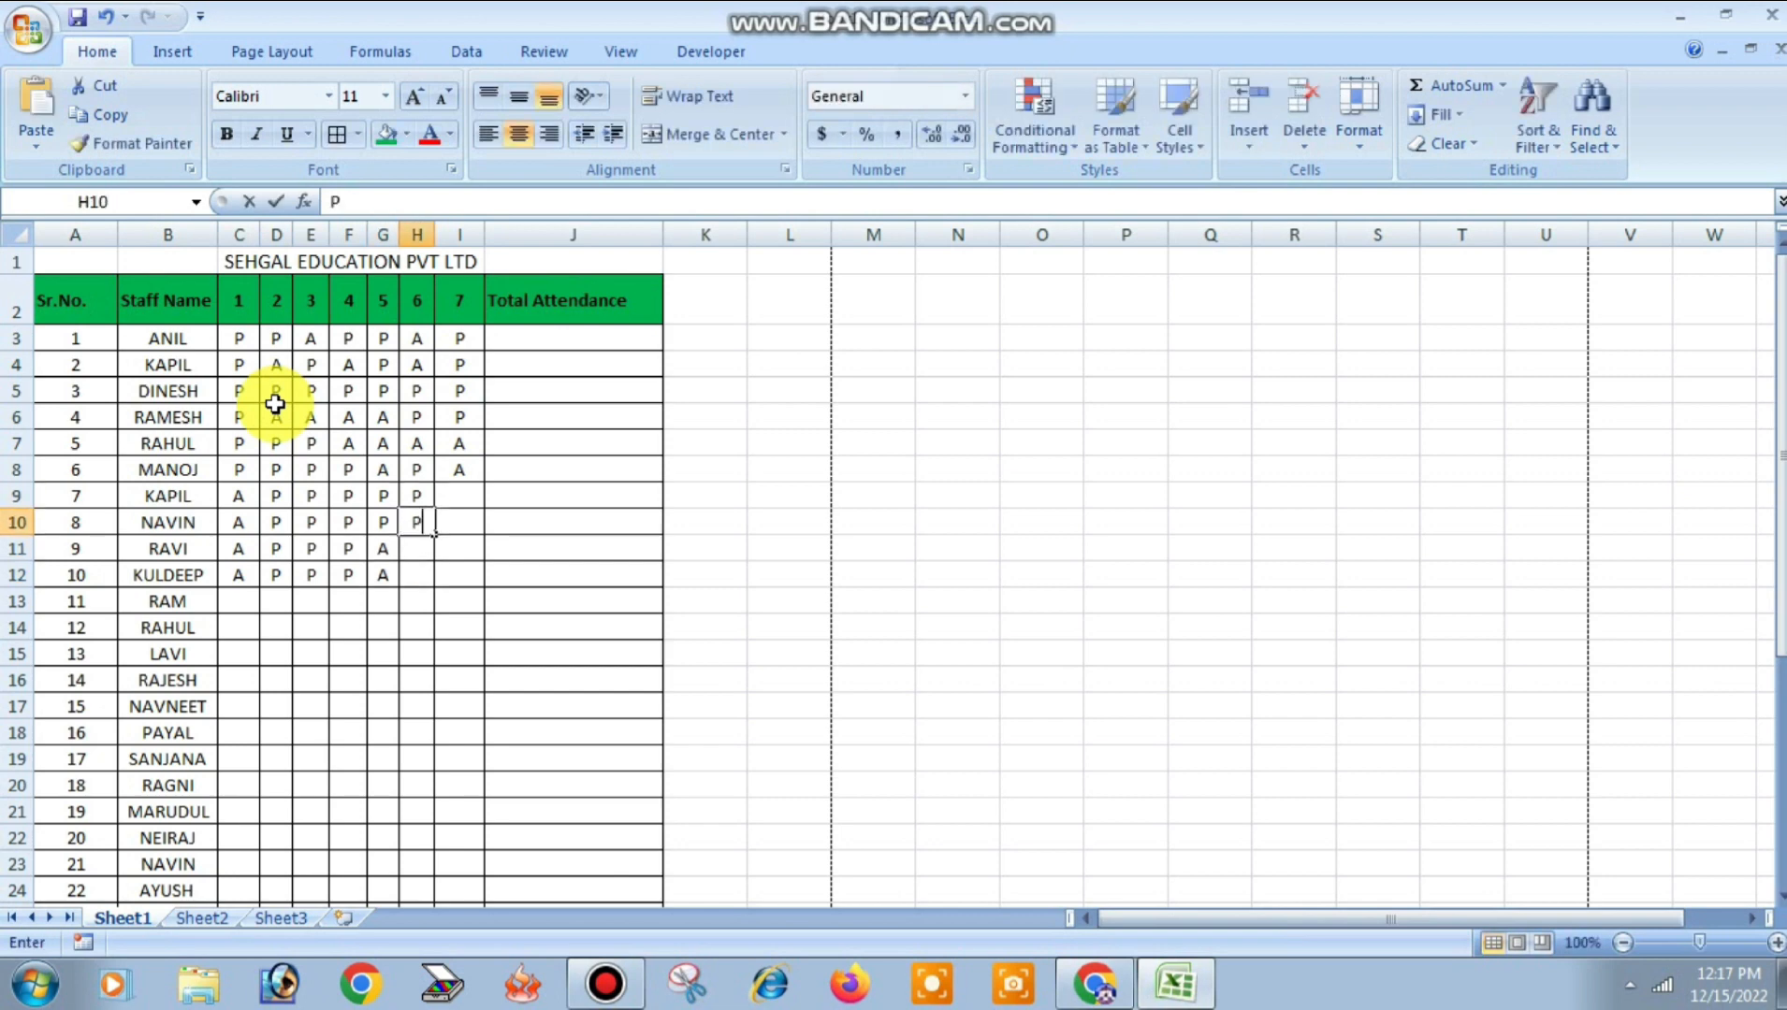
{"action": "key", "text": "Return"}
{"action": "type", "text": "P"}
{"action": "key", "text": "Return"}
{"action": "type", "text": "A"}
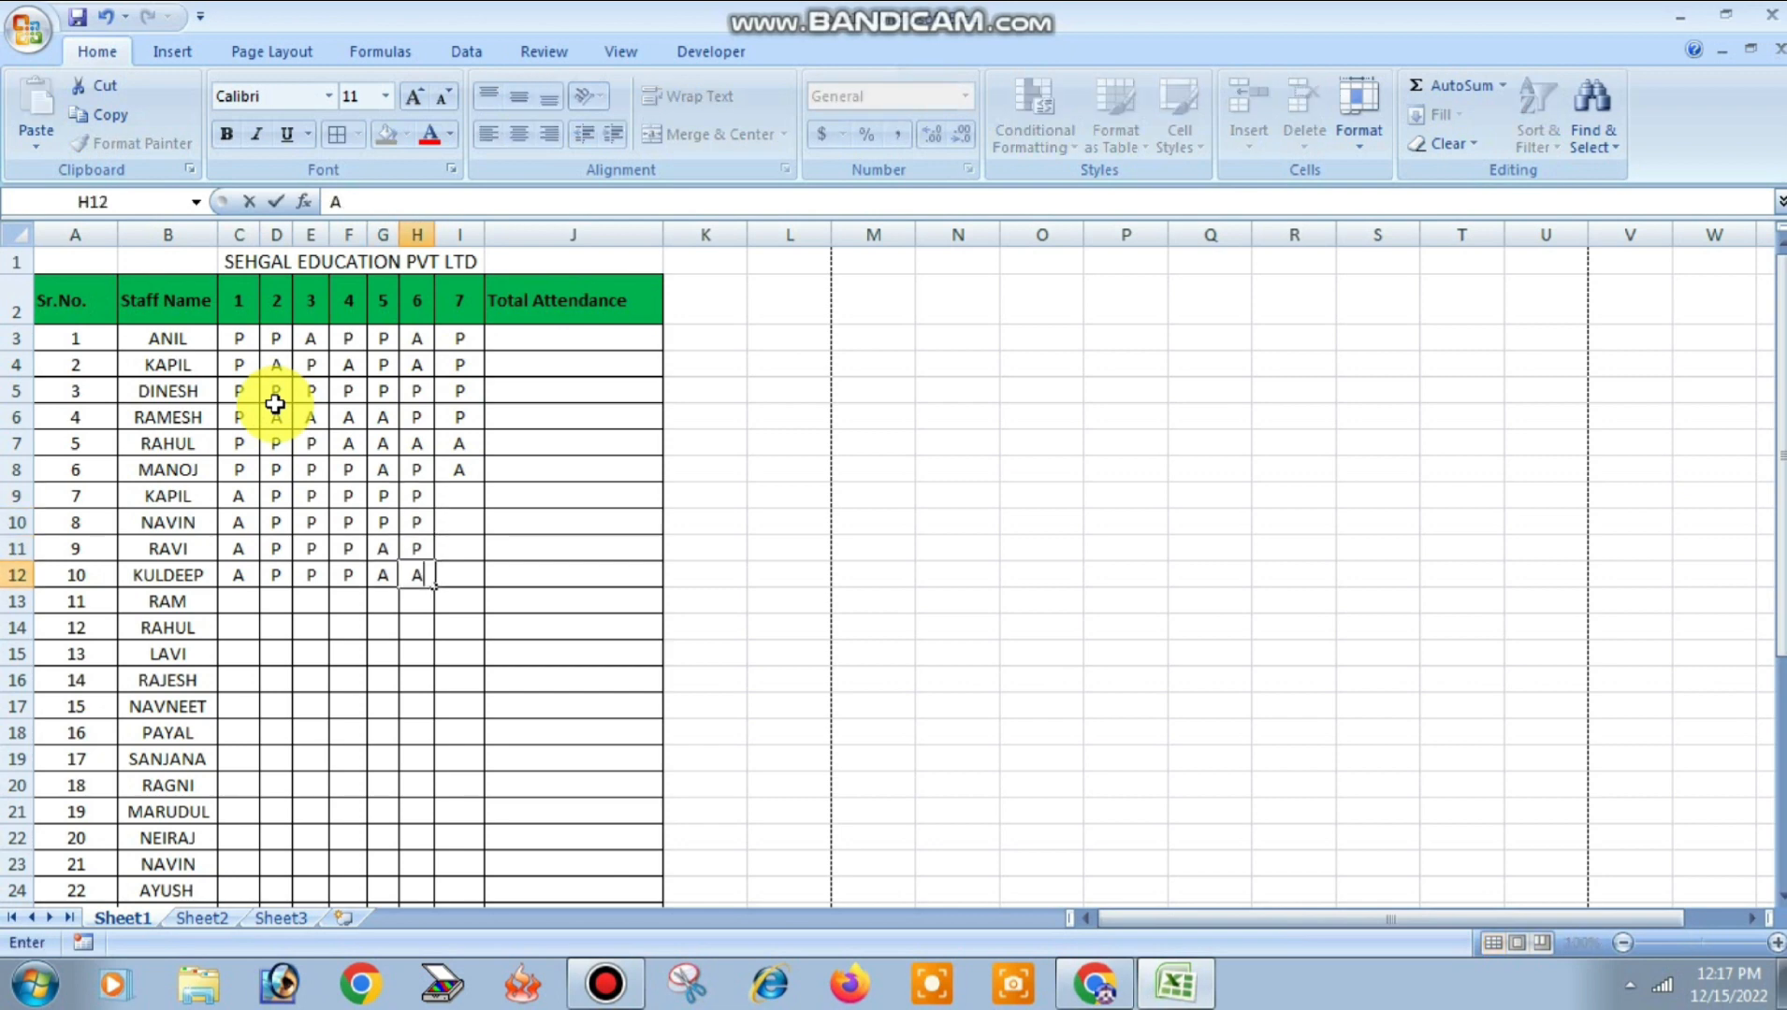
{"action": "key", "text": "Right"}
Step: Mark the seventh to tenth staff members as P for day 7 in I9:I12
{"action": "key", "text": "Up"}
{"action": "key", "text": "Up"}
{"action": "key", "text": "Up"}
{"action": "type", "text": "P"}
{"action": "key", "text": "Return"}
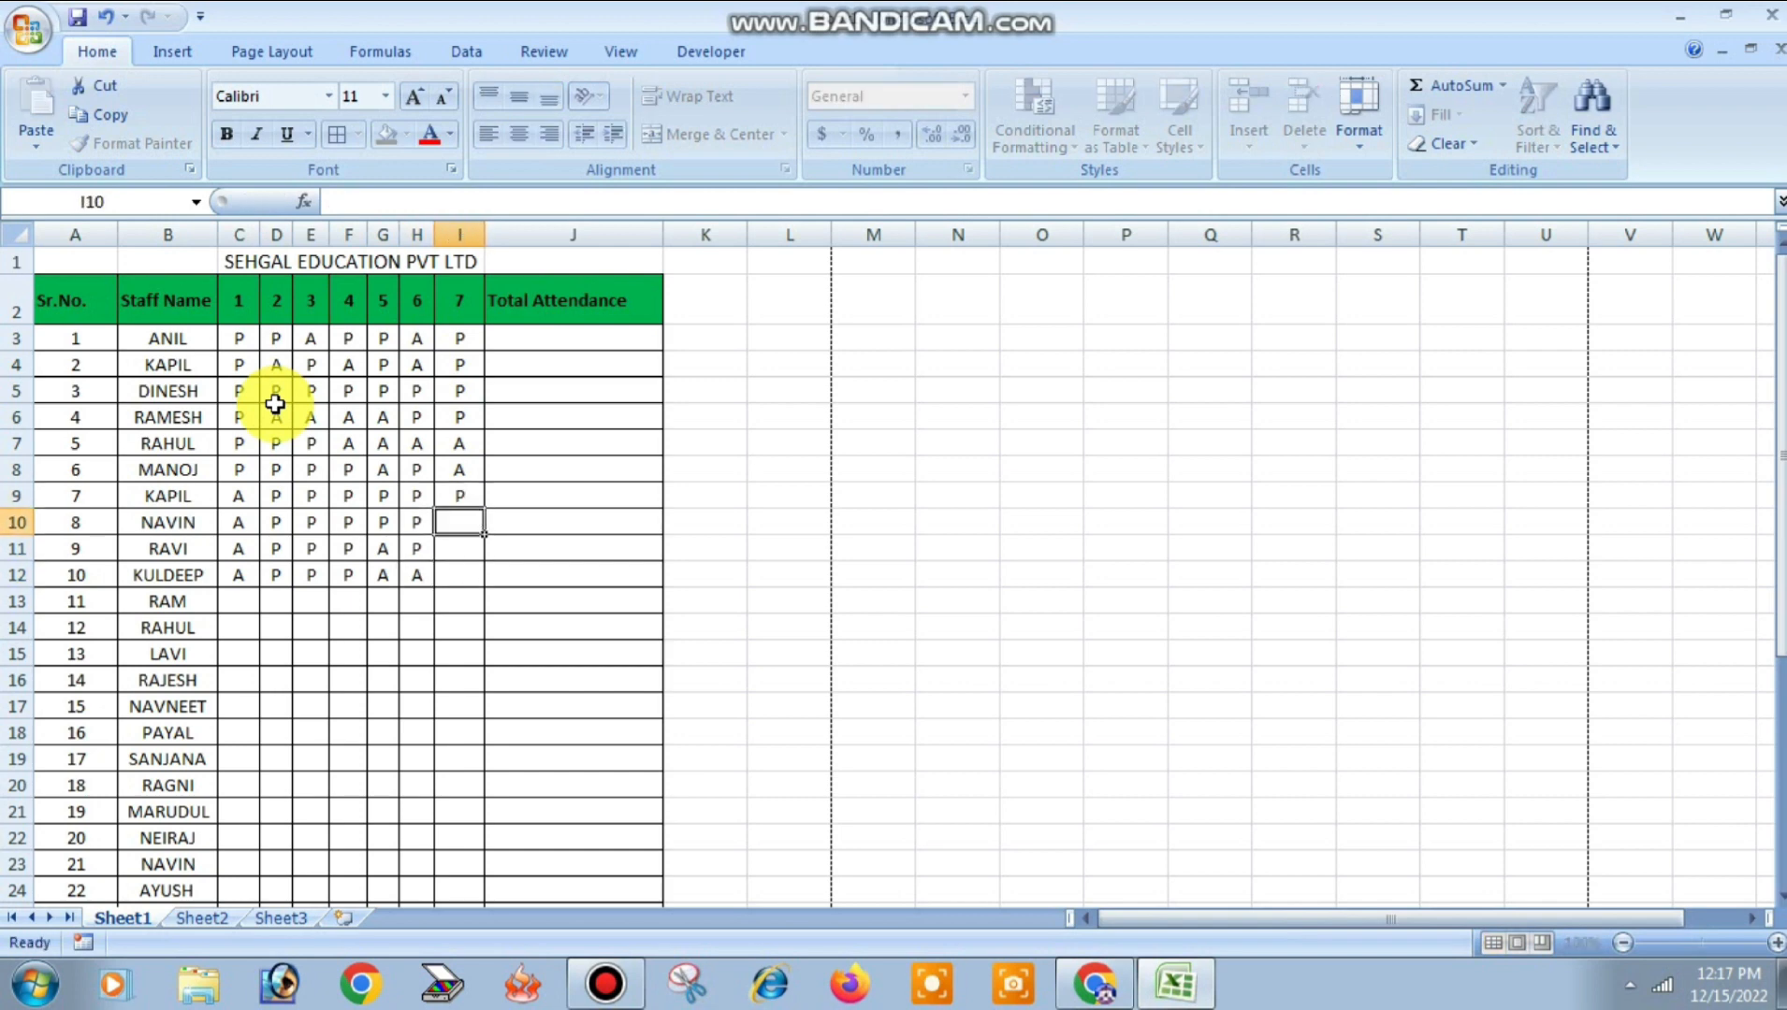
{"action": "type", "text": "P"}
{"action": "key", "text": "Return"}
{"action": "type", "text": "P"}
{"action": "key", "text": "Return"}
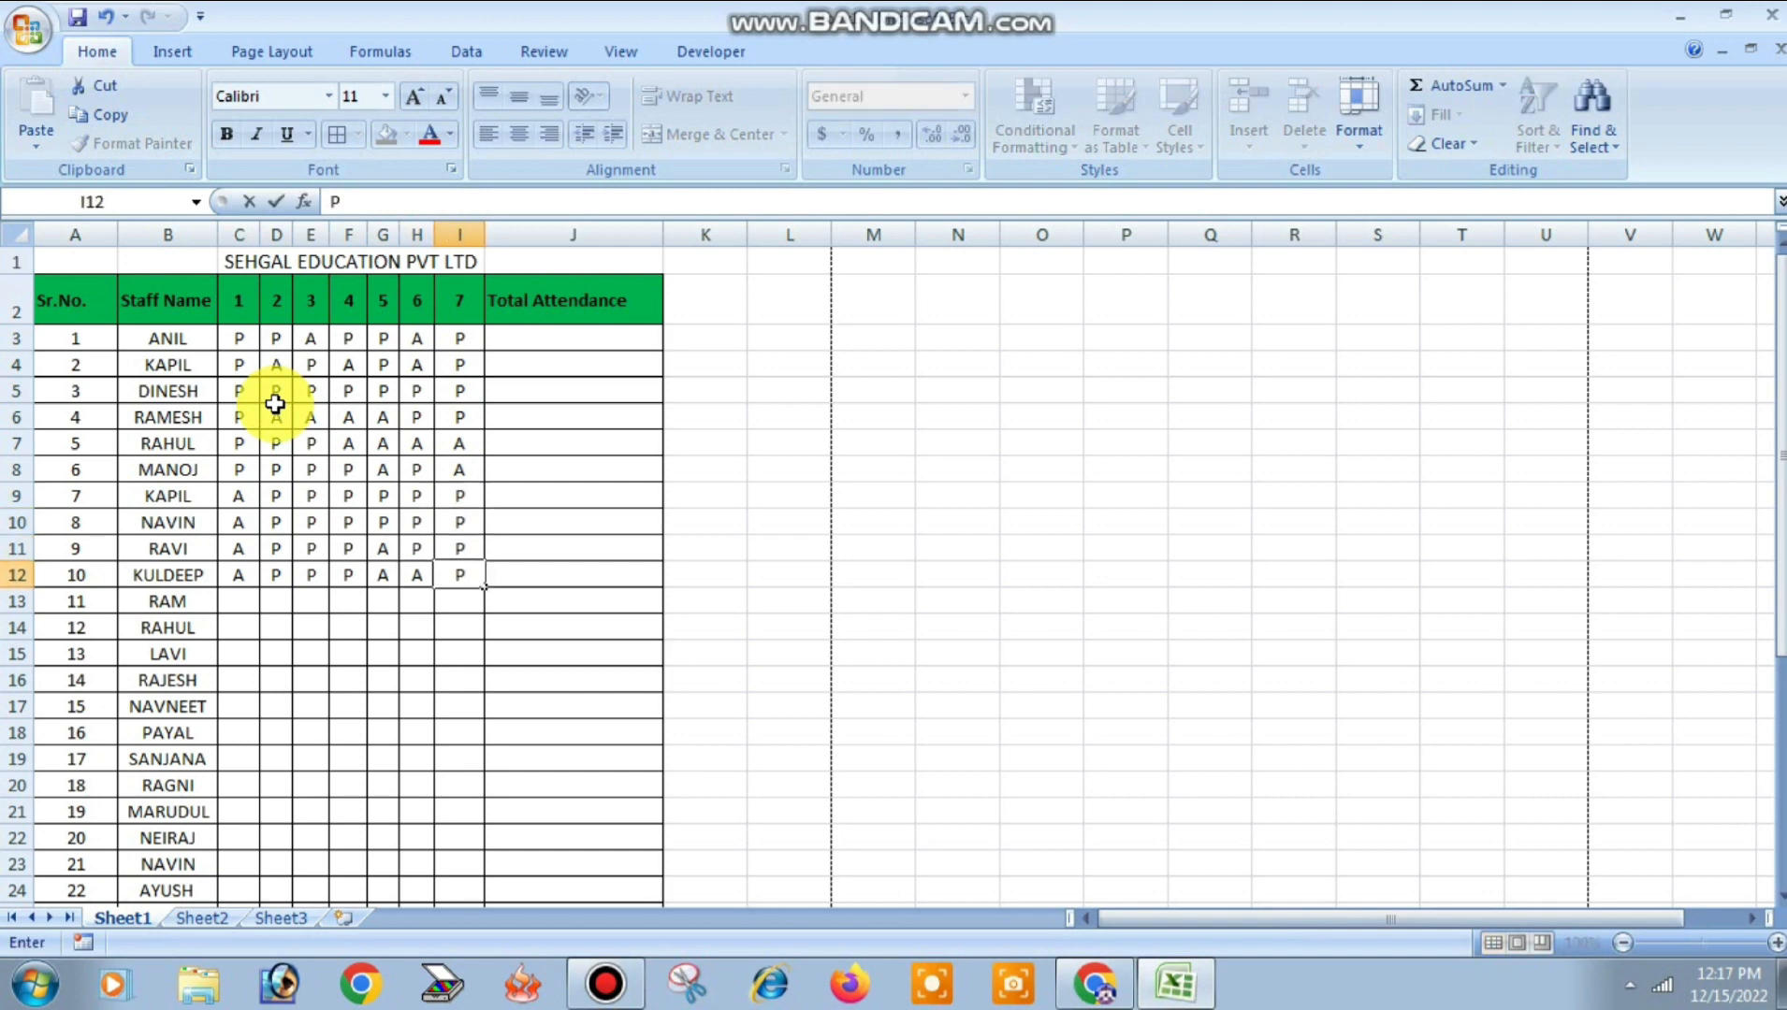
{"action": "type", "text": "P"}
Step: Copy the attendance marks in C3:I12 and paste them starting at C13
{"action": "left_click_drag", "start_coordinate": [241, 340], "coordinate": [455, 573]}
{"action": "key", "text": "ctrl+c"}
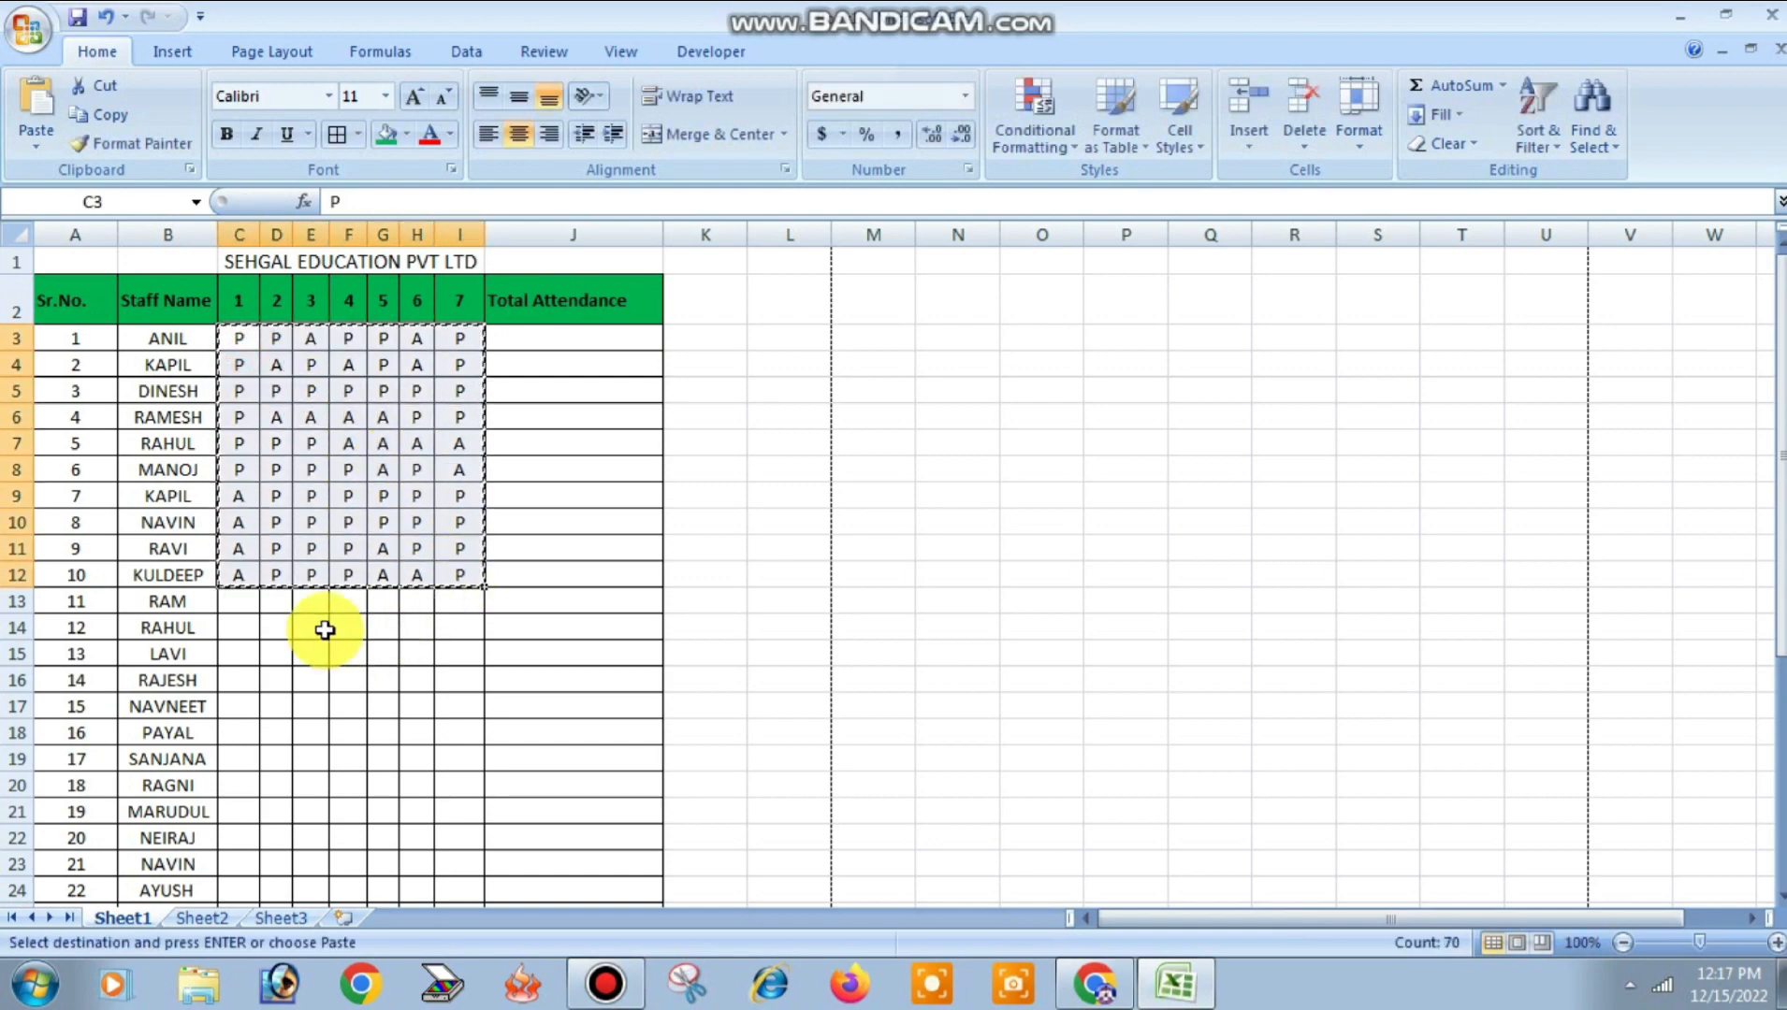
{"action": "left_click", "coordinate": [242, 599]}
{"action": "key", "text": "Return"}
Step: Copy the attendance marks in C3:I22 and paste them starting at C23
{"action": "scroll", "coordinate": [277, 604], "scroll_direction": "down", "scroll_amount": 3}
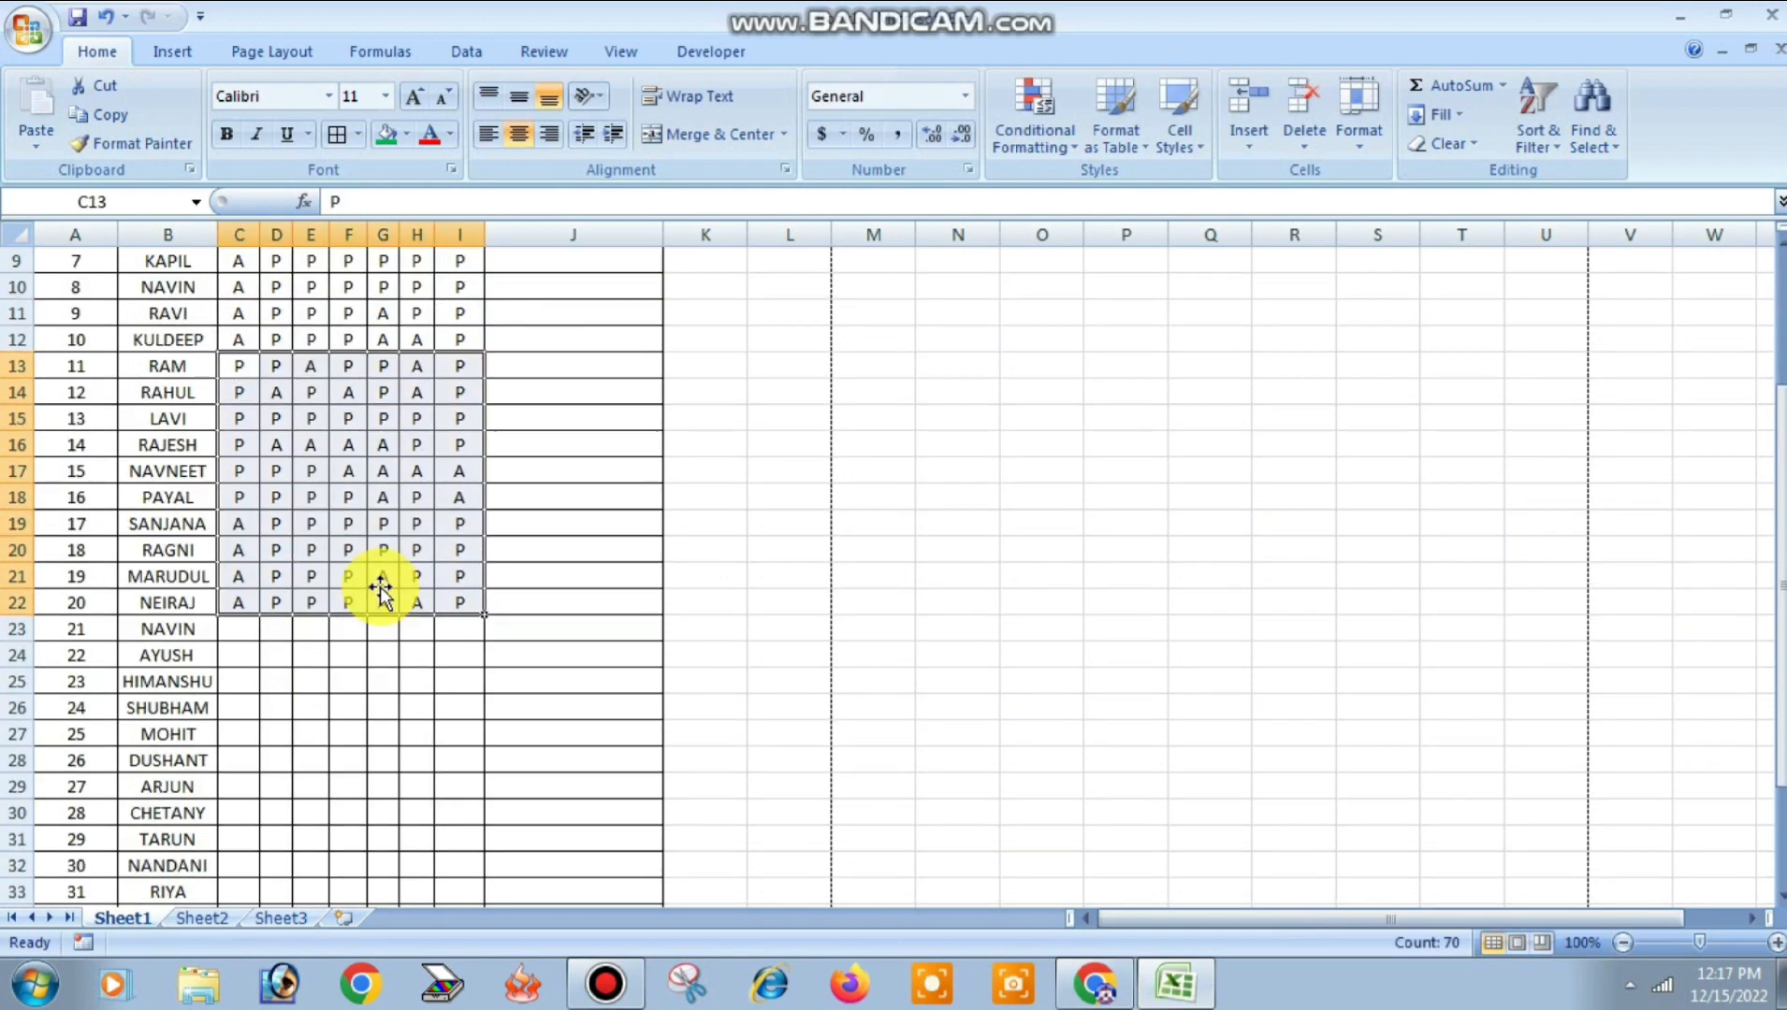
{"action": "left_click", "coordinate": [246, 629]}
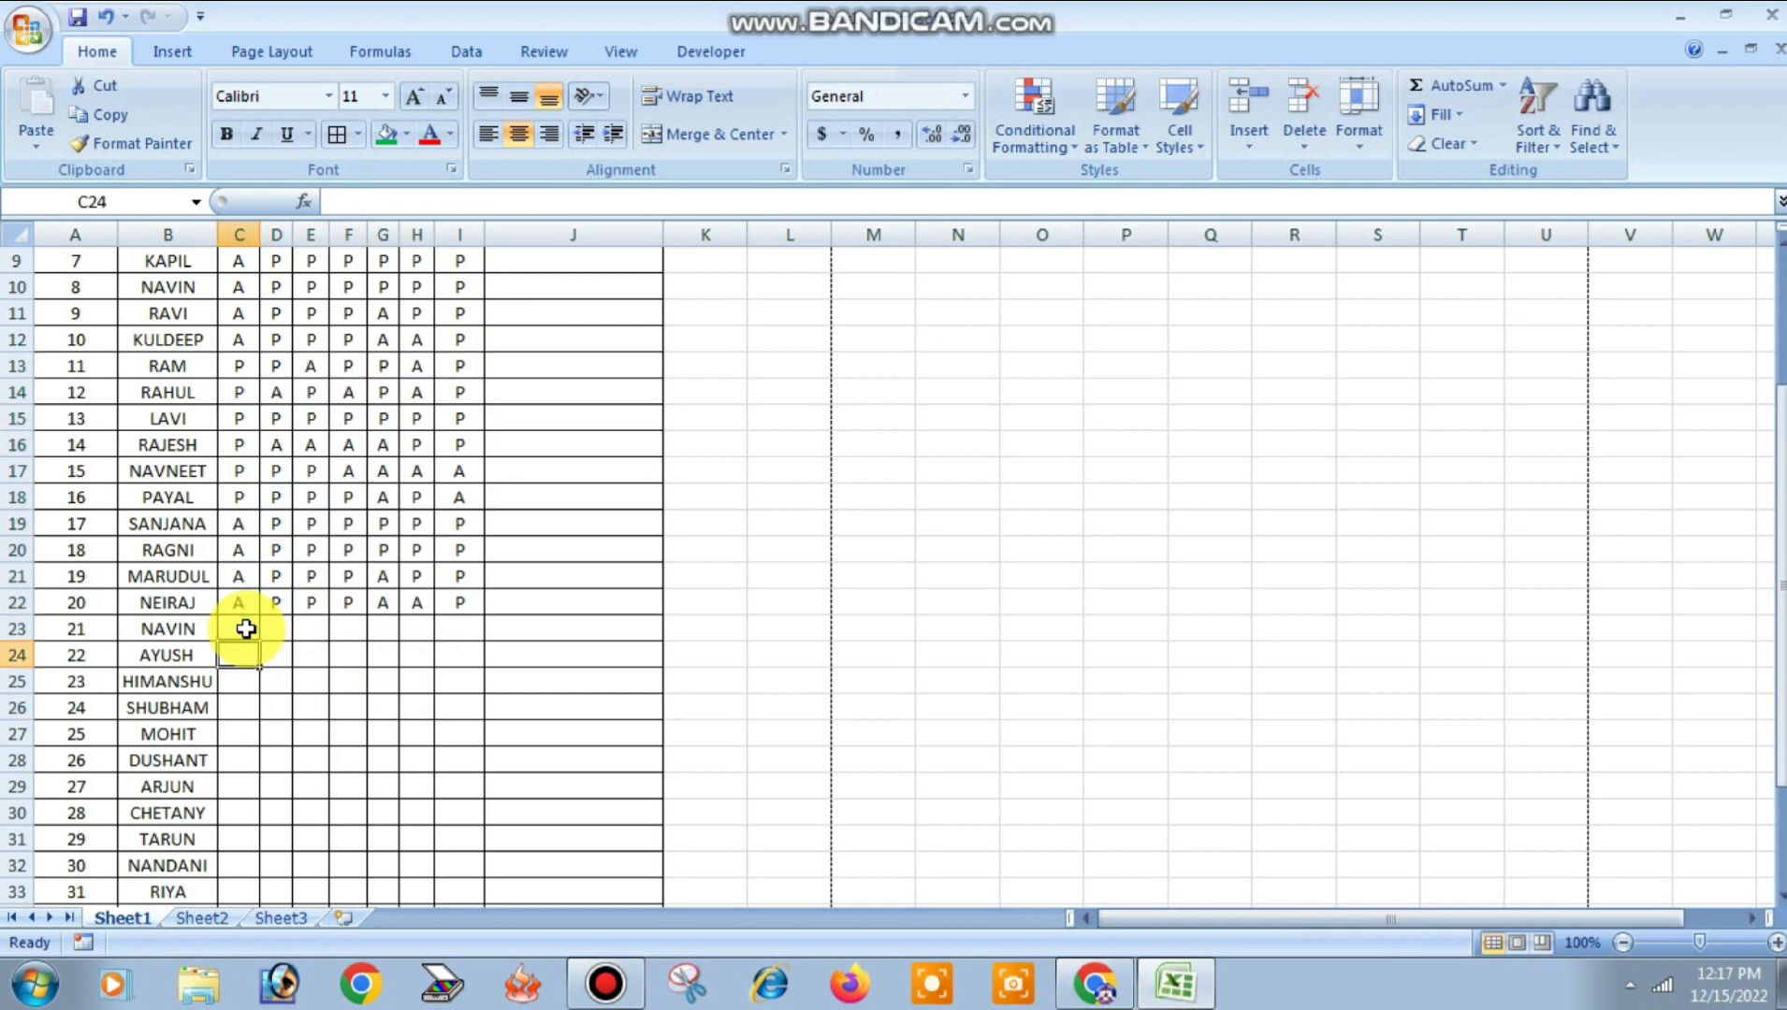
{"action": "scroll", "coordinate": [246, 628], "scroll_direction": "up", "scroll_amount": 3}
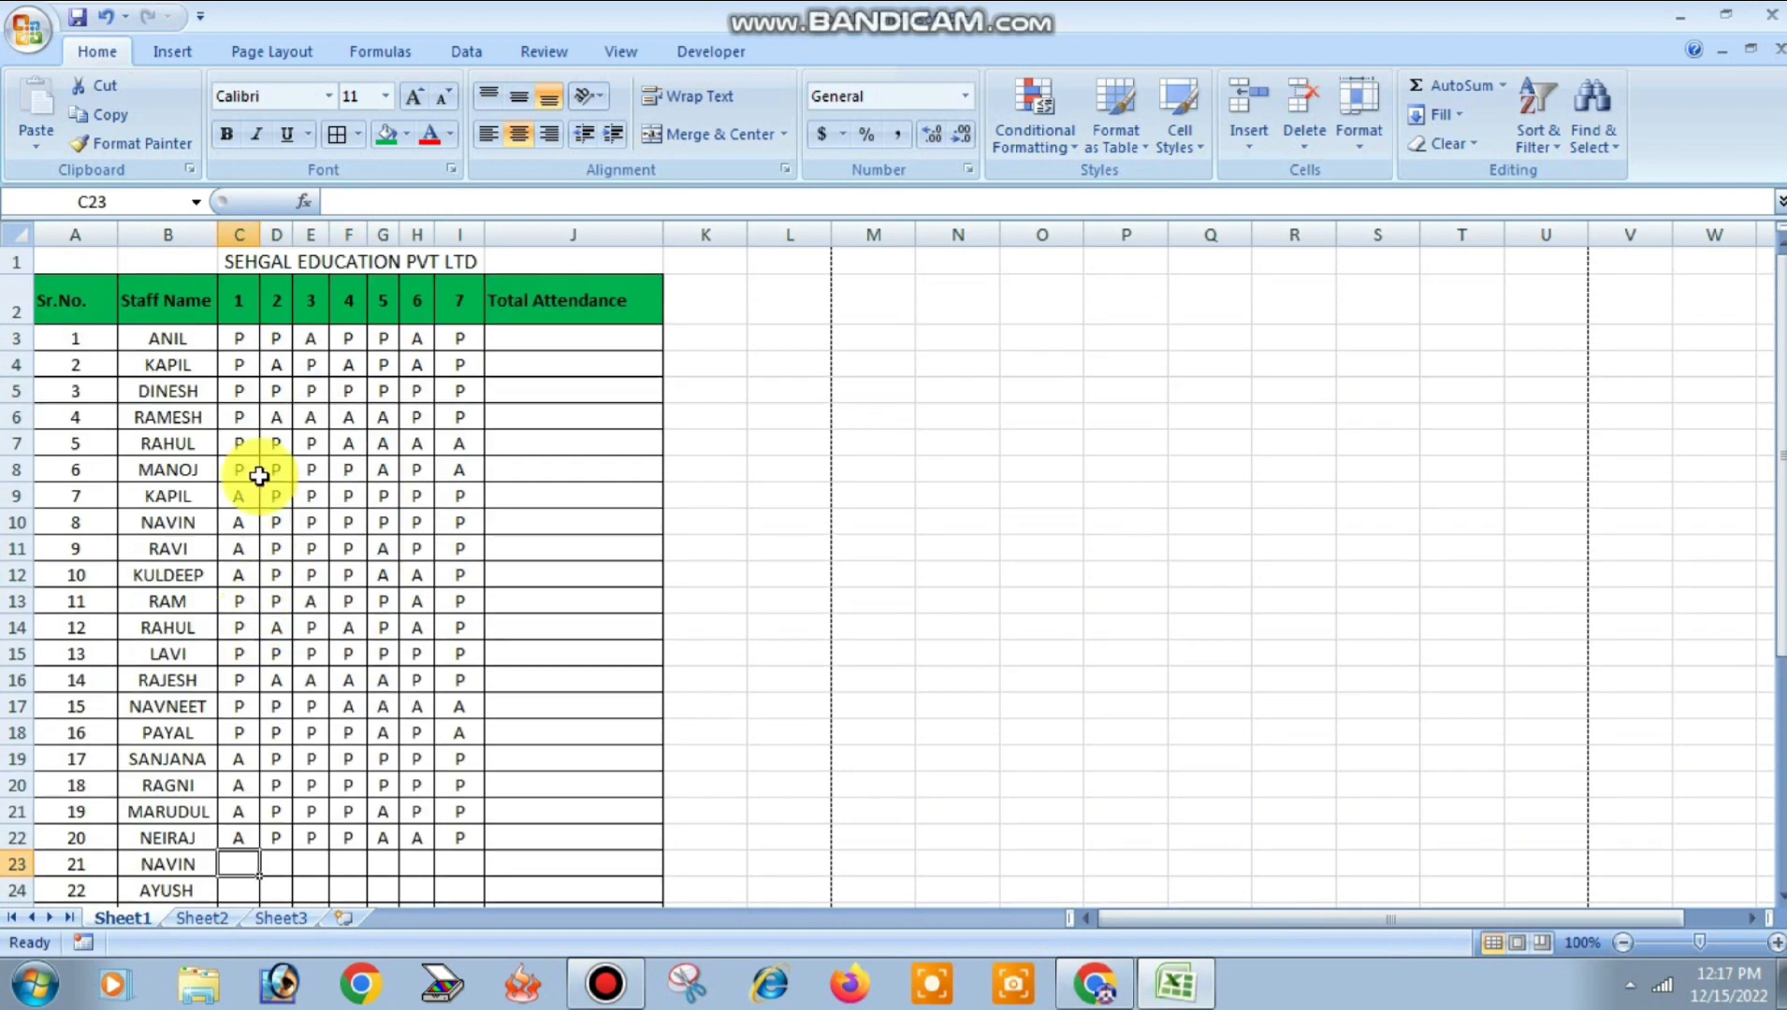
{"action": "left_click_drag", "start_coordinate": [245, 335], "coordinate": [465, 837]}
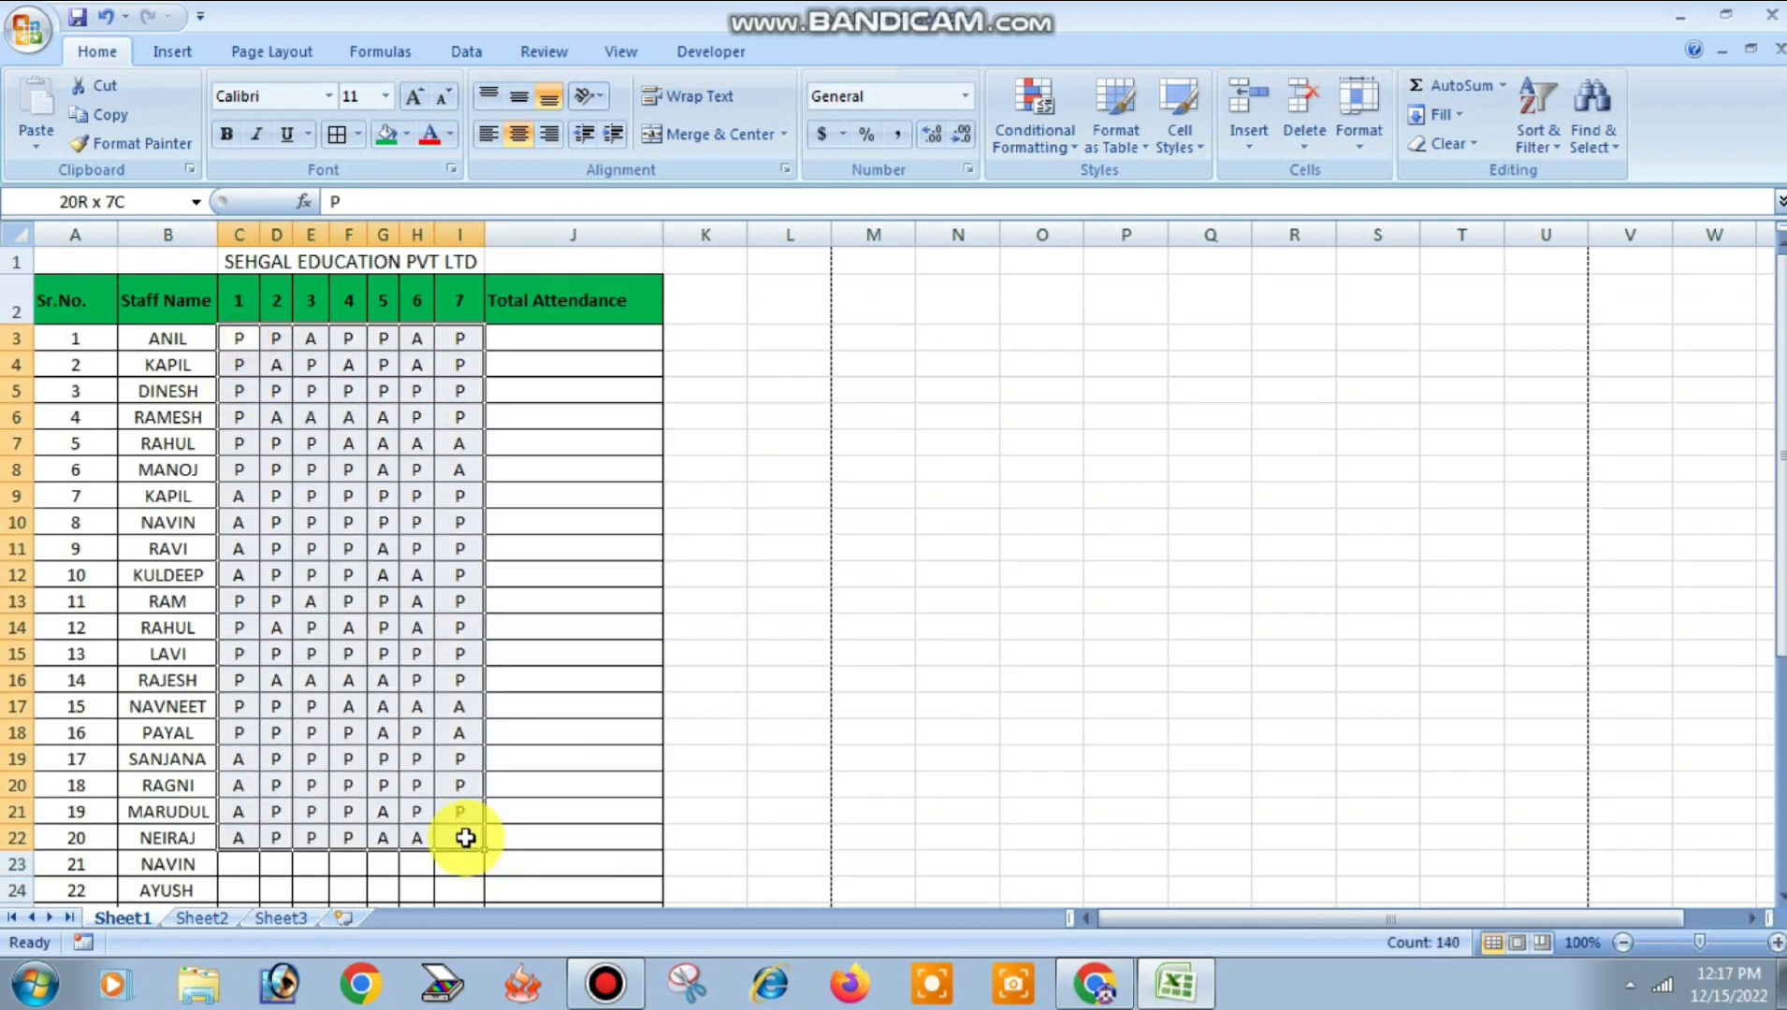
{"action": "key", "text": "ctrl+c"}
{"action": "scroll", "coordinate": [410, 734], "scroll_direction": "down", "scroll_amount": 6}
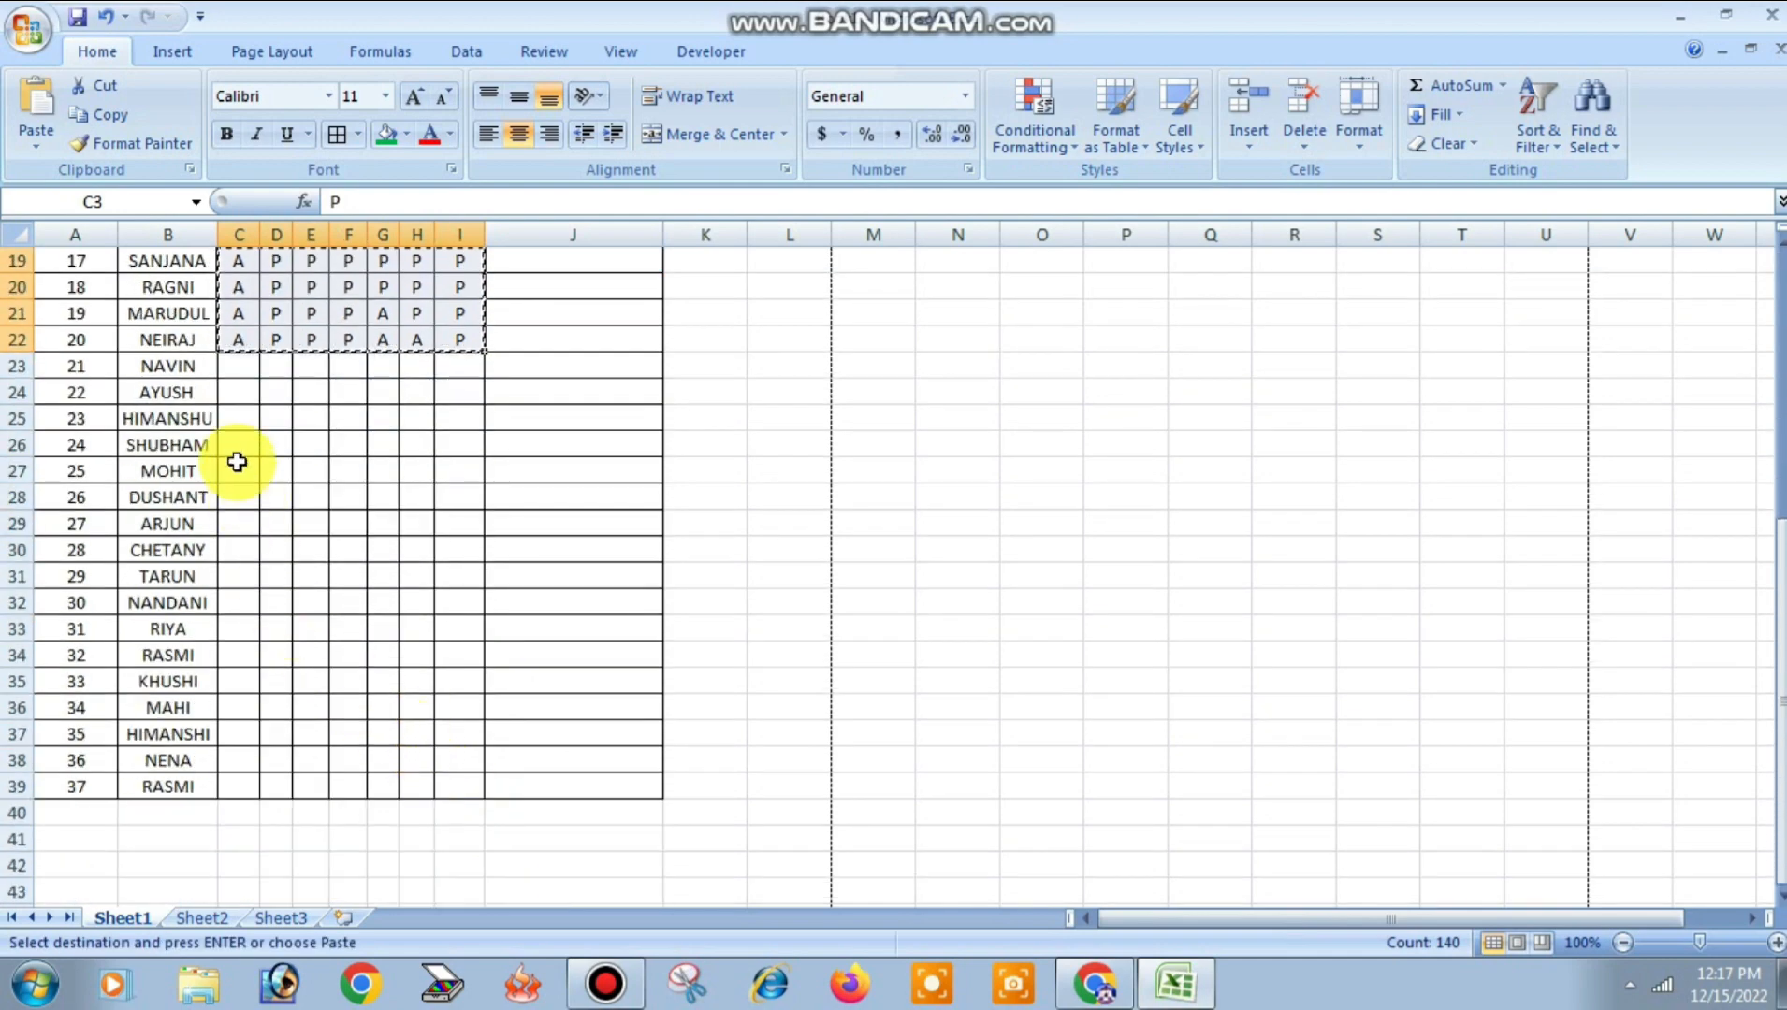
{"action": "left_click", "coordinate": [239, 373]}
{"action": "key", "text": "Return"}
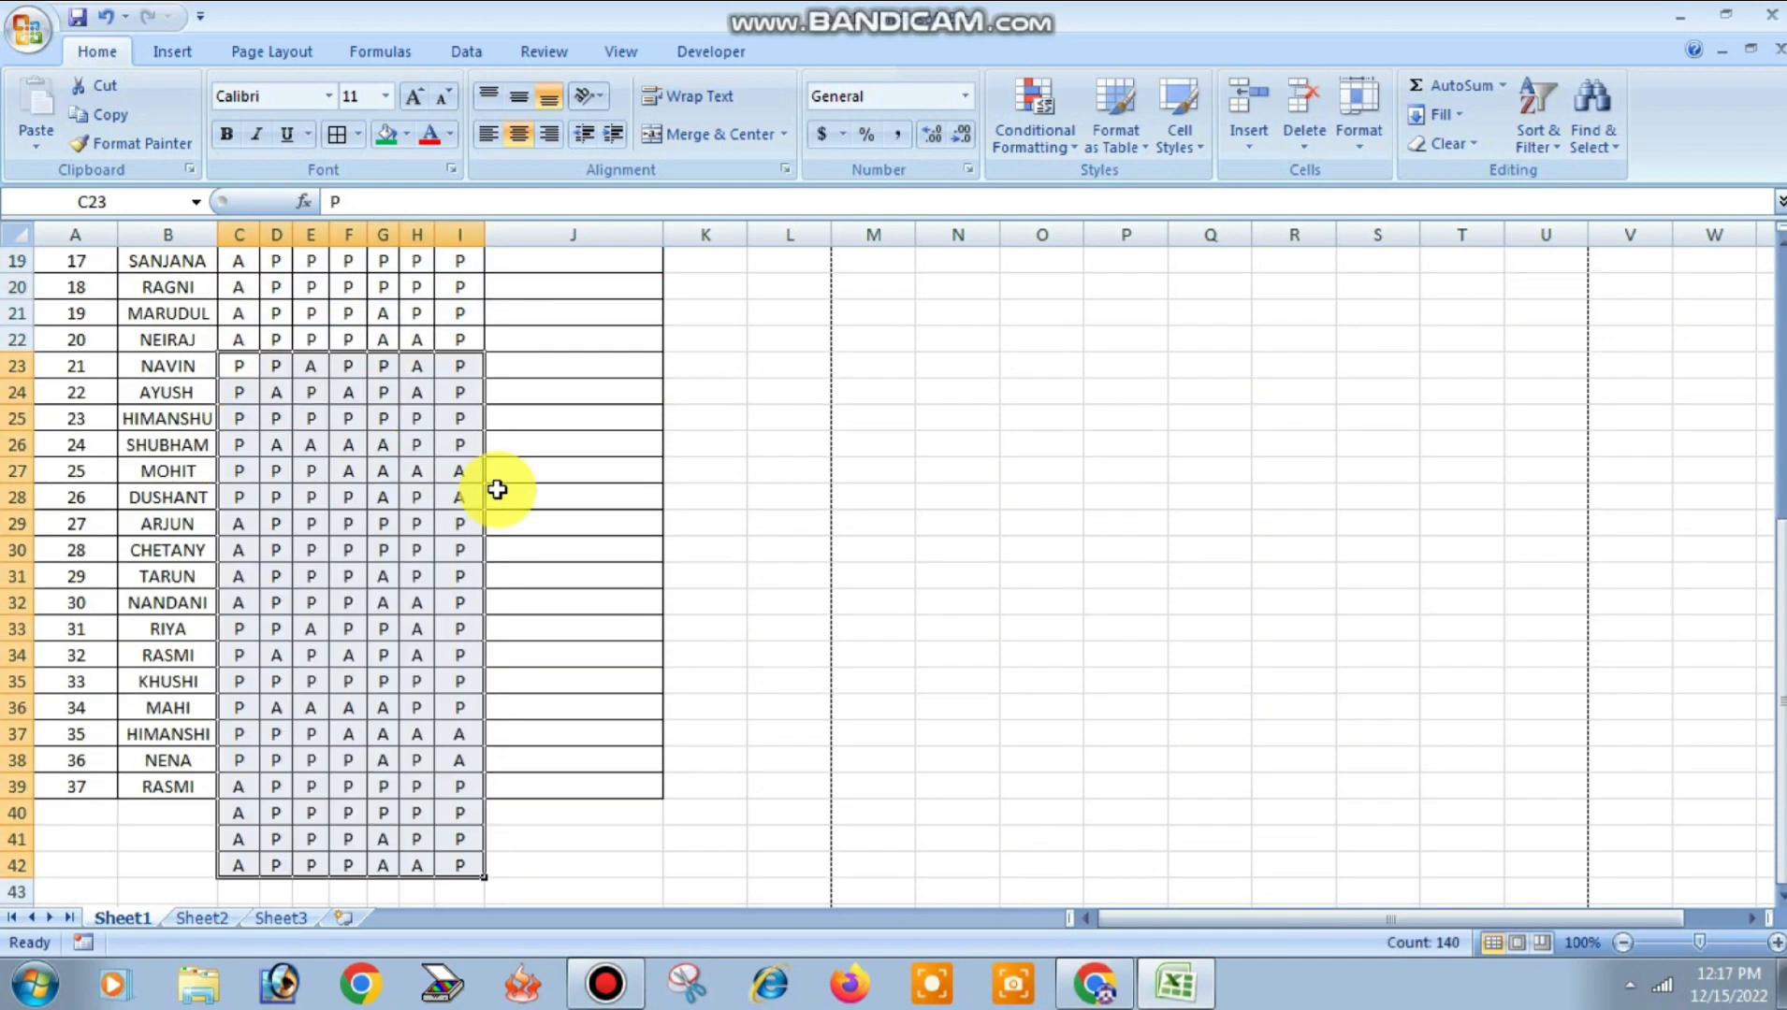
Step: Clear the surplus attendance marks below the last staff member in C40:J43
{"action": "scroll", "coordinate": [526, 516], "scroll_direction": "down", "scroll_amount": 2}
{"action": "left_click", "coordinate": [467, 738]}
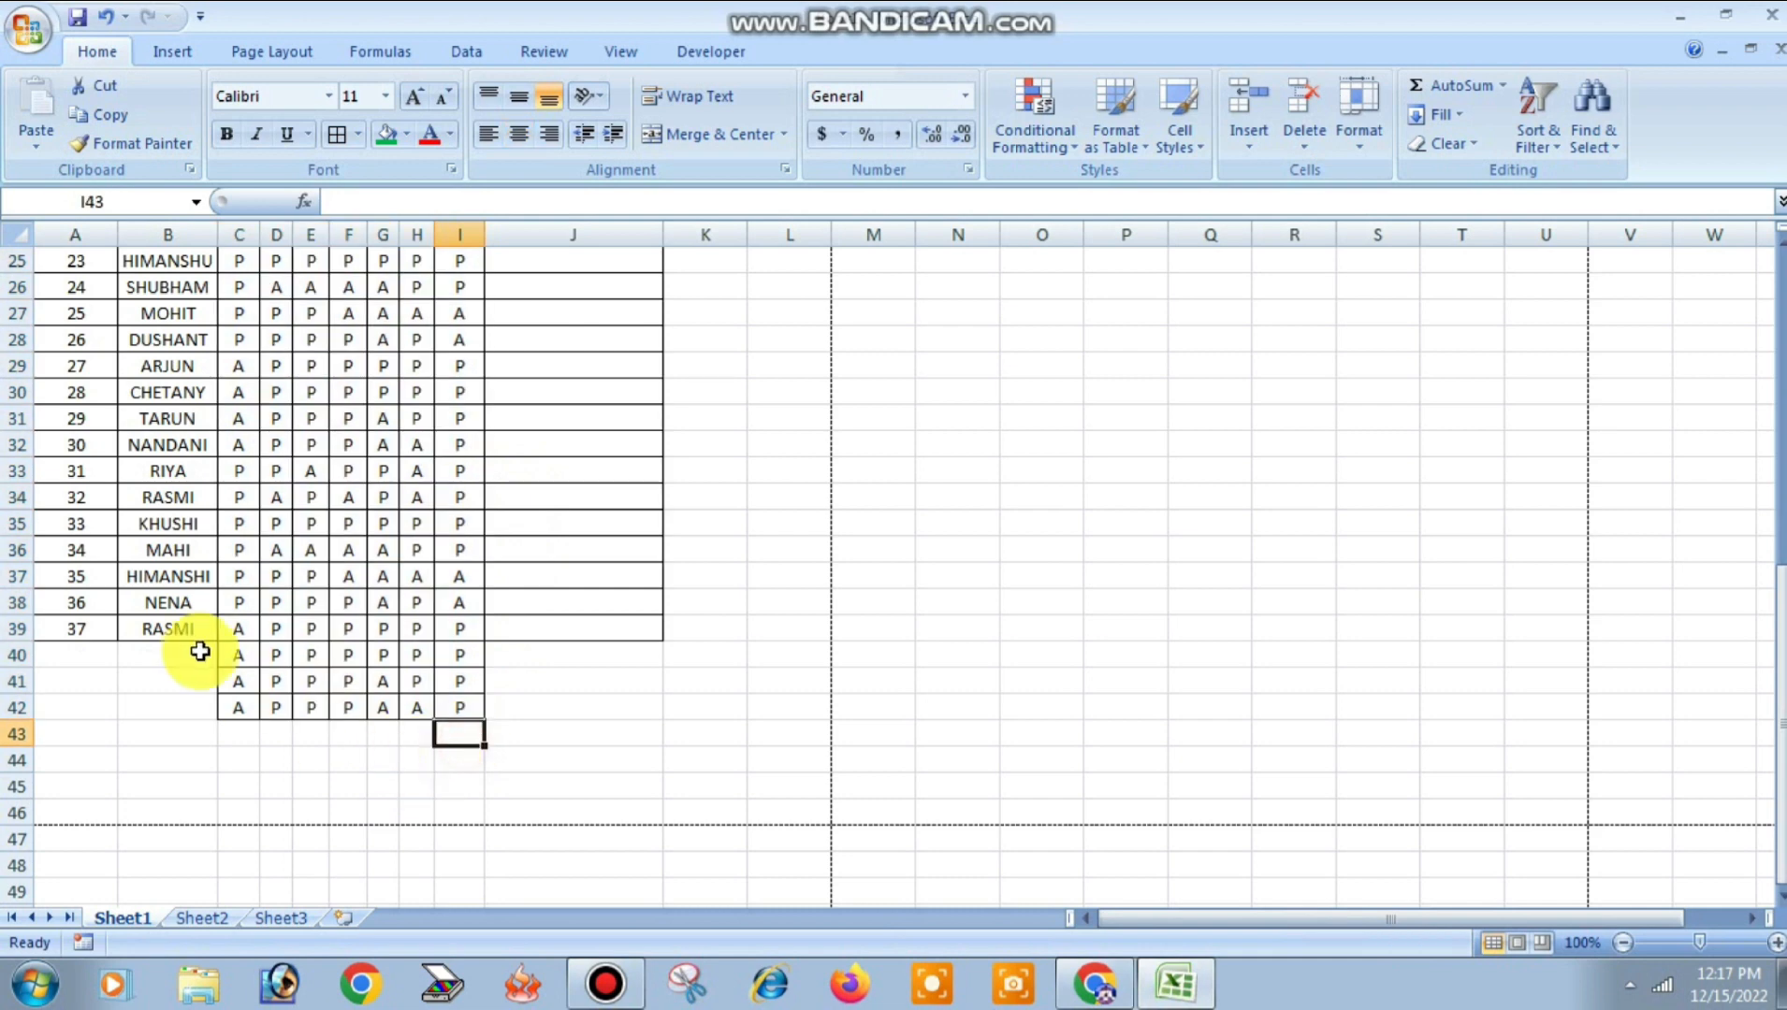
{"action": "left_click_drag", "start_coordinate": [231, 659], "coordinate": [499, 742]}
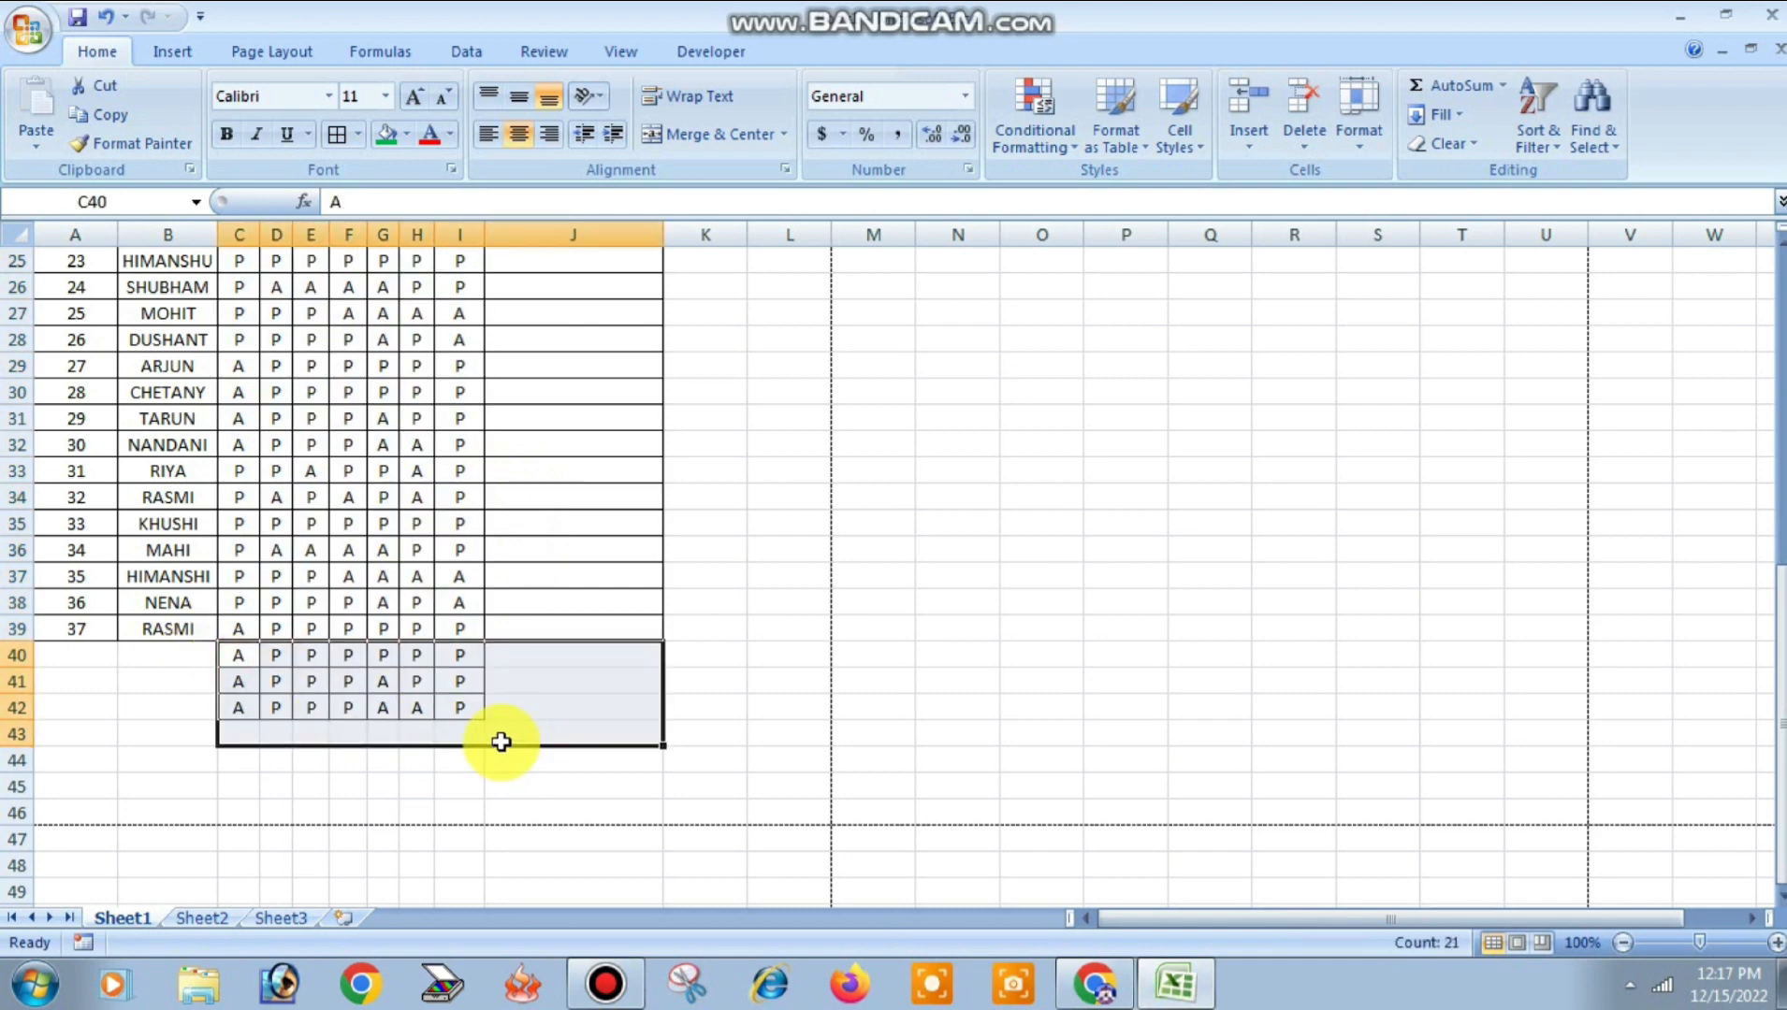
{"action": "key", "text": "Delete"}
{"action": "left_click", "coordinate": [470, 786]}
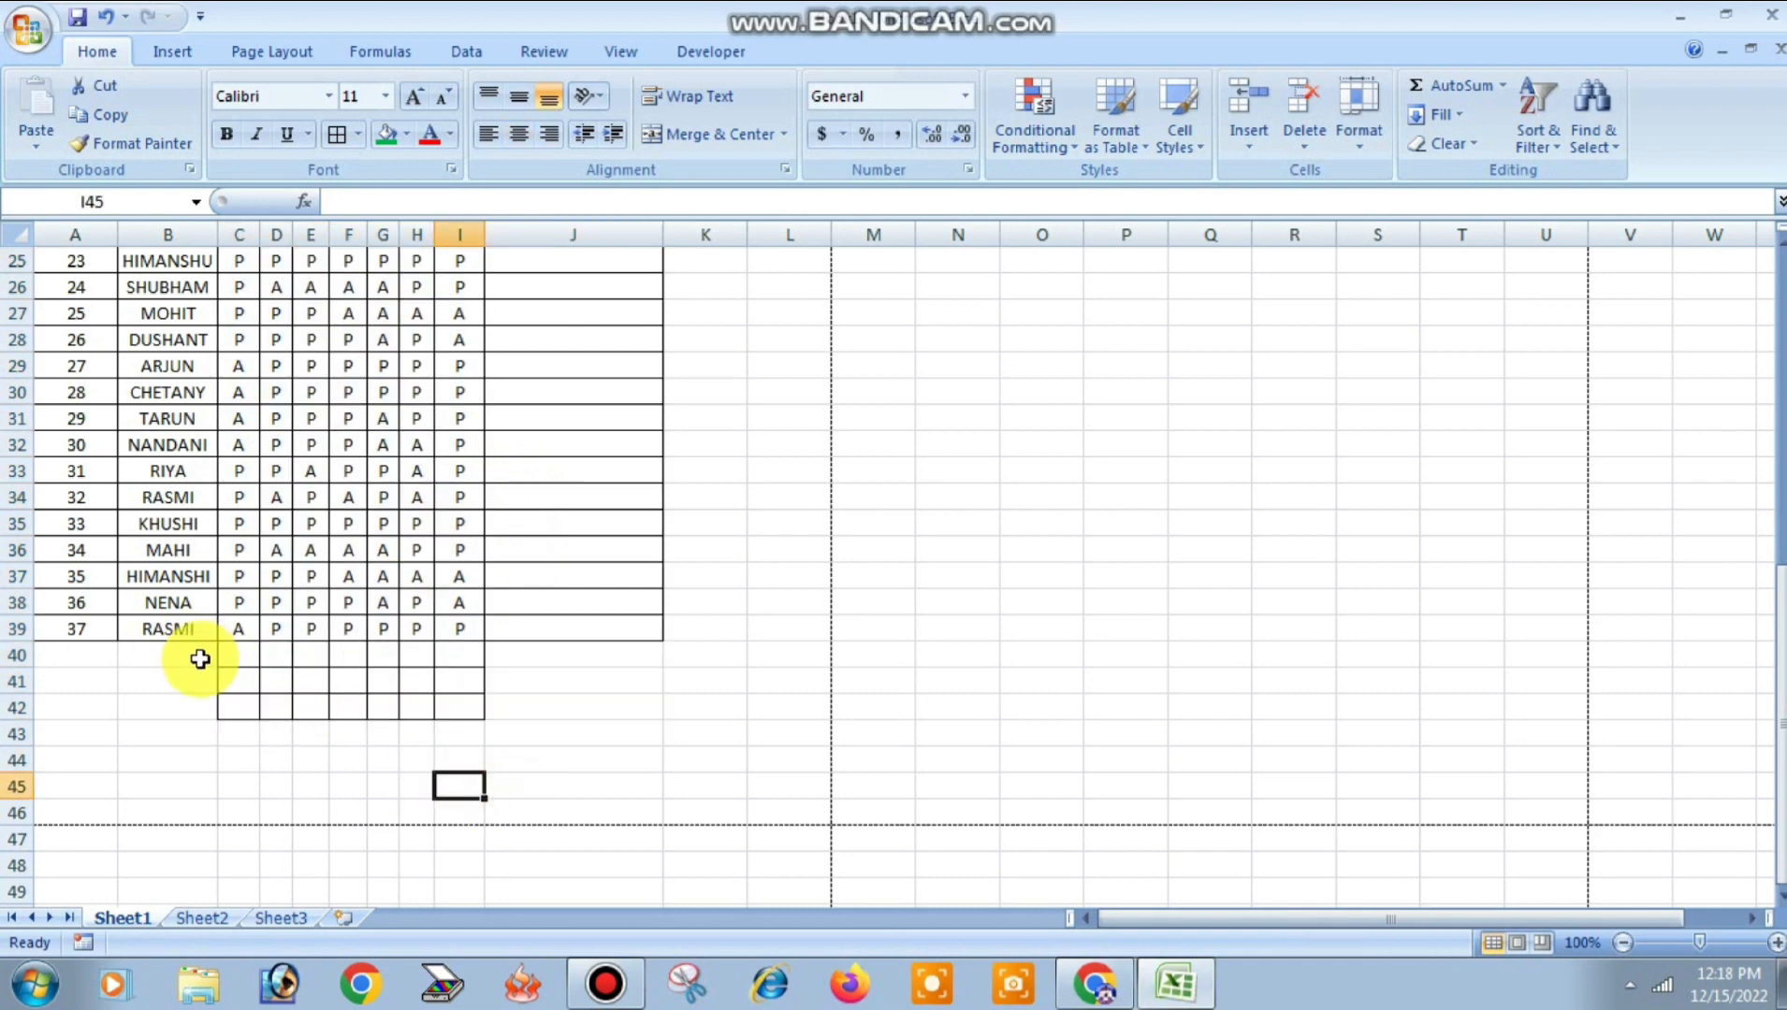
Step: Remove the cell borders from the empty range B40:J43 below the table
{"action": "left_click_drag", "start_coordinate": [200, 660], "coordinate": [566, 737]}
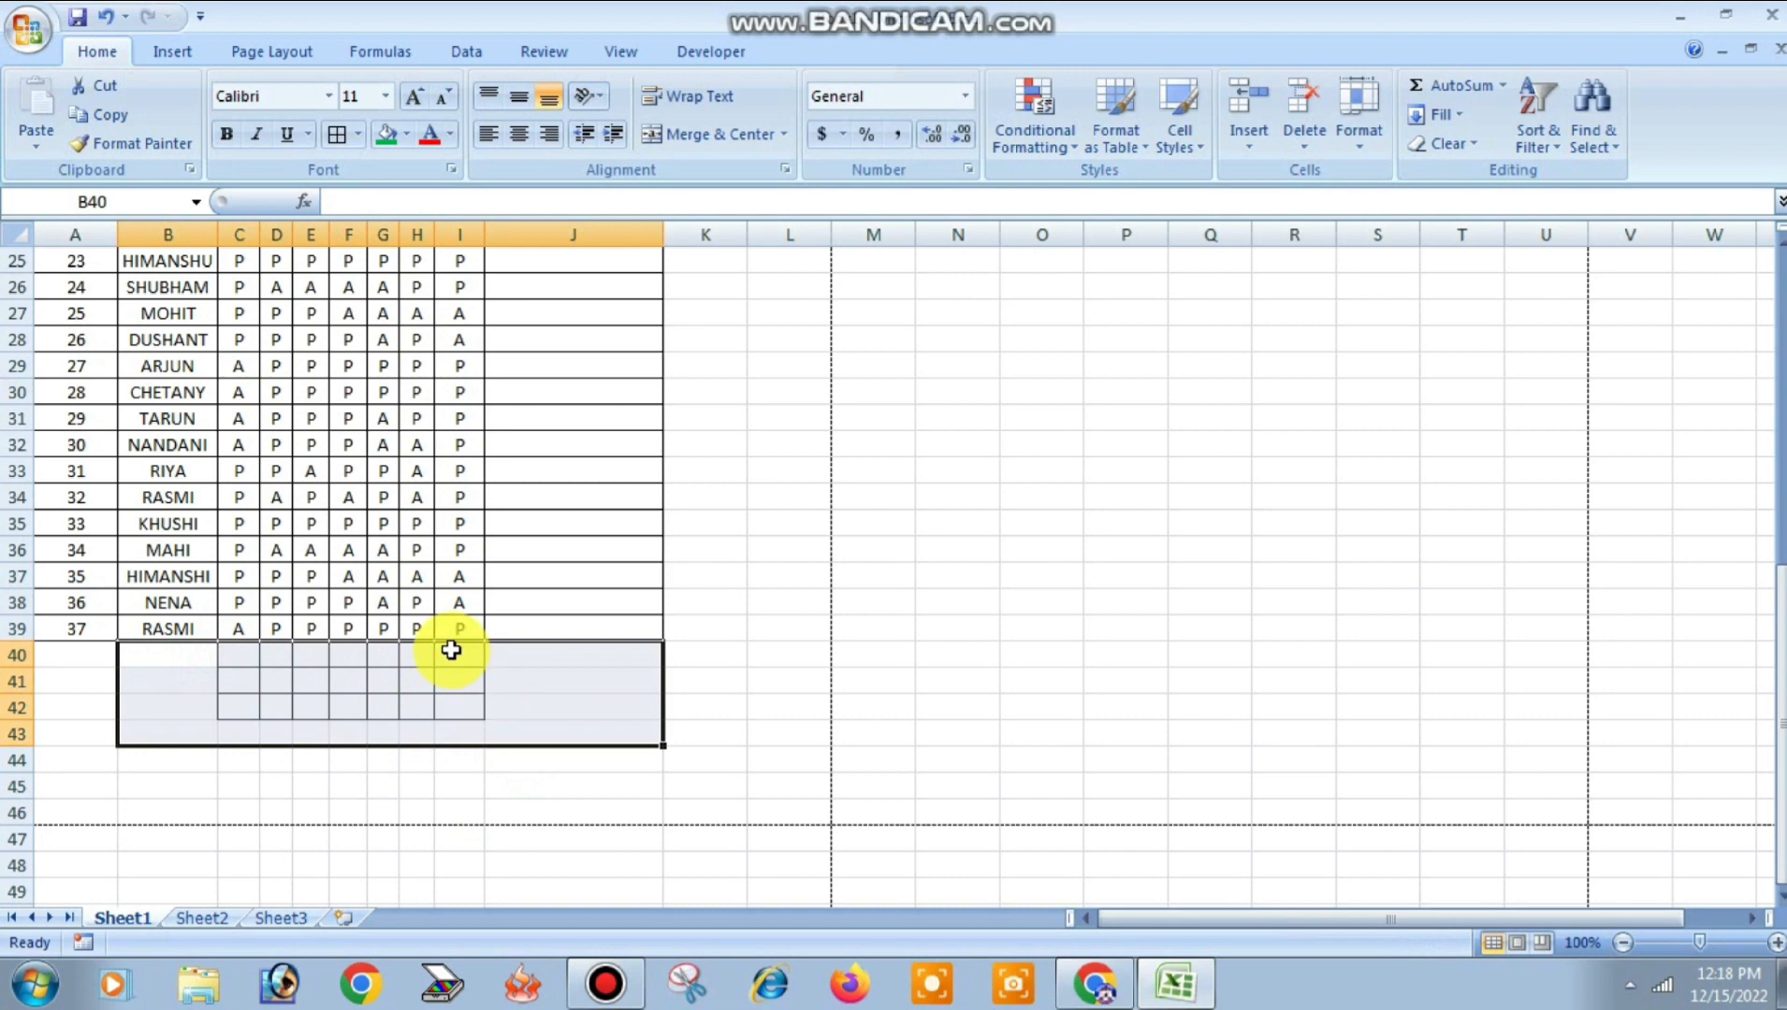
{"action": "left_click", "coordinate": [358, 138]}
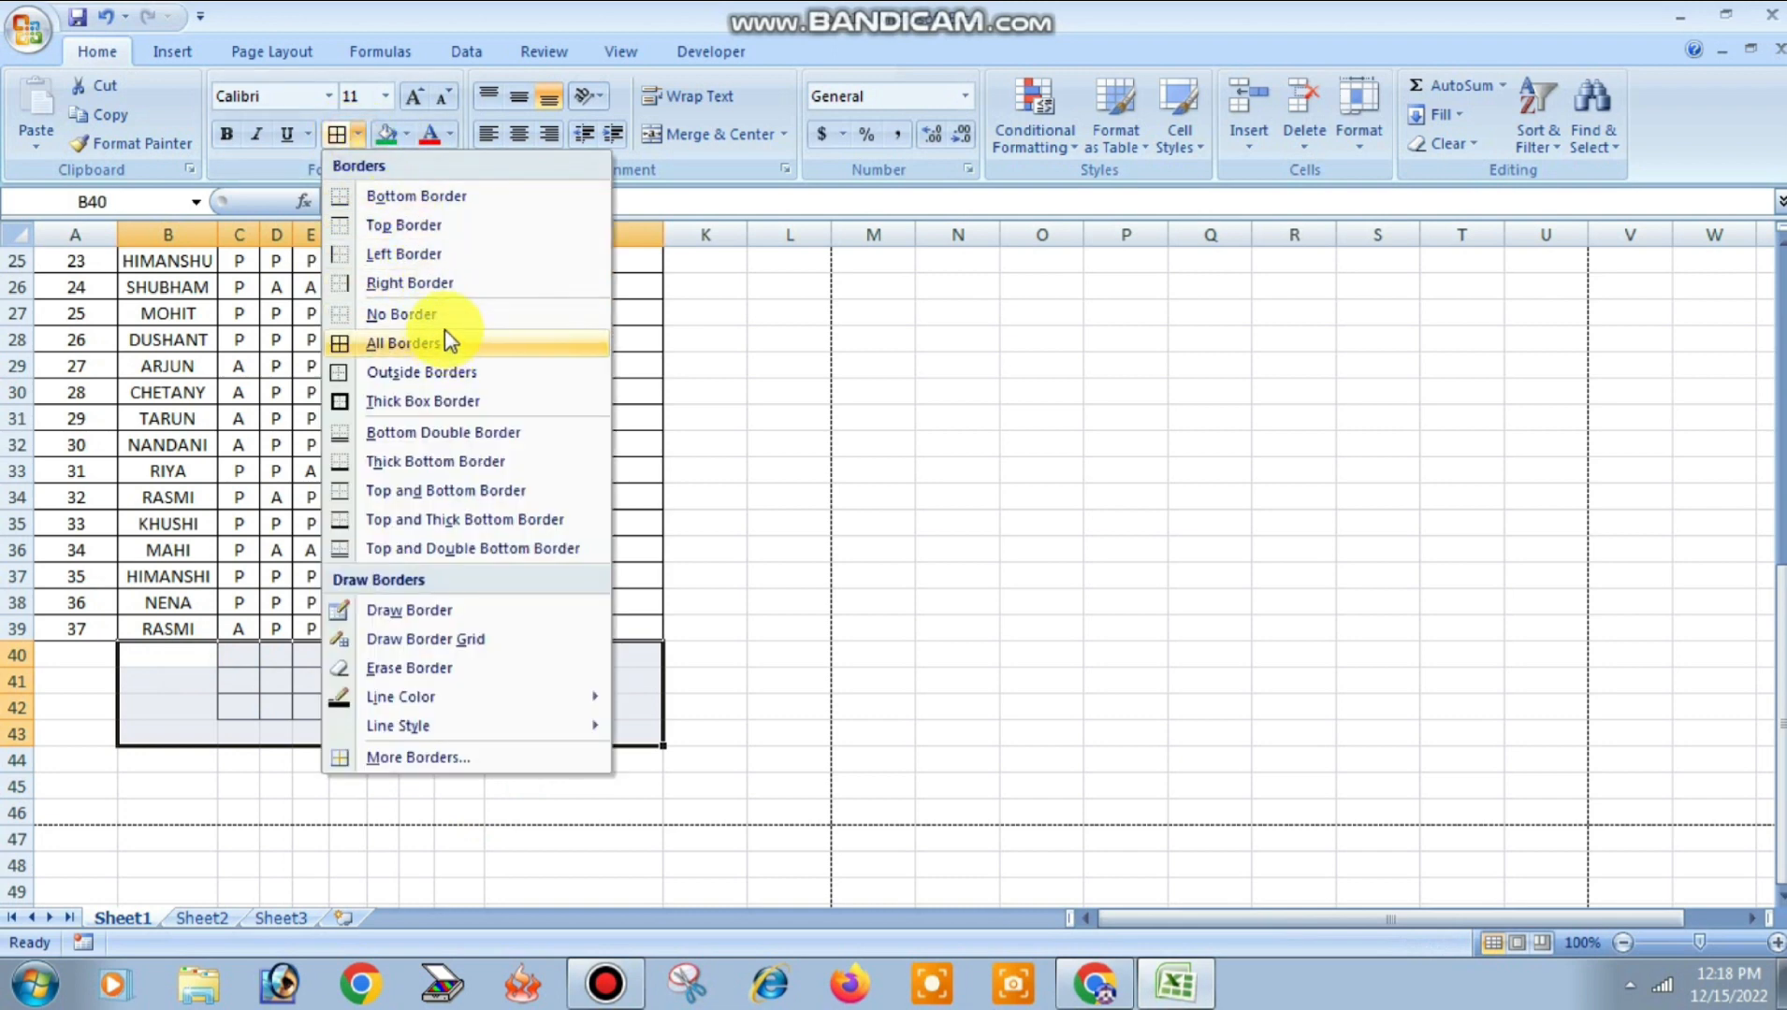
{"action": "left_click", "coordinate": [402, 313]}
{"action": "left_click", "coordinate": [730, 601]}
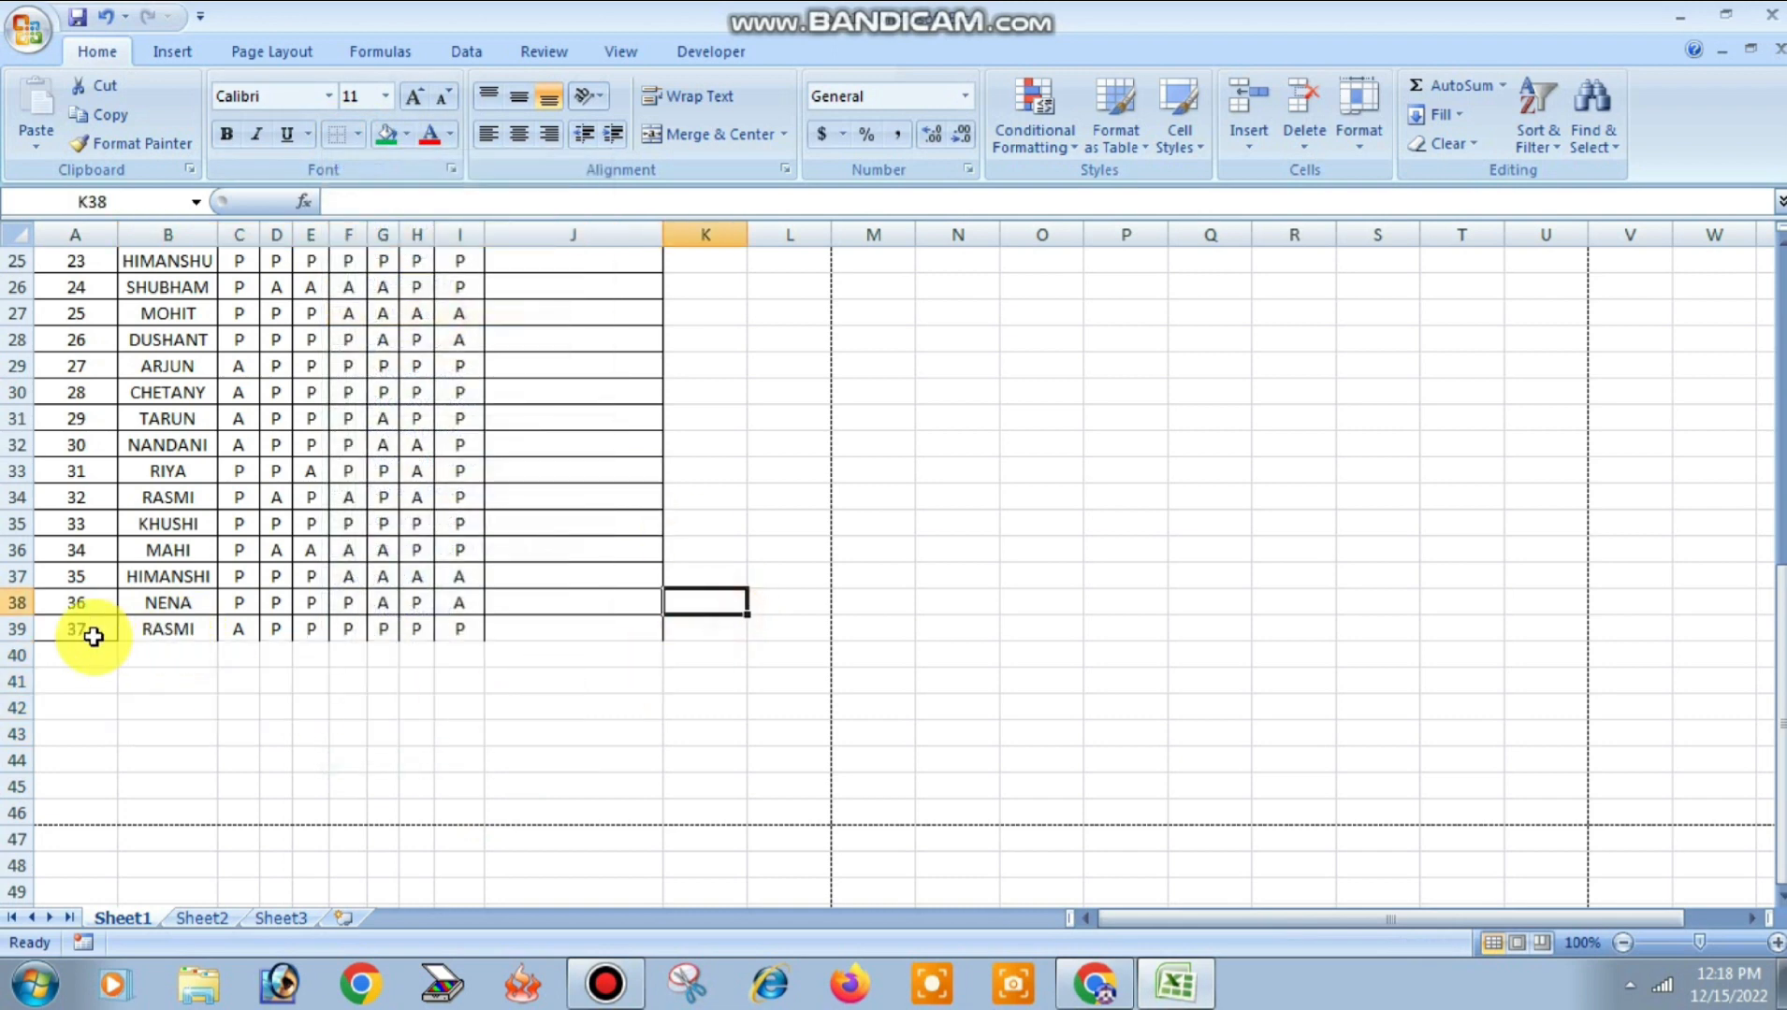
Step: Apply all borders to the last staff row, A39:J39
{"action": "left_click_drag", "start_coordinate": [94, 636], "coordinate": [547, 631]}
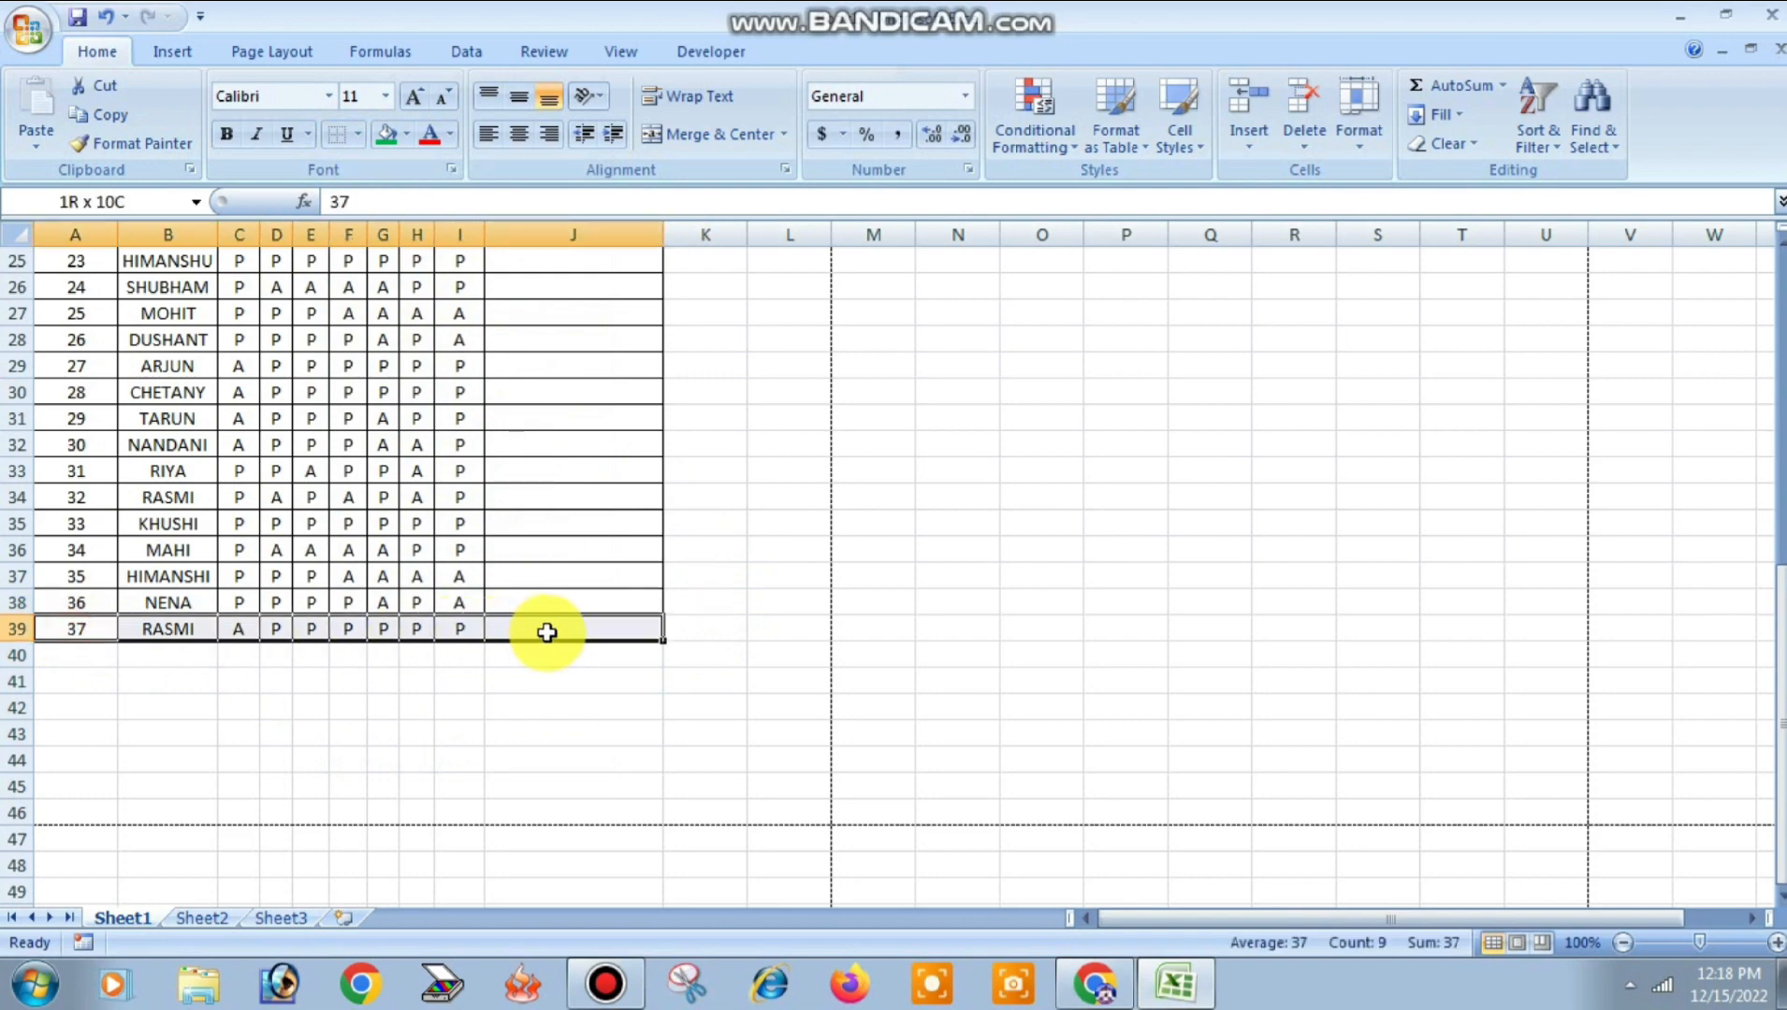
{"action": "left_click", "coordinate": [356, 140]}
{"action": "left_click", "coordinate": [414, 343]}
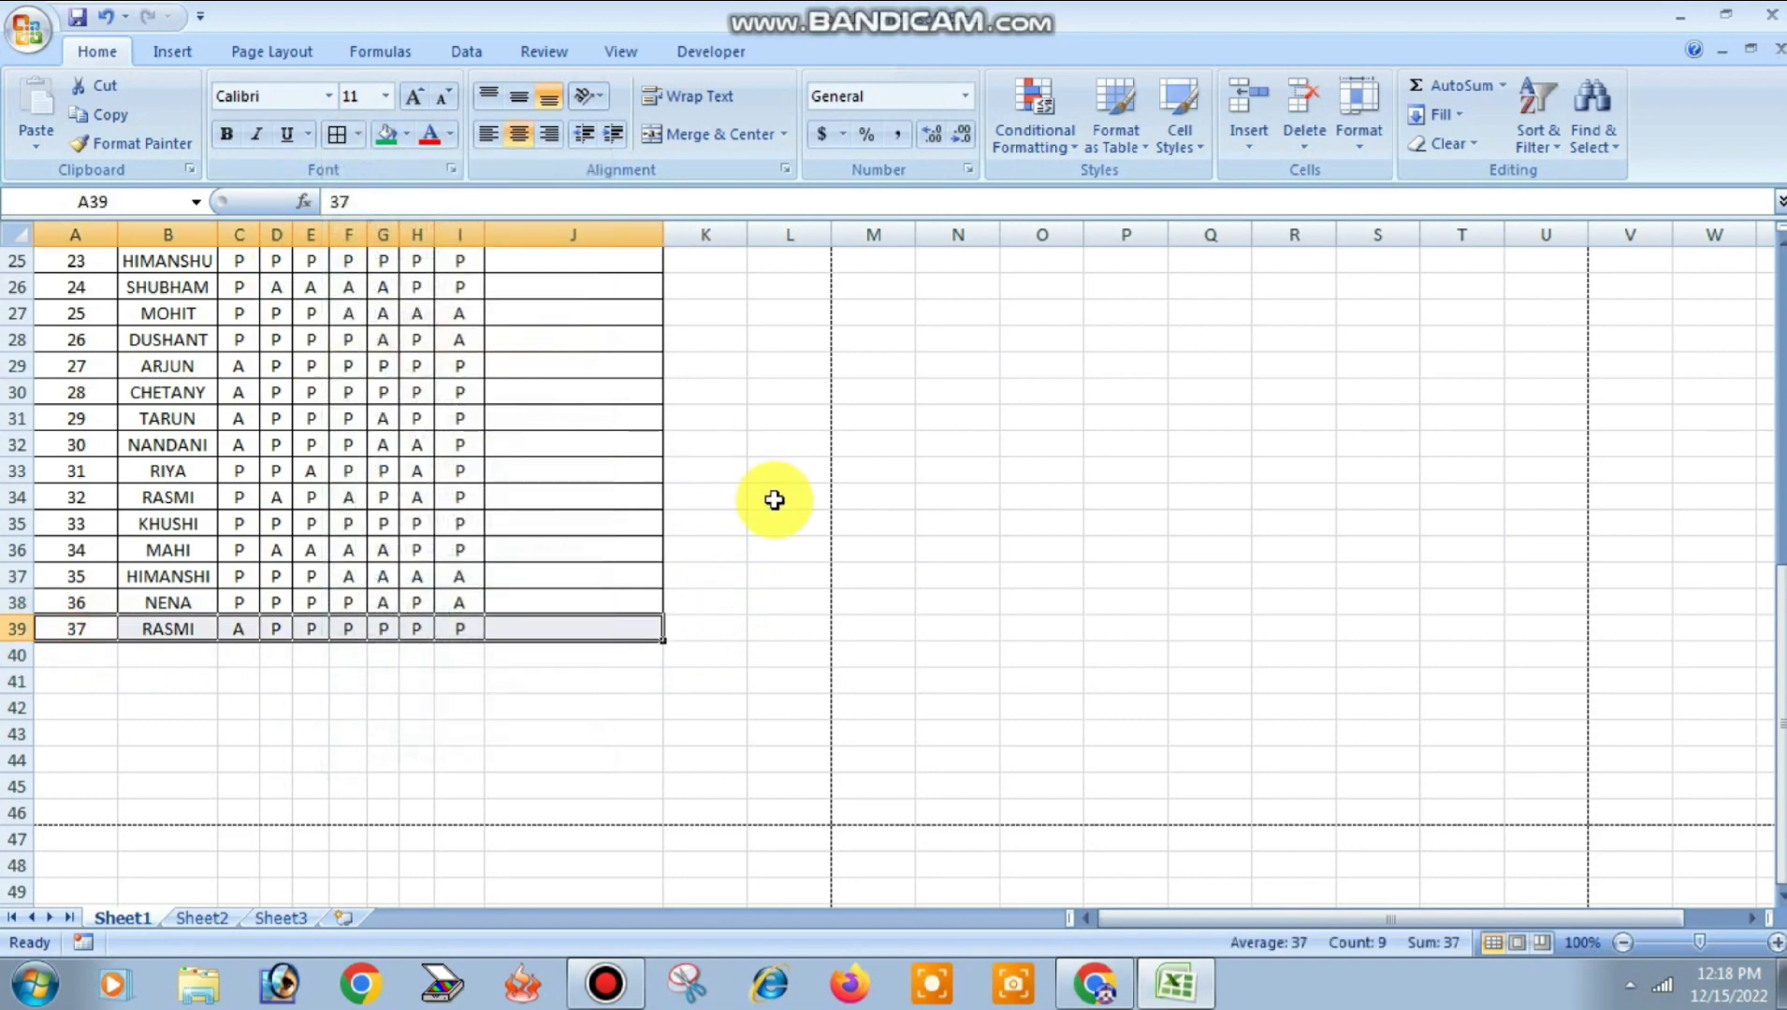
{"action": "left_click", "coordinate": [774, 500]}
Step: Enter the total attendance of the first two staff members as 5 in J3 and 4 in J4
{"action": "scroll", "coordinate": [721, 603], "scroll_direction": "up", "scroll_amount": 8}
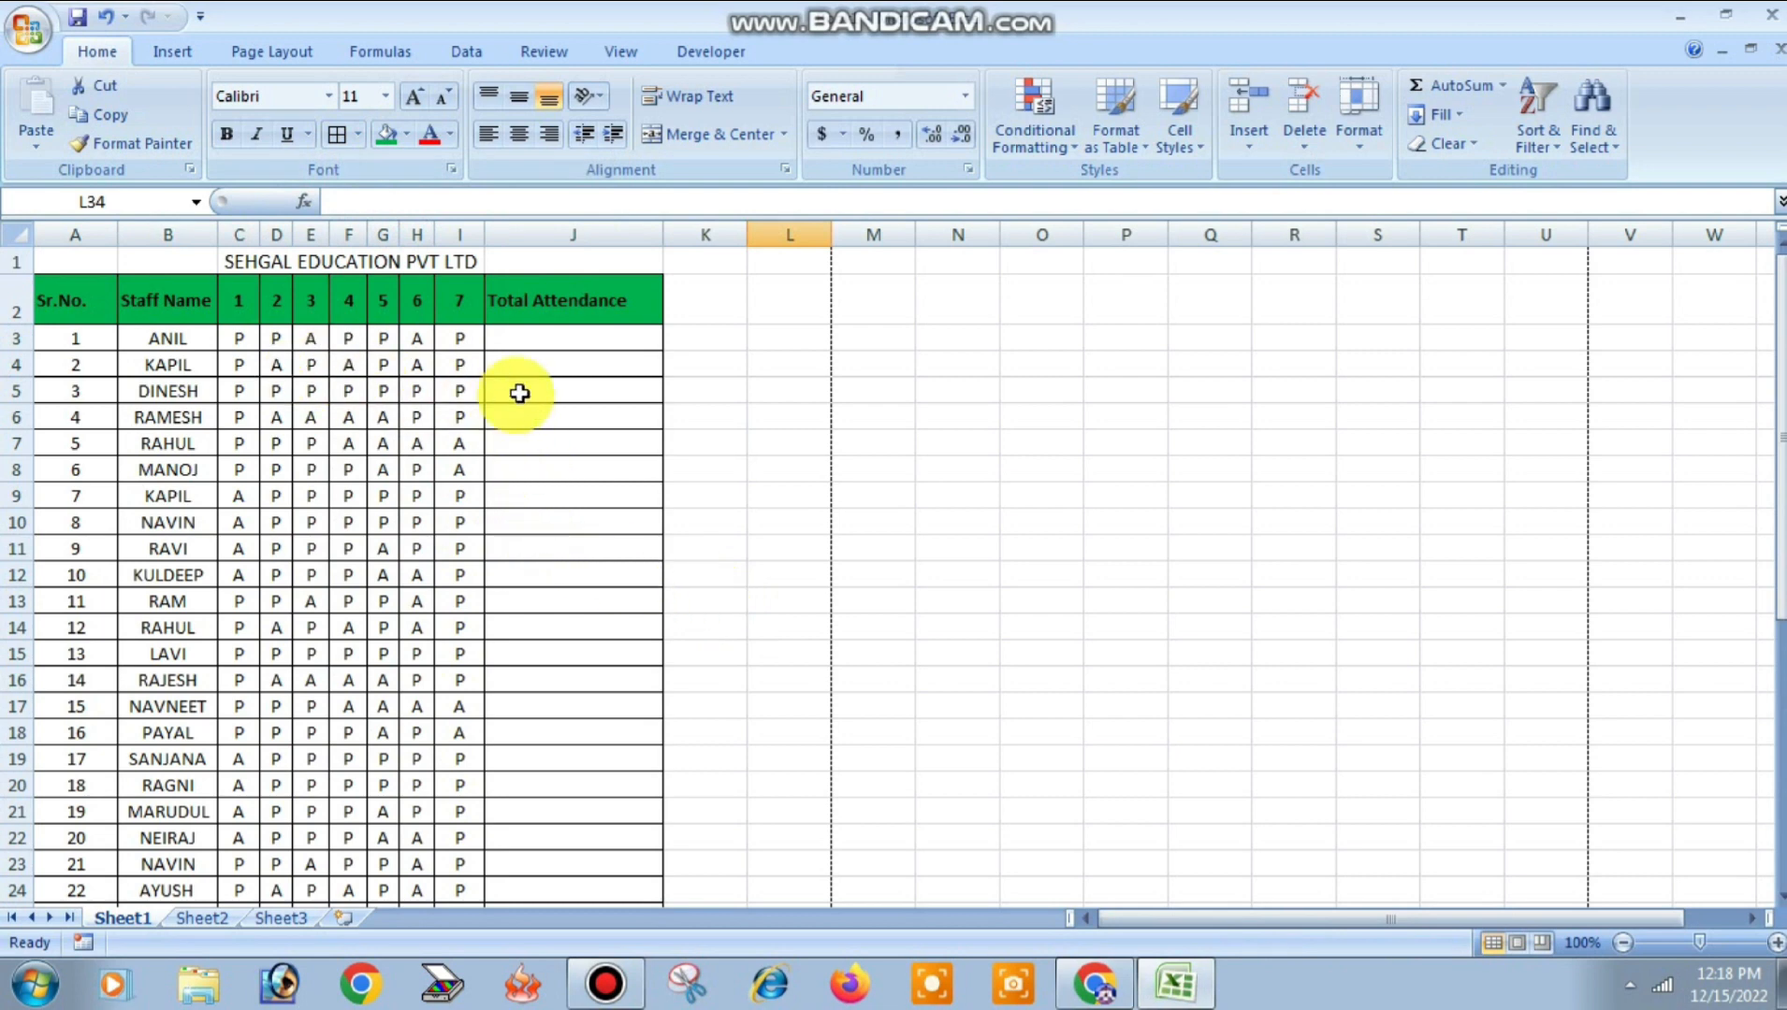
{"action": "left_click", "coordinate": [549, 345]}
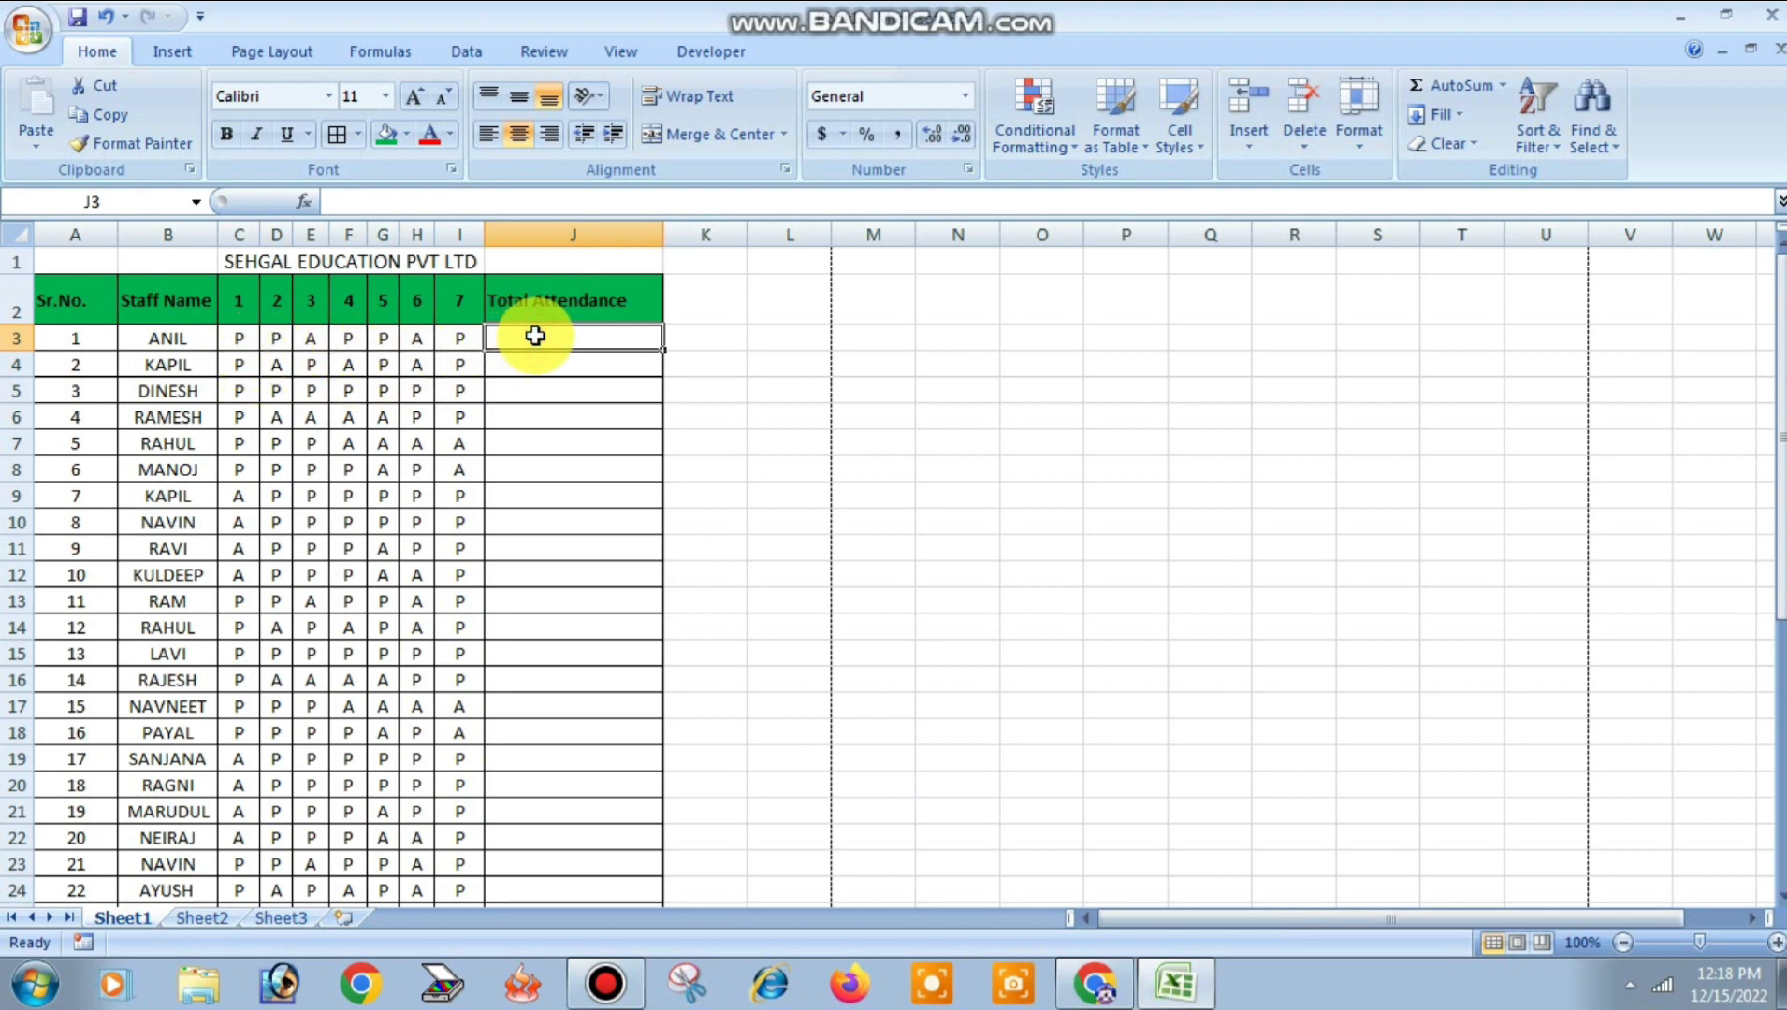
{"action": "type", "text": "5"}
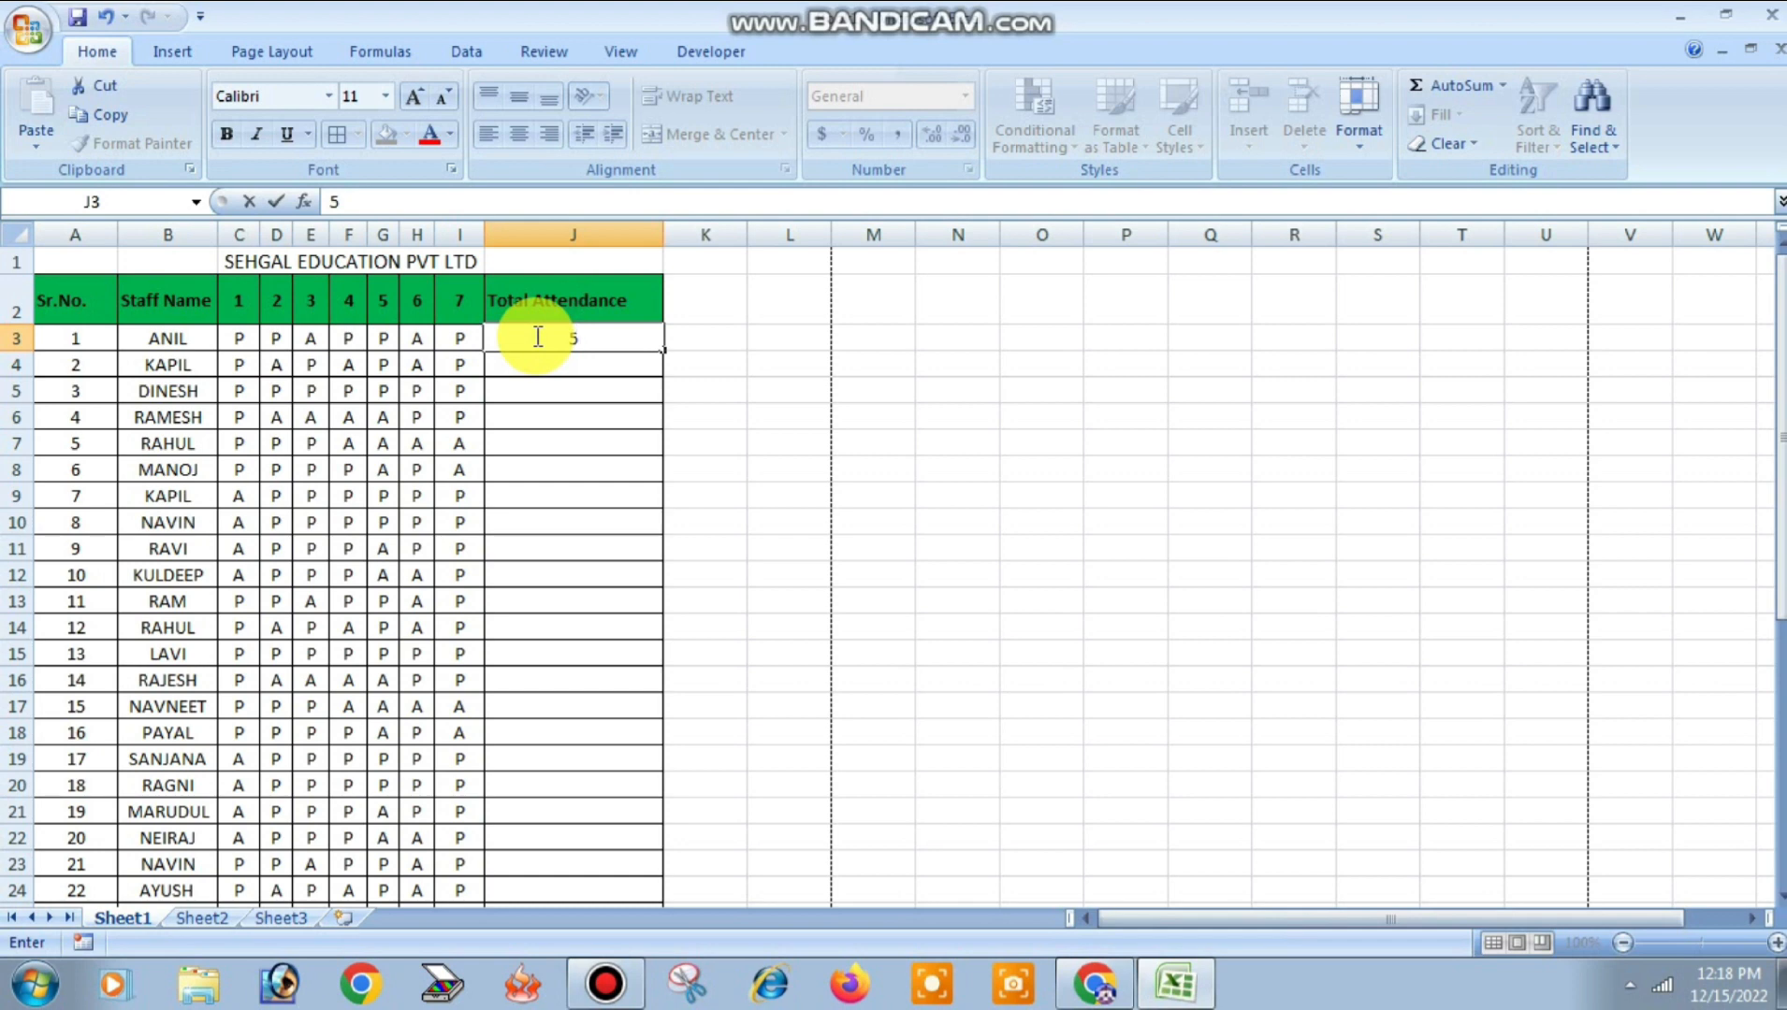
{"action": "key", "text": "Return"}
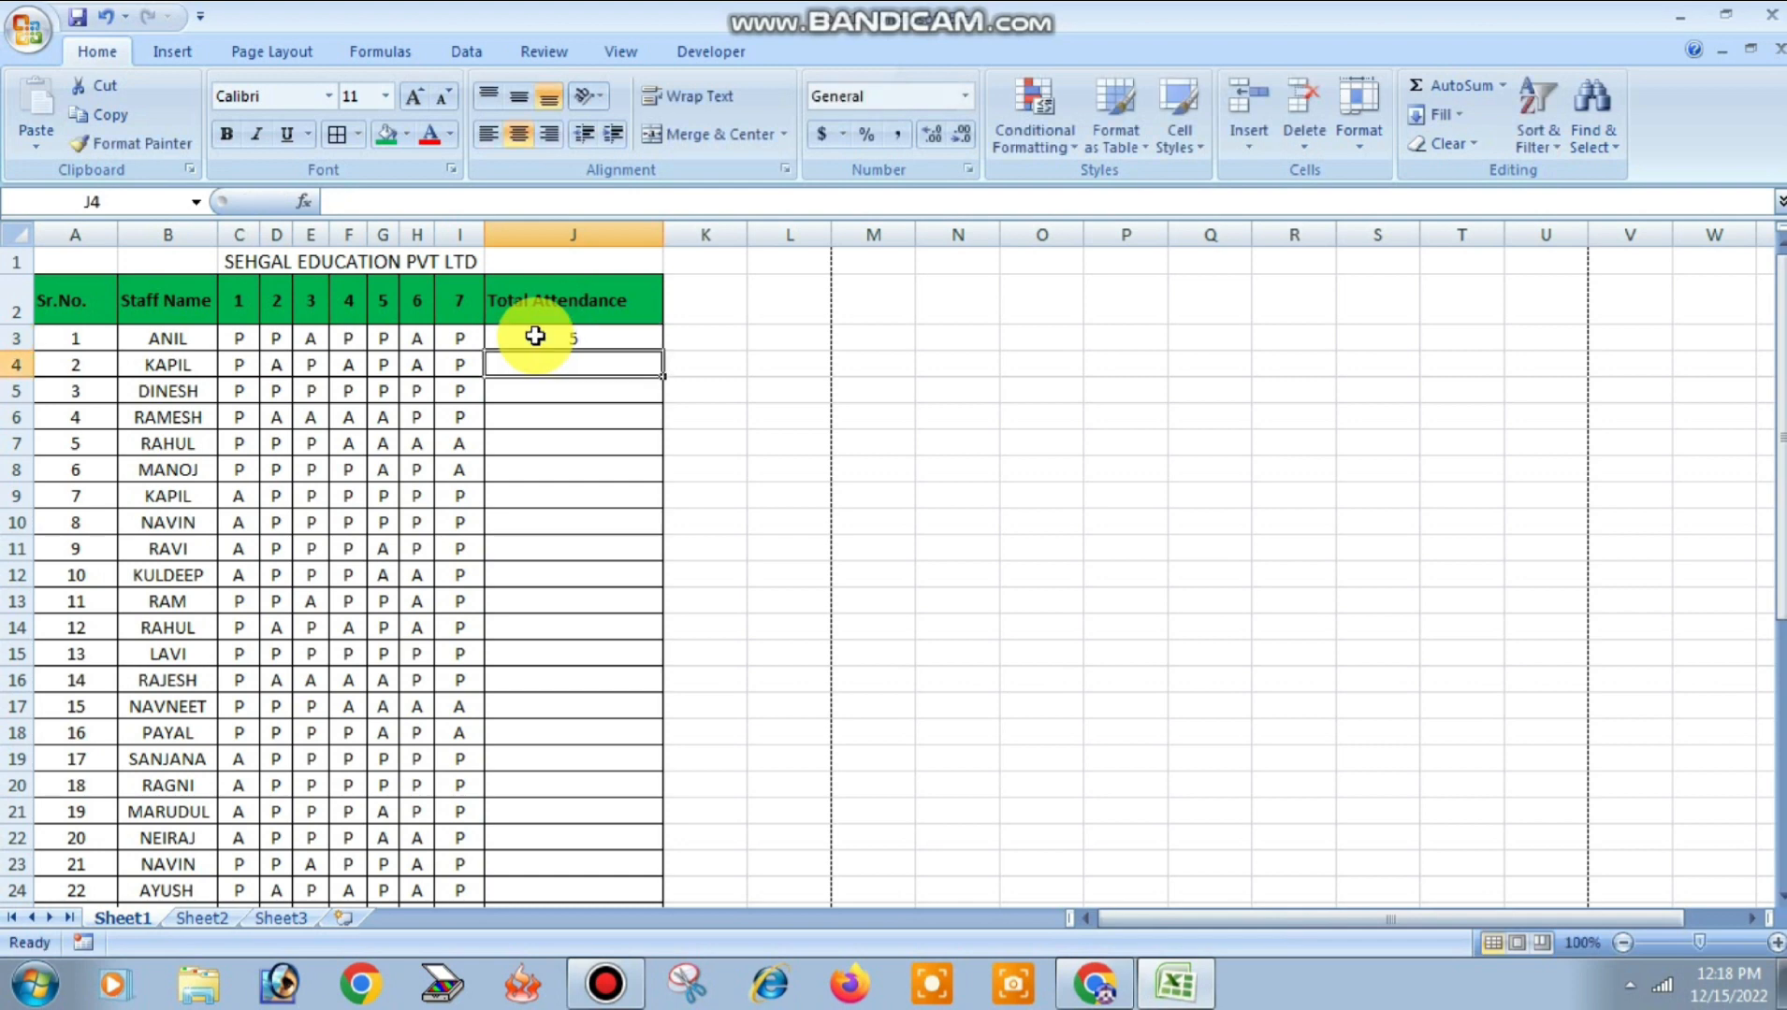
{"action": "type", "text": "4"}
{"action": "key", "text": "Return"}
{"action": "scroll", "coordinate": [546, 426], "scroll_direction": "down", "scroll_amount": 3}
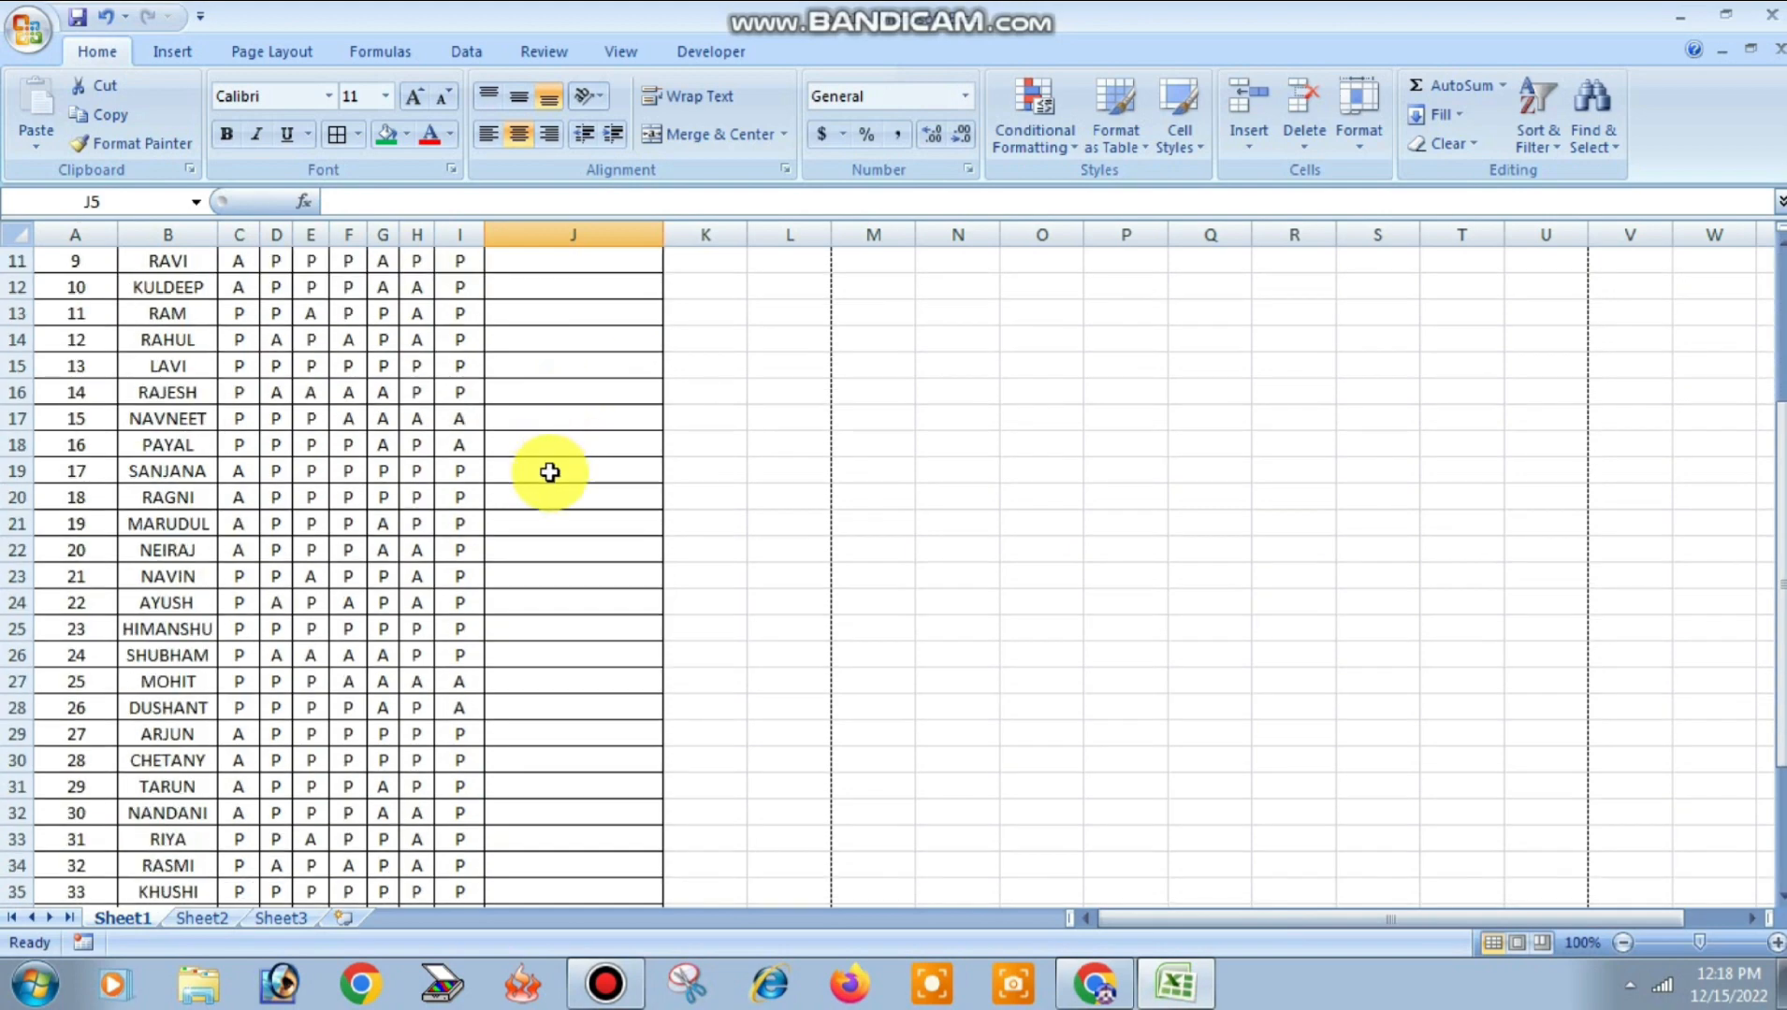
{"action": "scroll", "coordinate": [549, 477], "scroll_direction": "down", "scroll_amount": 6}
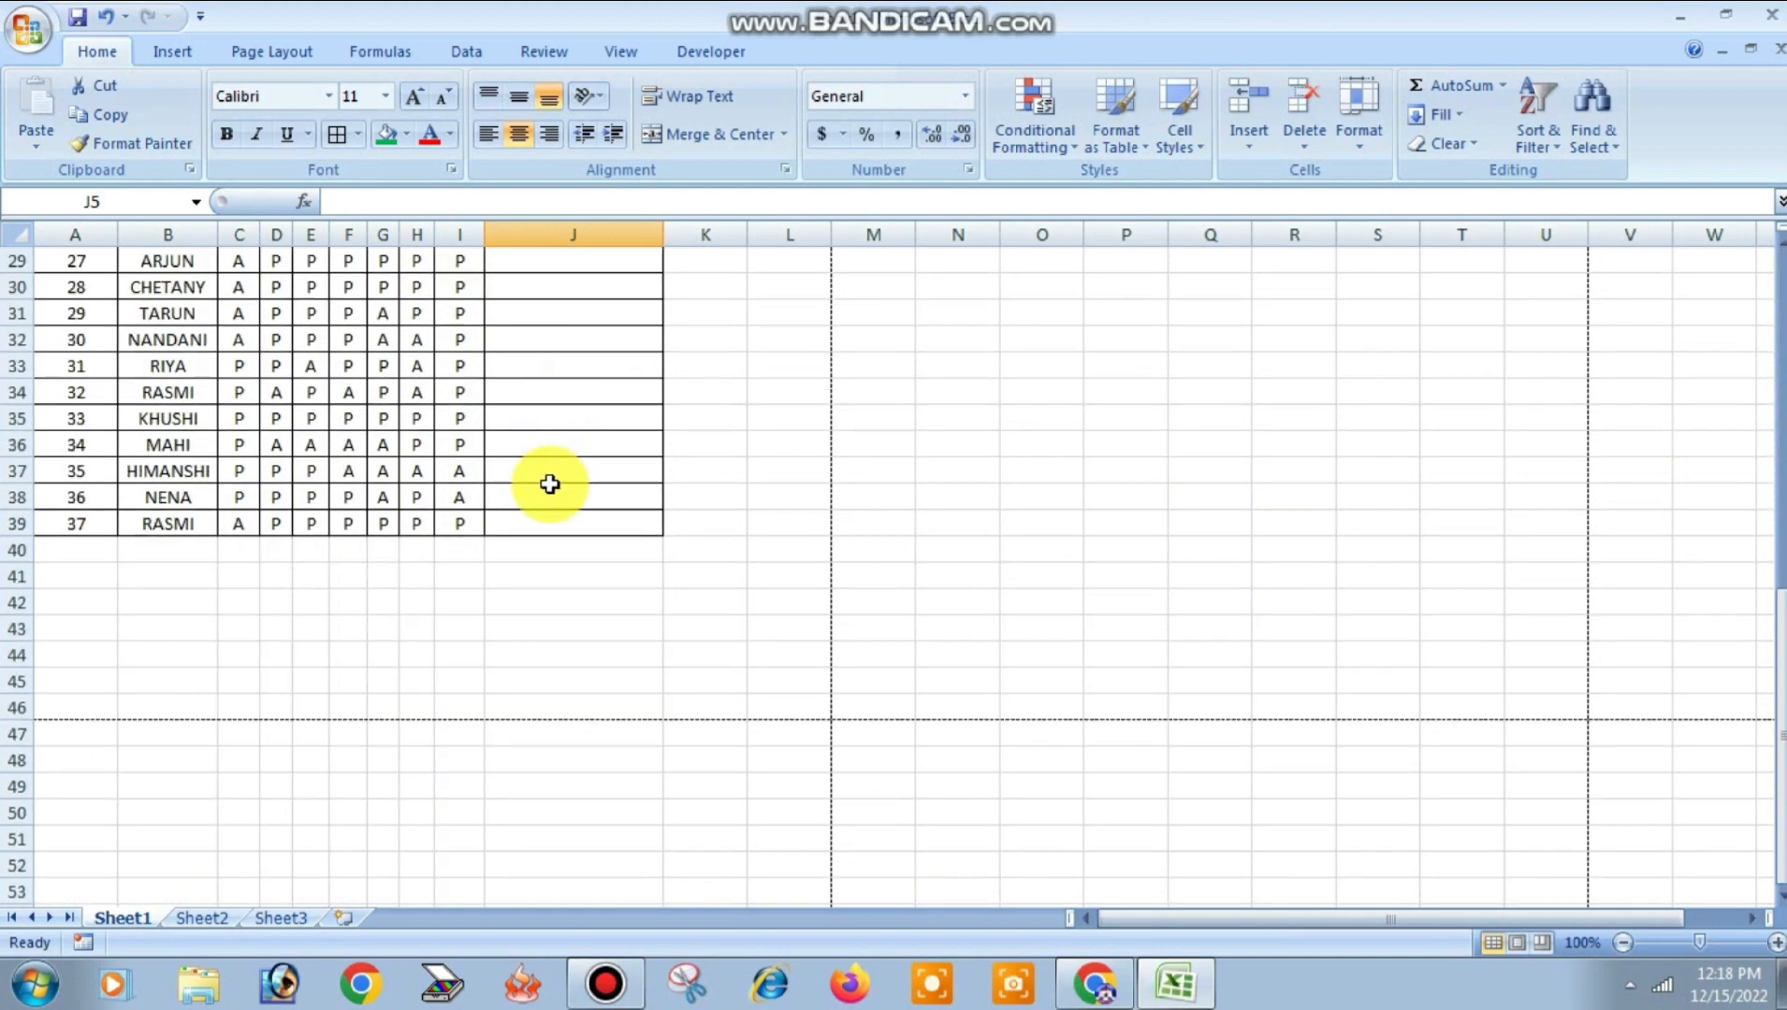
Step: Enter 7 in J5 as the total attendance of the third staff member
{"action": "scroll", "coordinate": [549, 483], "scroll_direction": "down", "scroll_amount": 2}
{"action": "scroll", "coordinate": [548, 484], "scroll_direction": "up", "scroll_amount": 10}
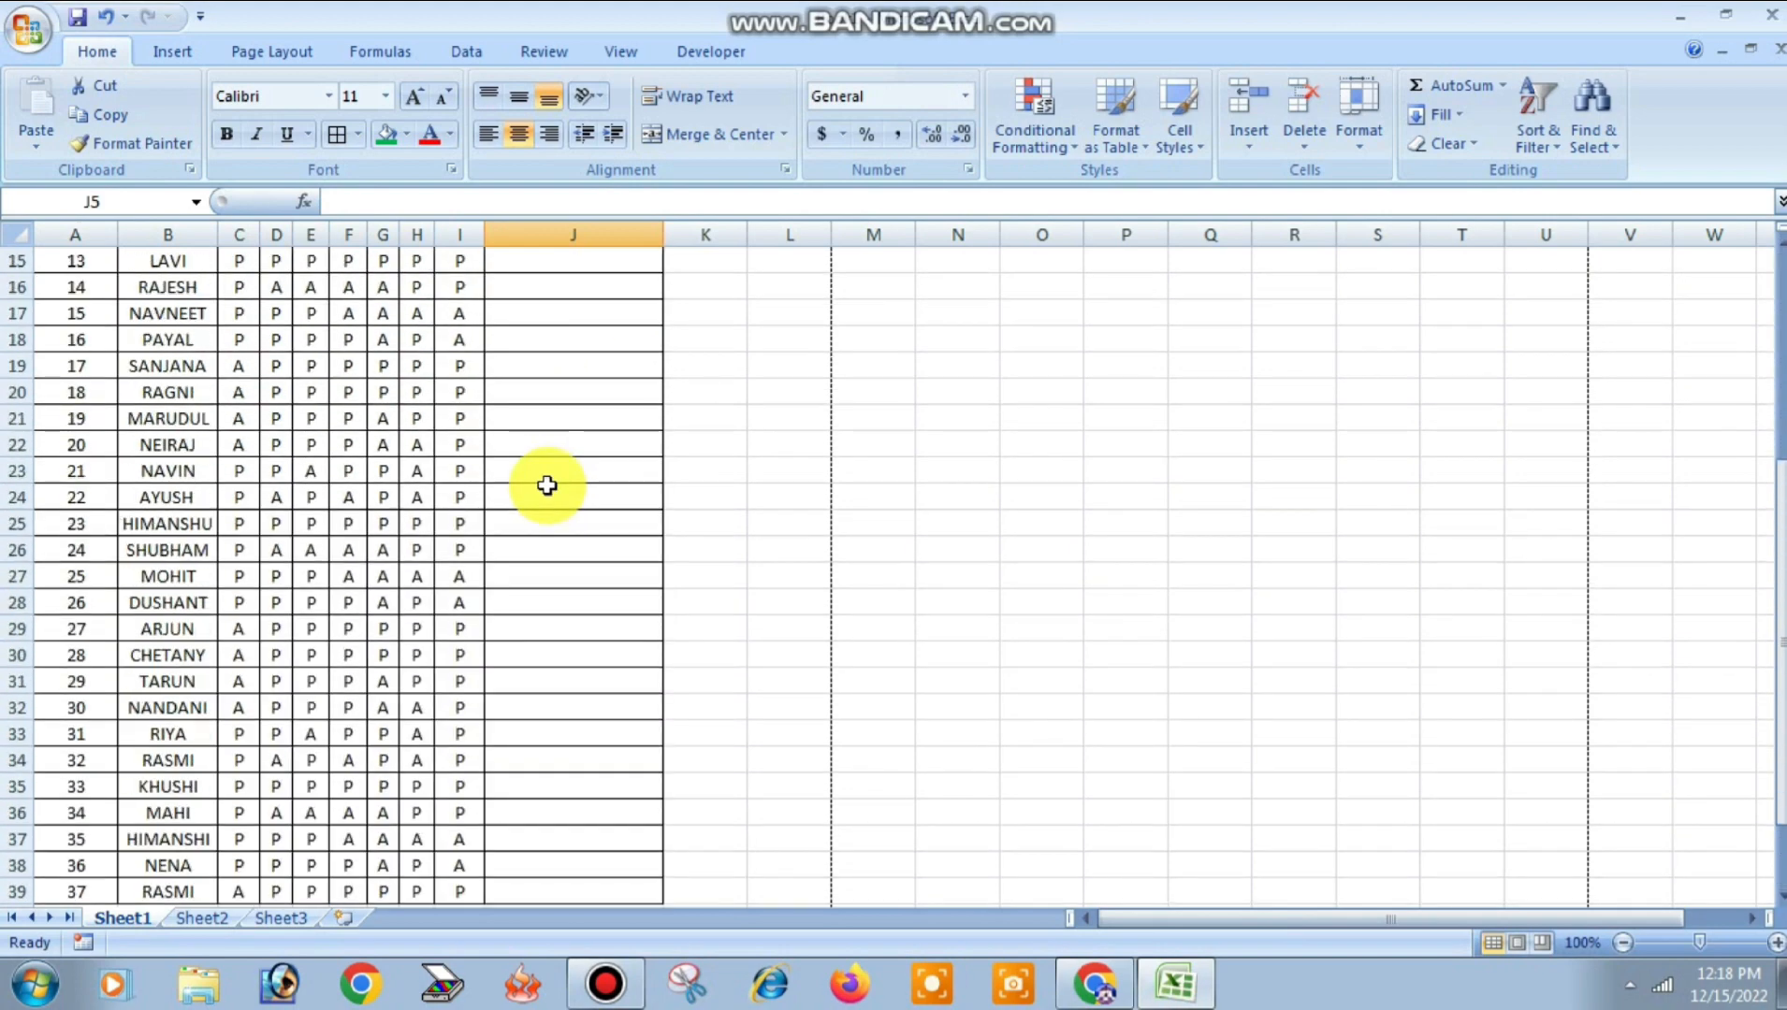
{"action": "scroll", "coordinate": [547, 485], "scroll_direction": "up", "scroll_amount": 2}
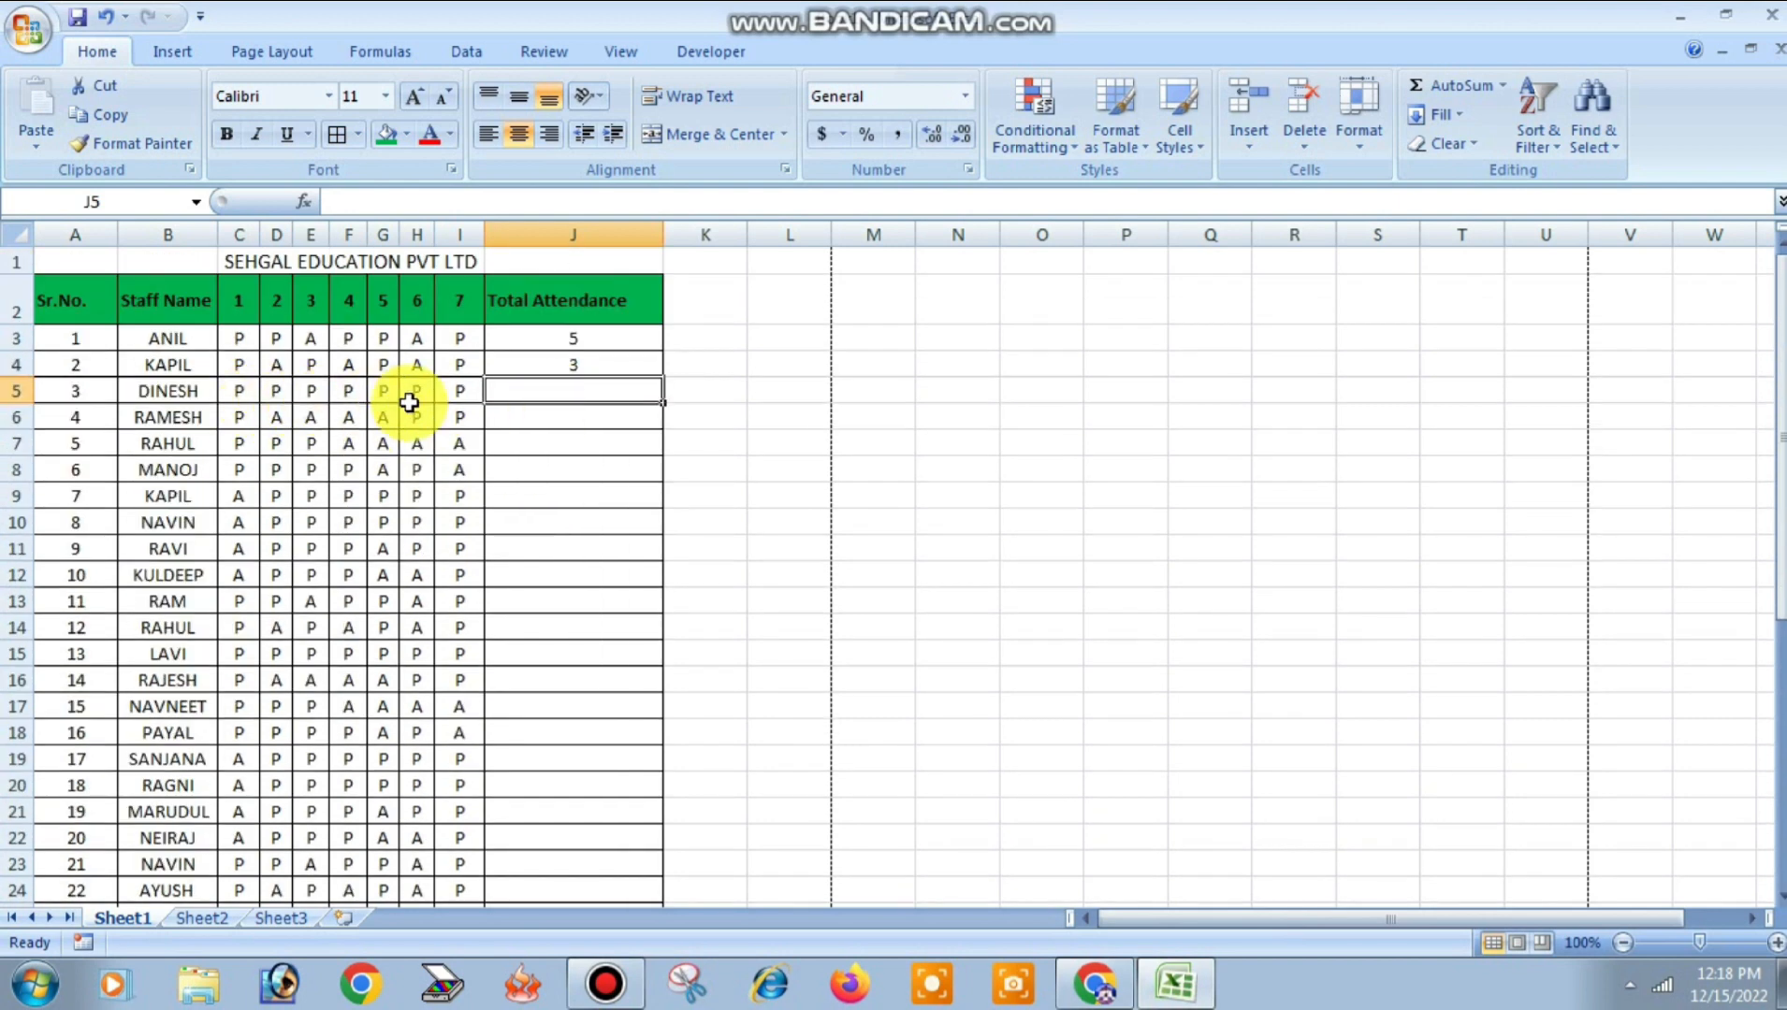
{"action": "type", "text": "7"}
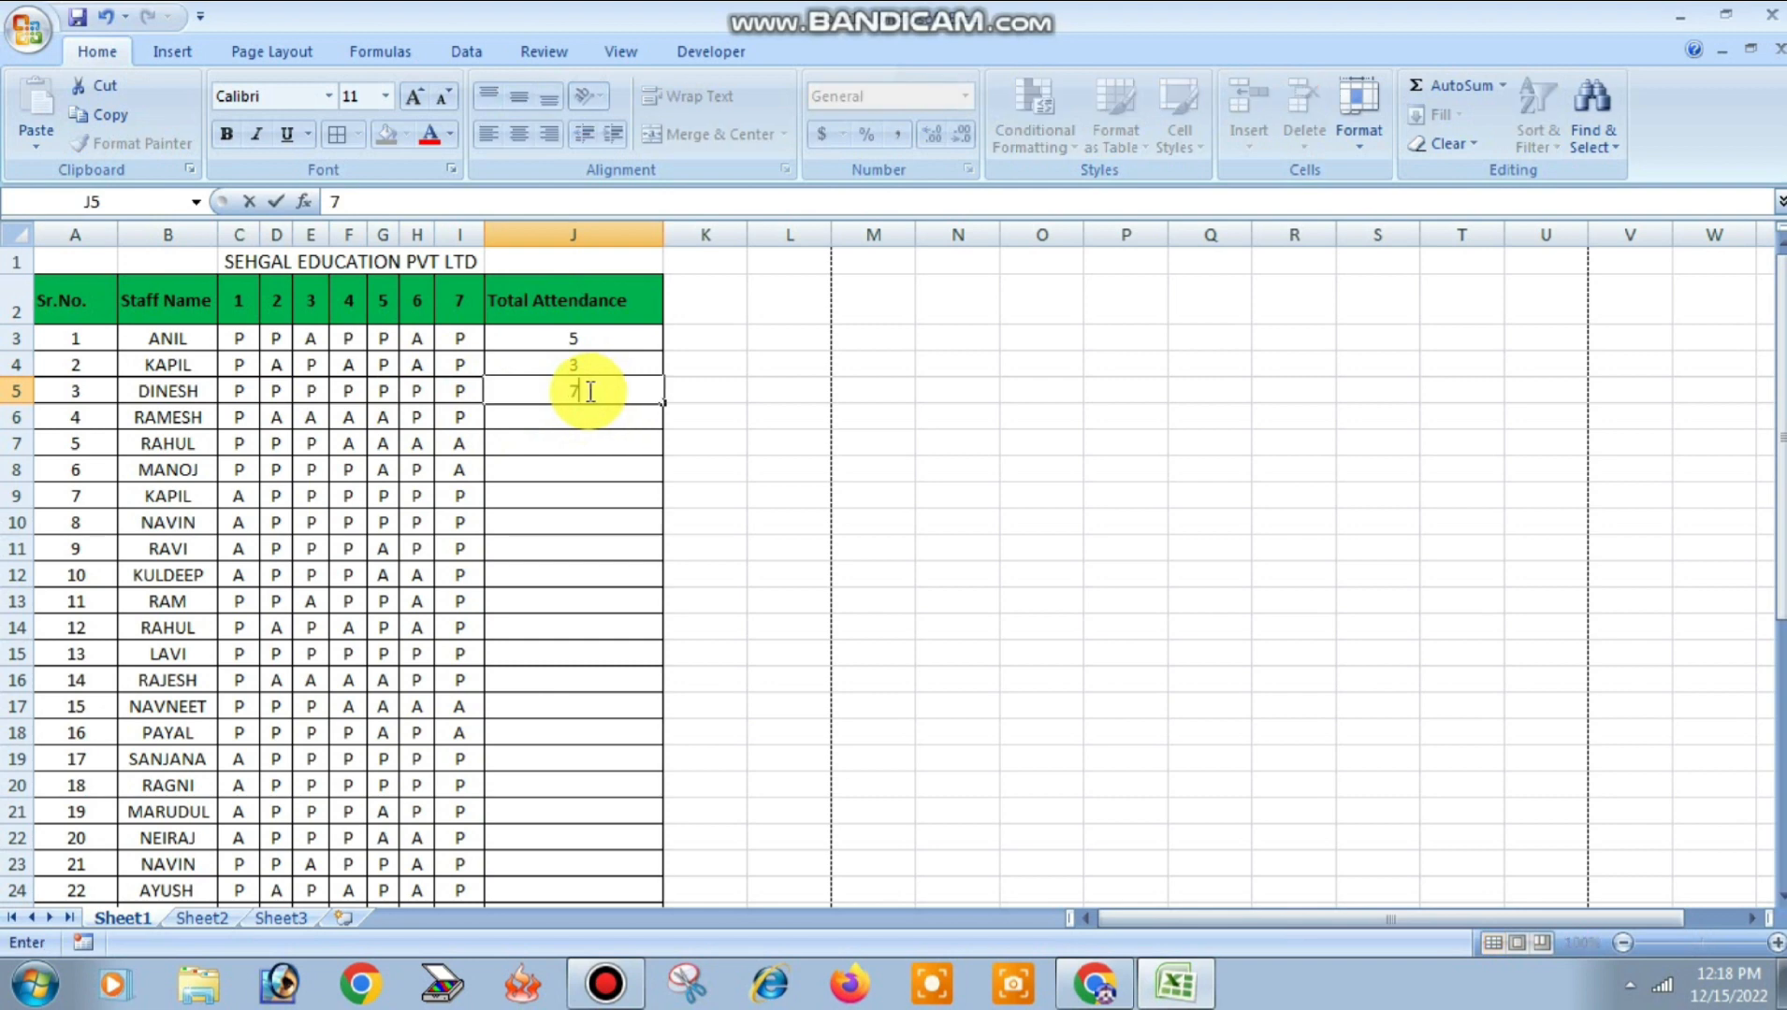
{"action": "left_click", "coordinate": [512, 466]}
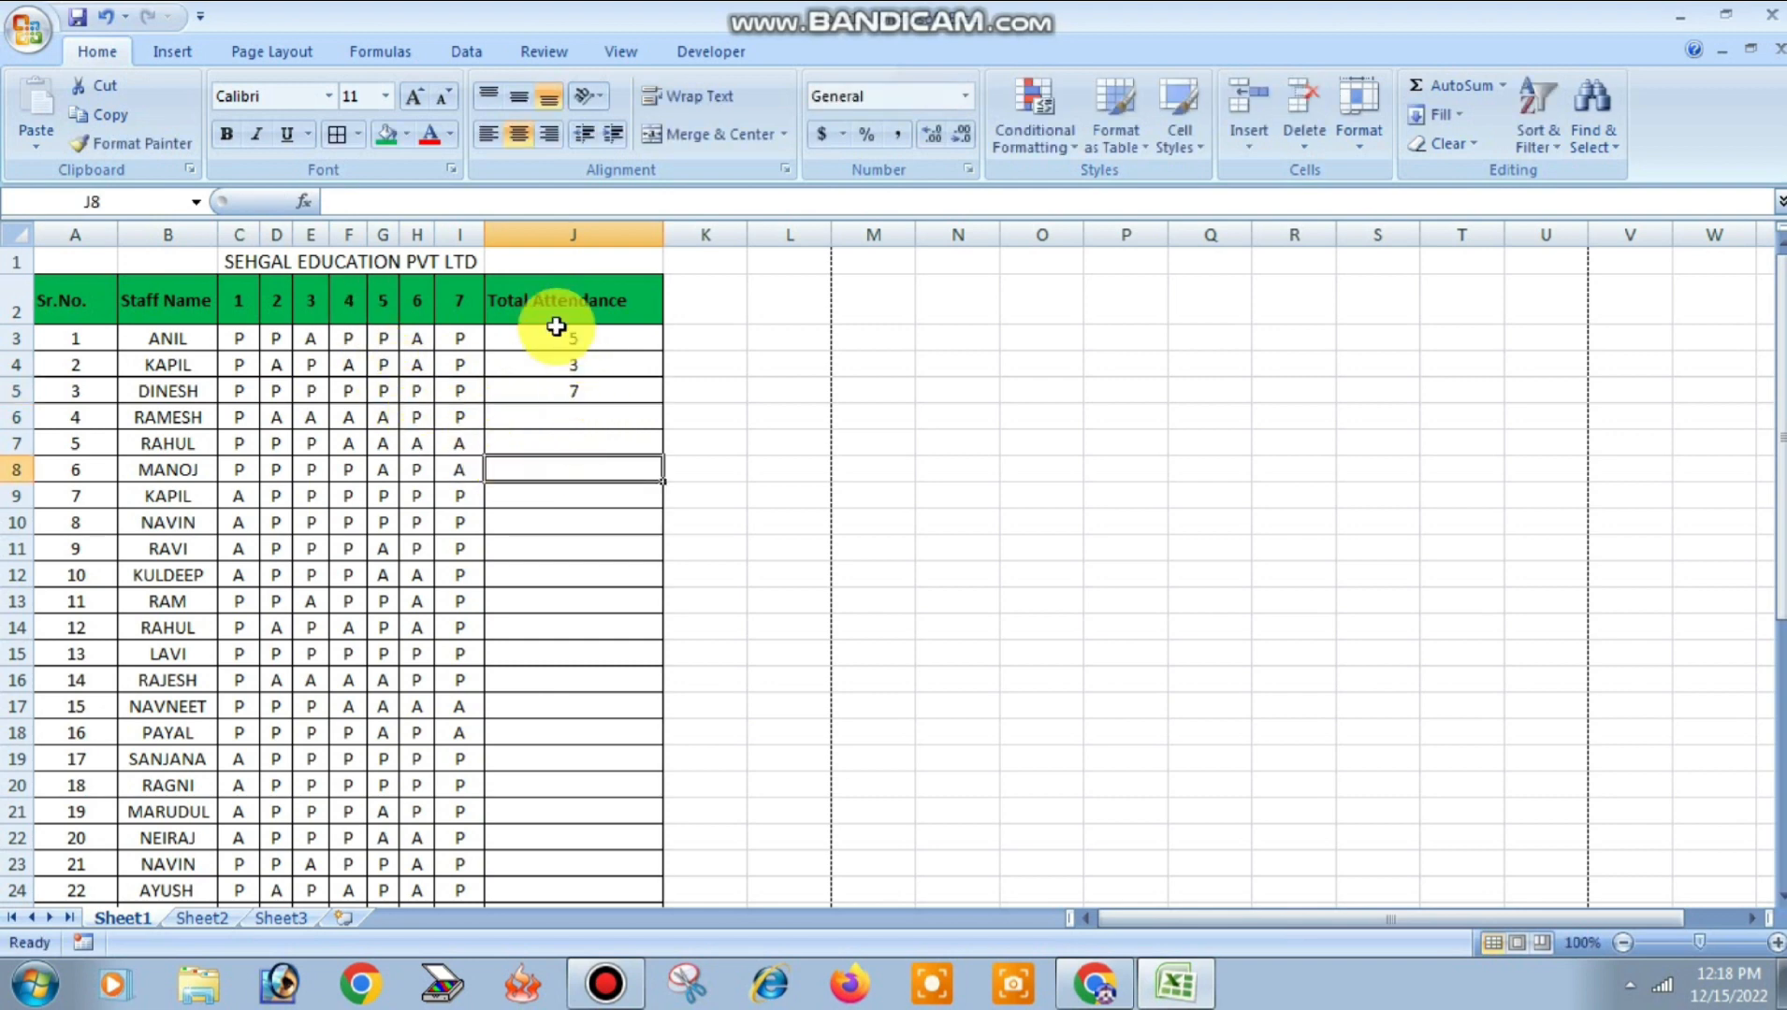
Step: Clear the manually entered totals from J3:J11 in the Total Attendance column
{"action": "left_click_drag", "start_coordinate": [559, 334], "coordinate": [571, 546]}
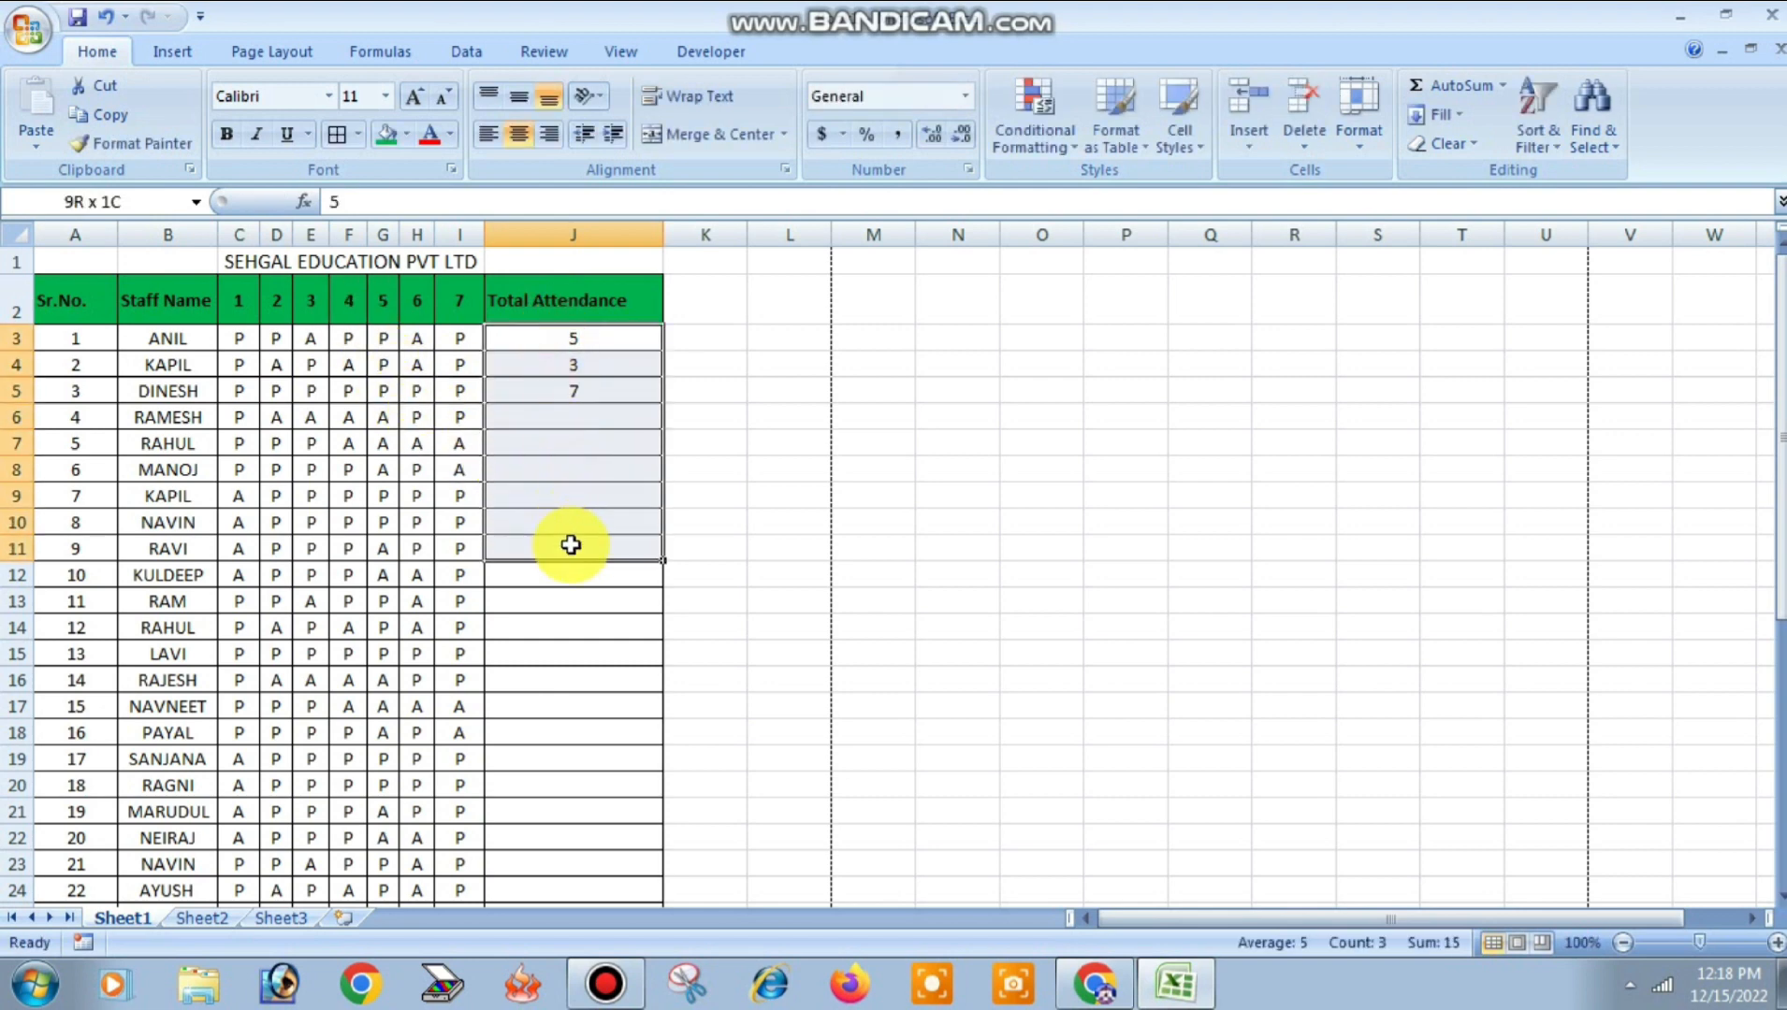
{"action": "right_click", "coordinate": [554, 466]}
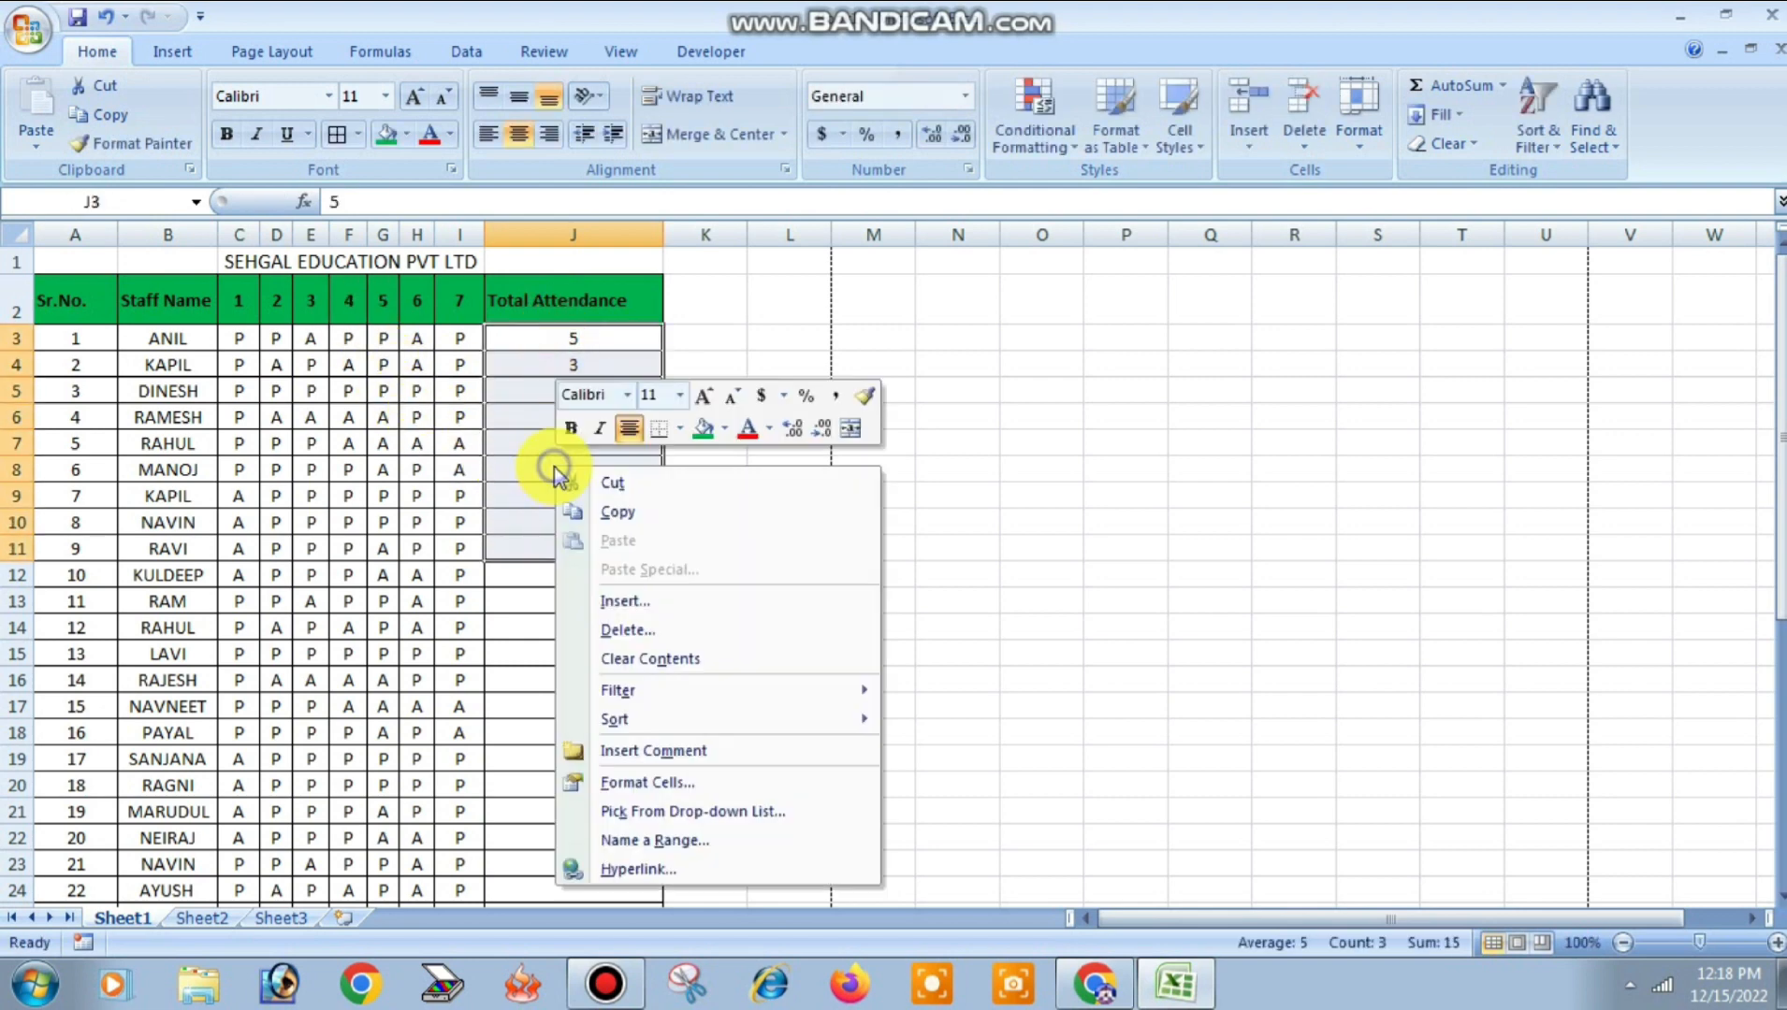
{"action": "left_click", "coordinate": [667, 661]}
Step: Enter the formula =COUNTIF(C3:I3,"P") in J3 to count the first staff member's present days
{"action": "left_click", "coordinate": [552, 344]}
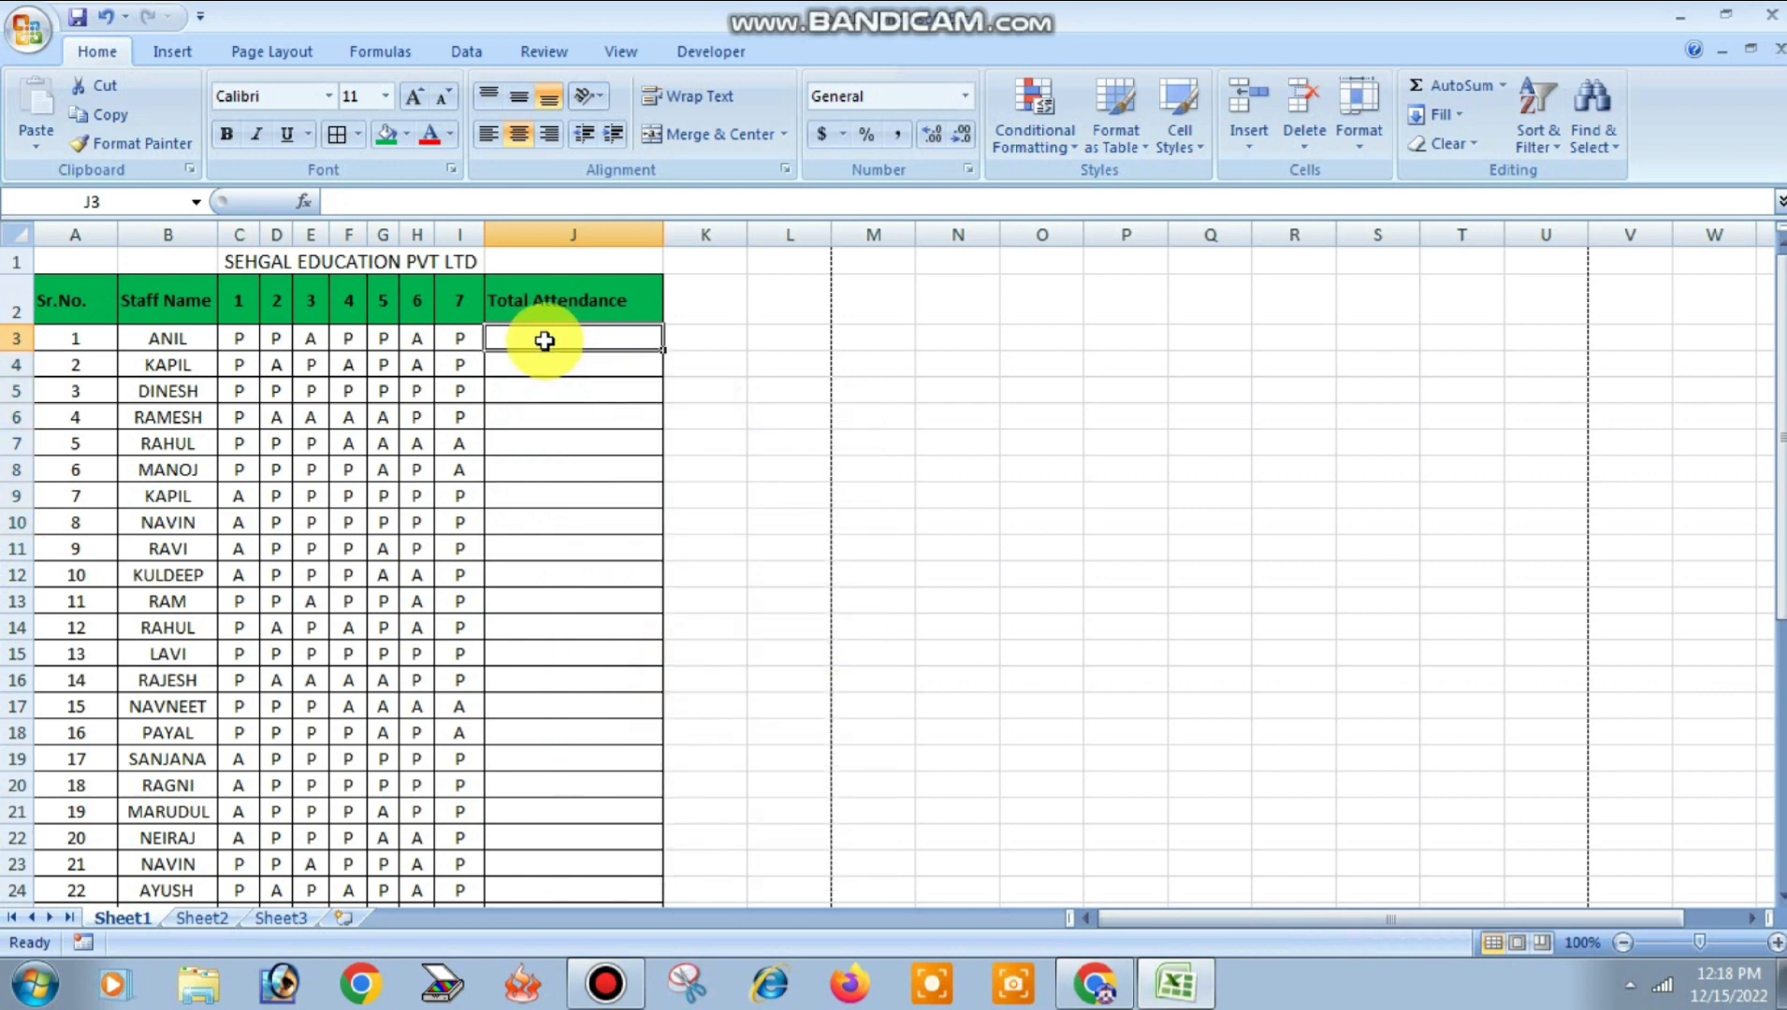
{"action": "left_click", "coordinate": [428, 203]}
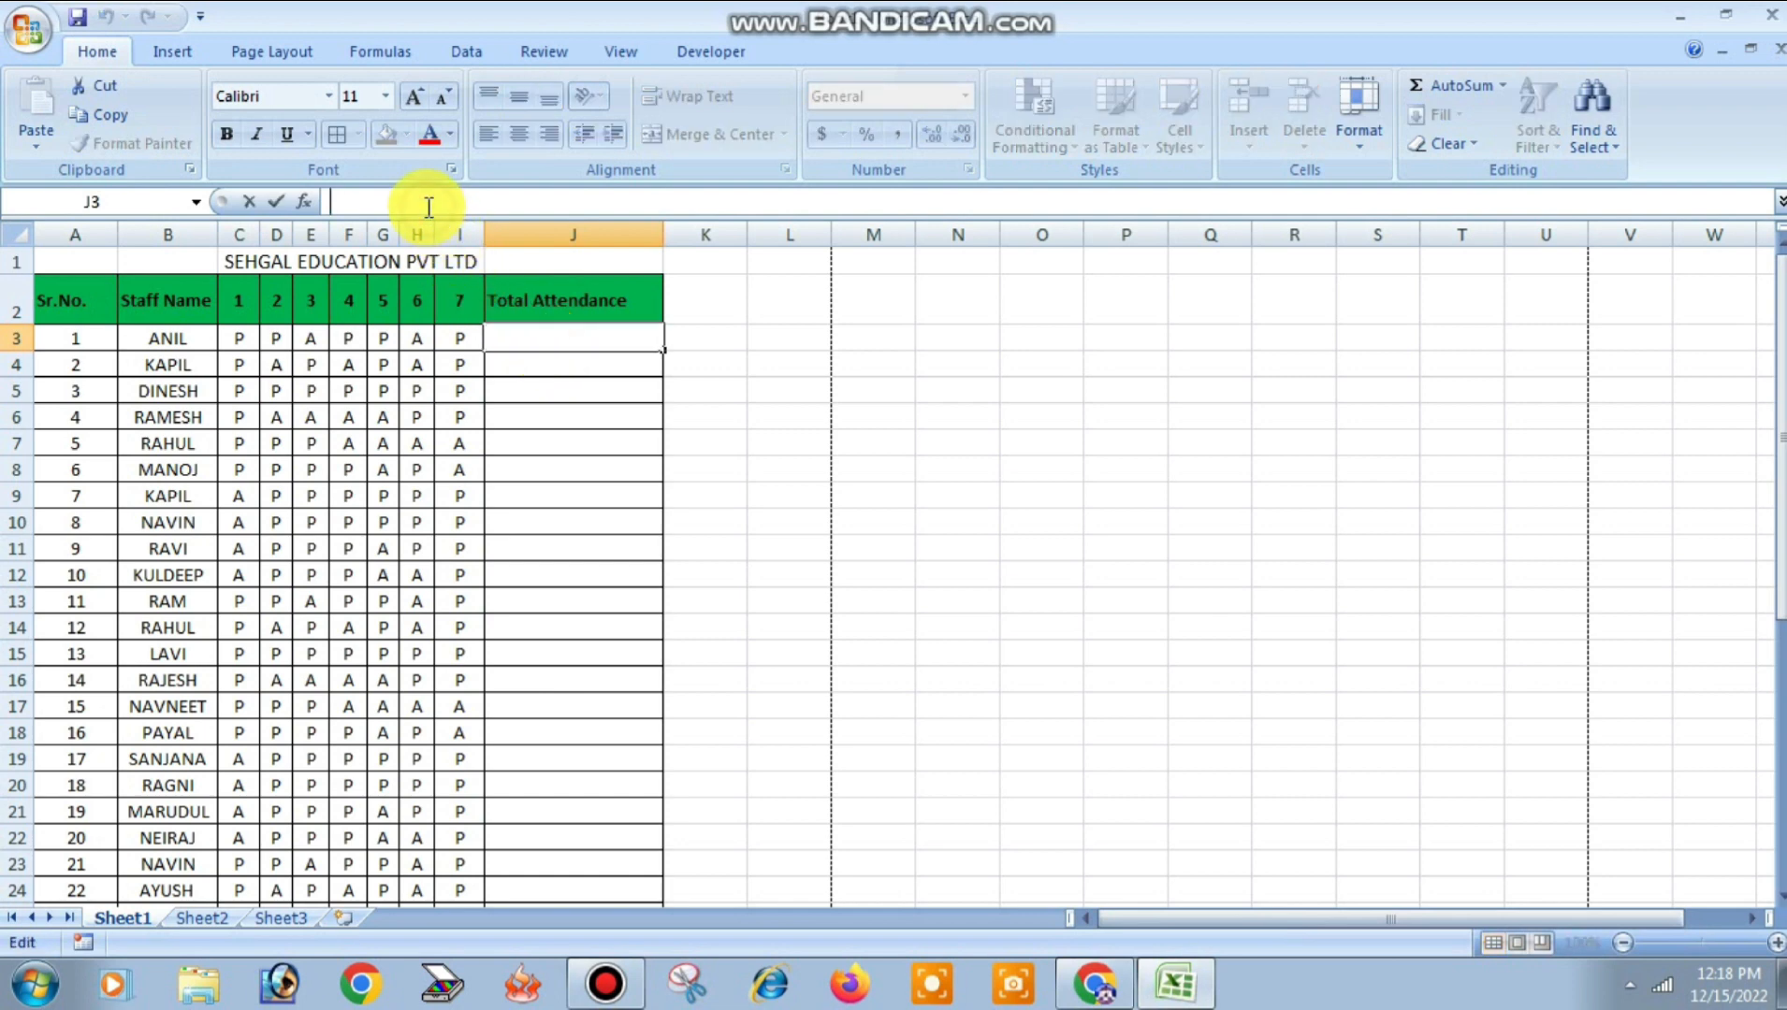
{"action": "type", "text": "="}
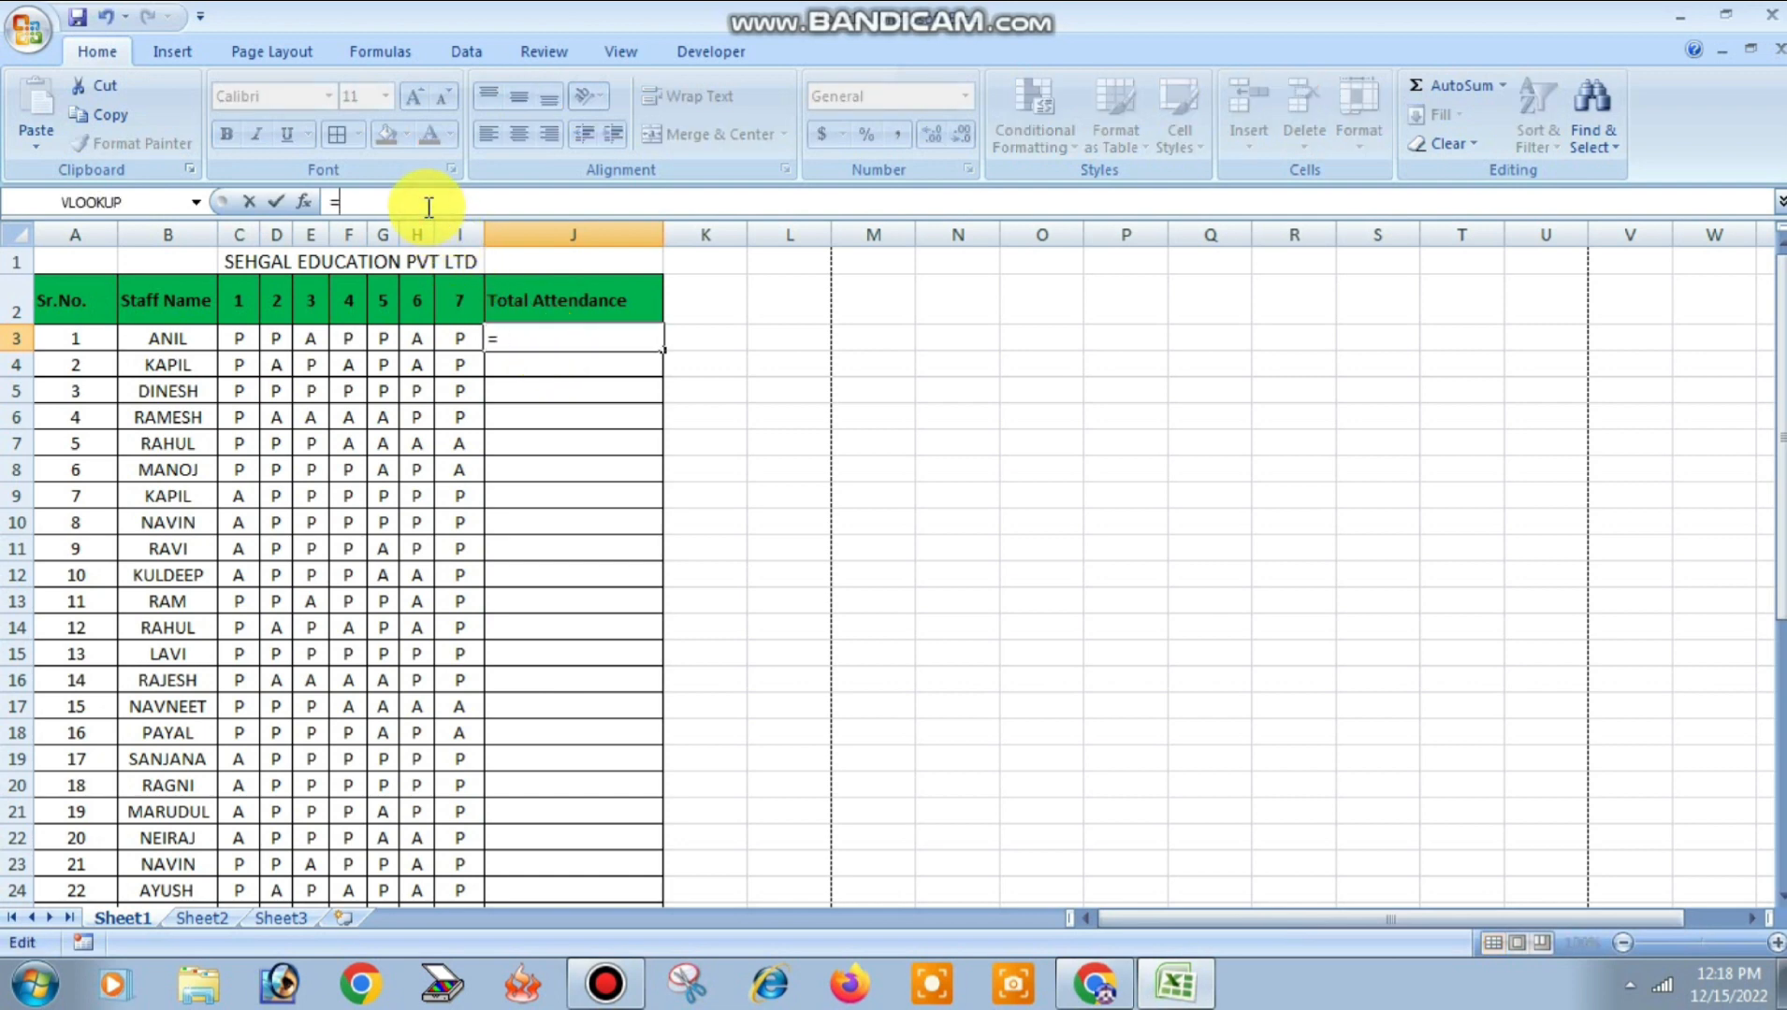
{"action": "type", "text": "COUNTIF"}
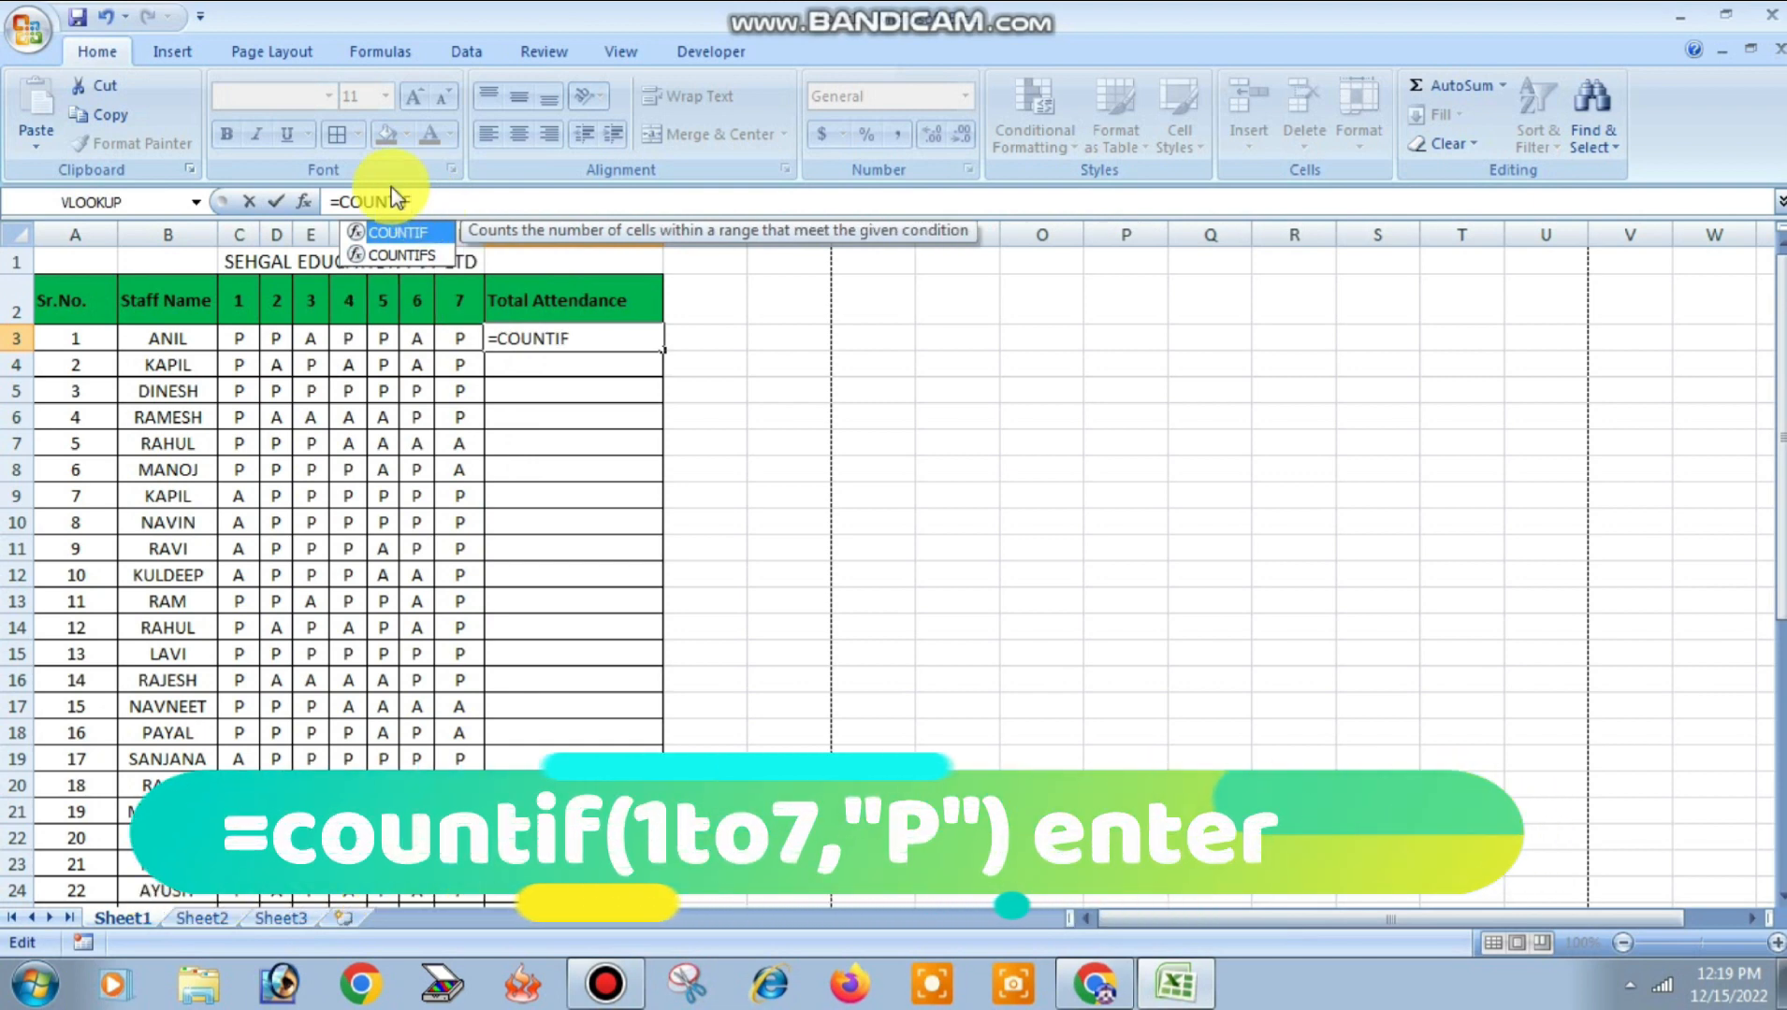
{"action": "type", "text": "("}
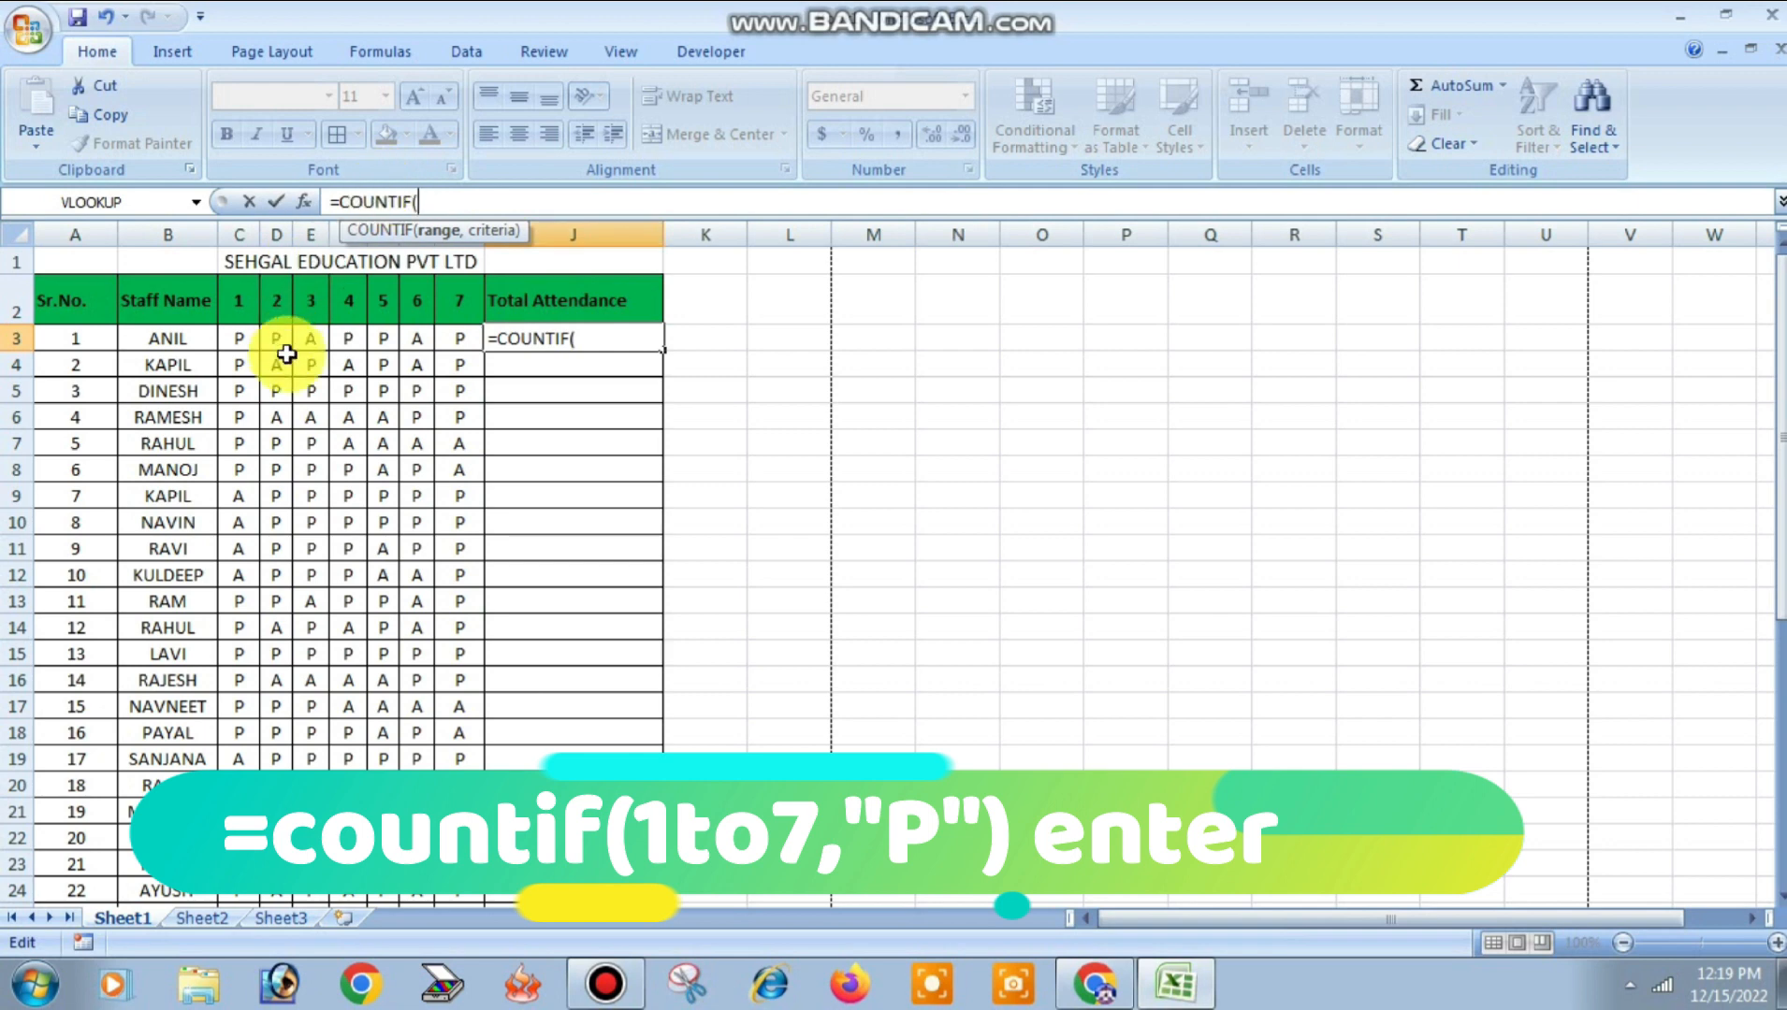
{"action": "left_click_drag", "start_coordinate": [243, 338], "coordinate": [306, 338]}
{"action": "left_click_drag", "start_coordinate": [392, 338], "coordinate": [447, 344]}
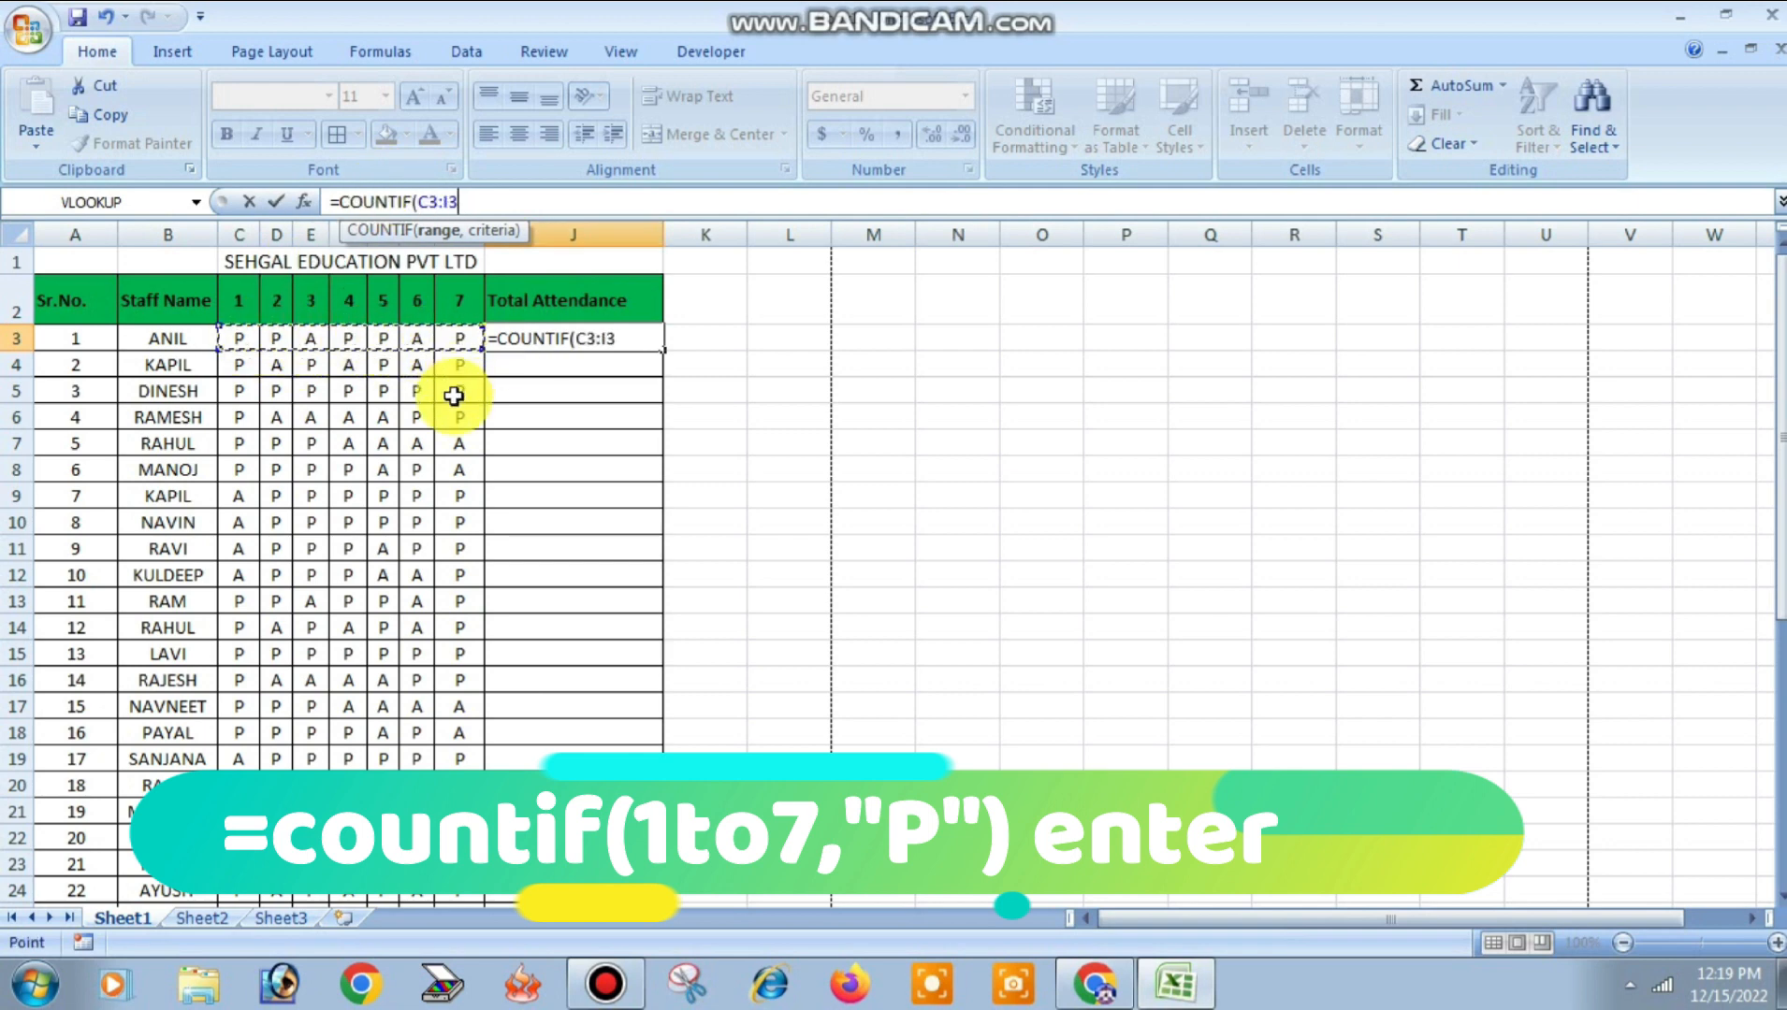
{"action": "type", "text": ",\"P"}
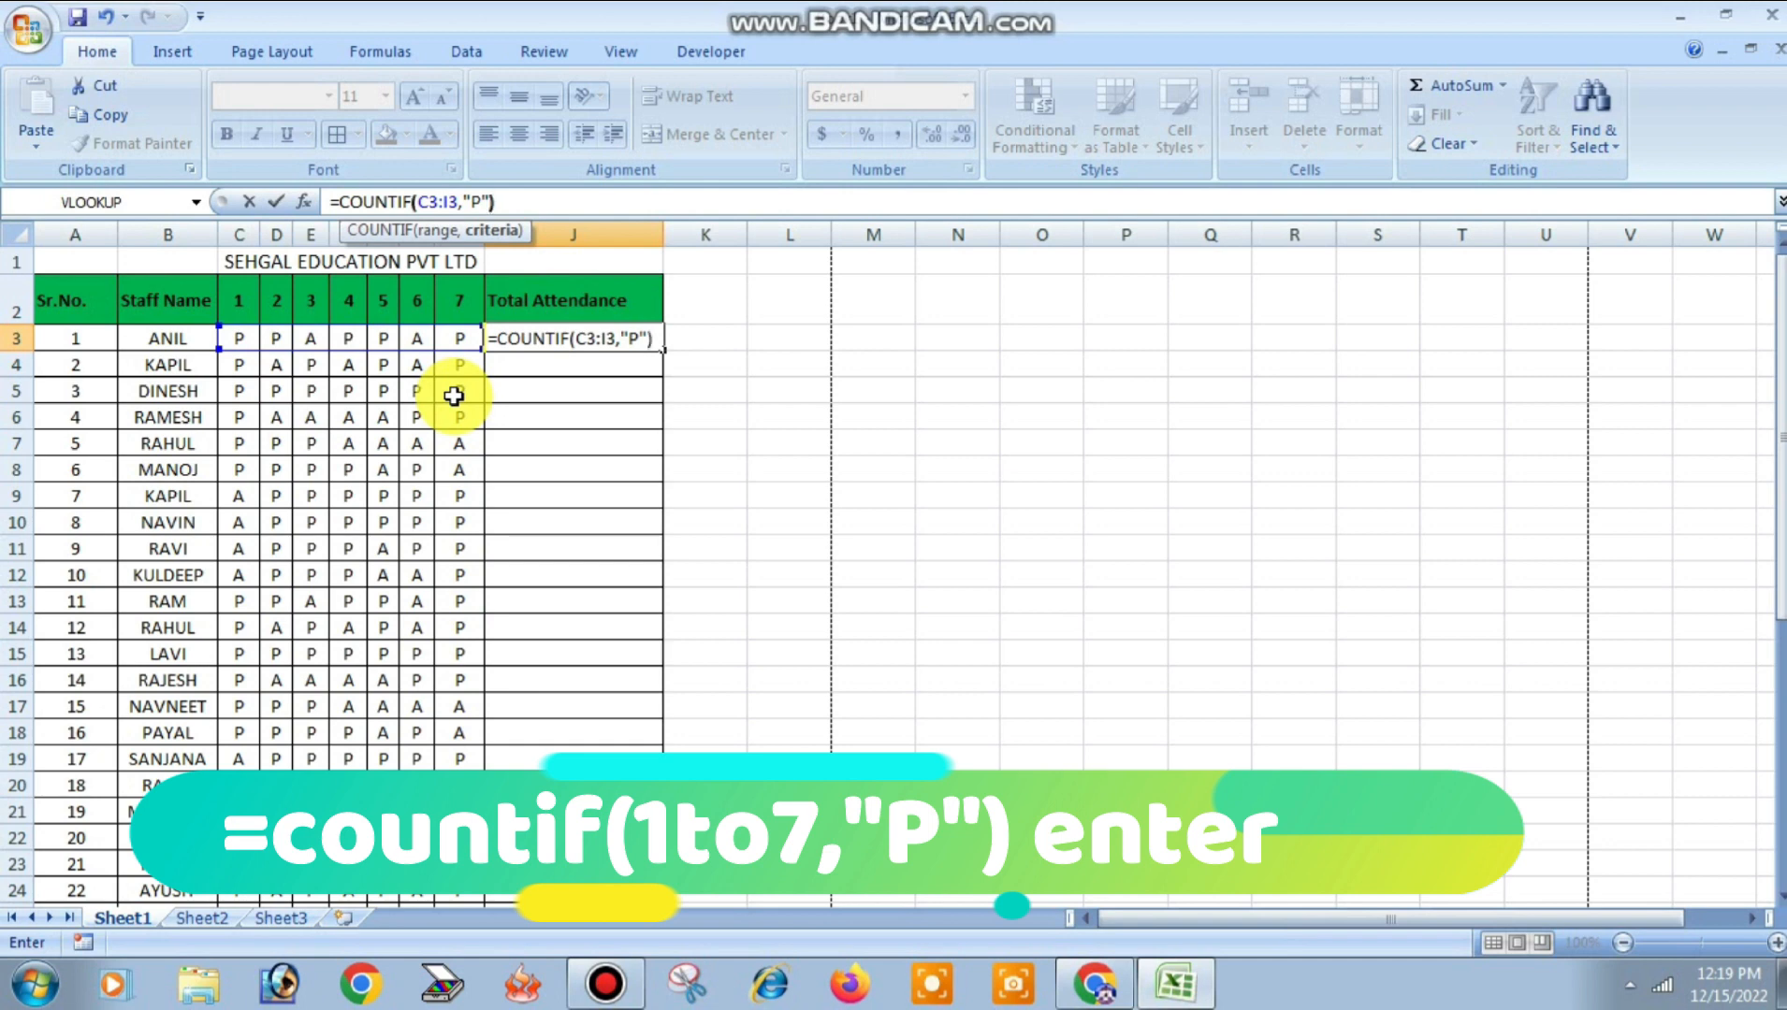
{"action": "key", "text": "Return"}
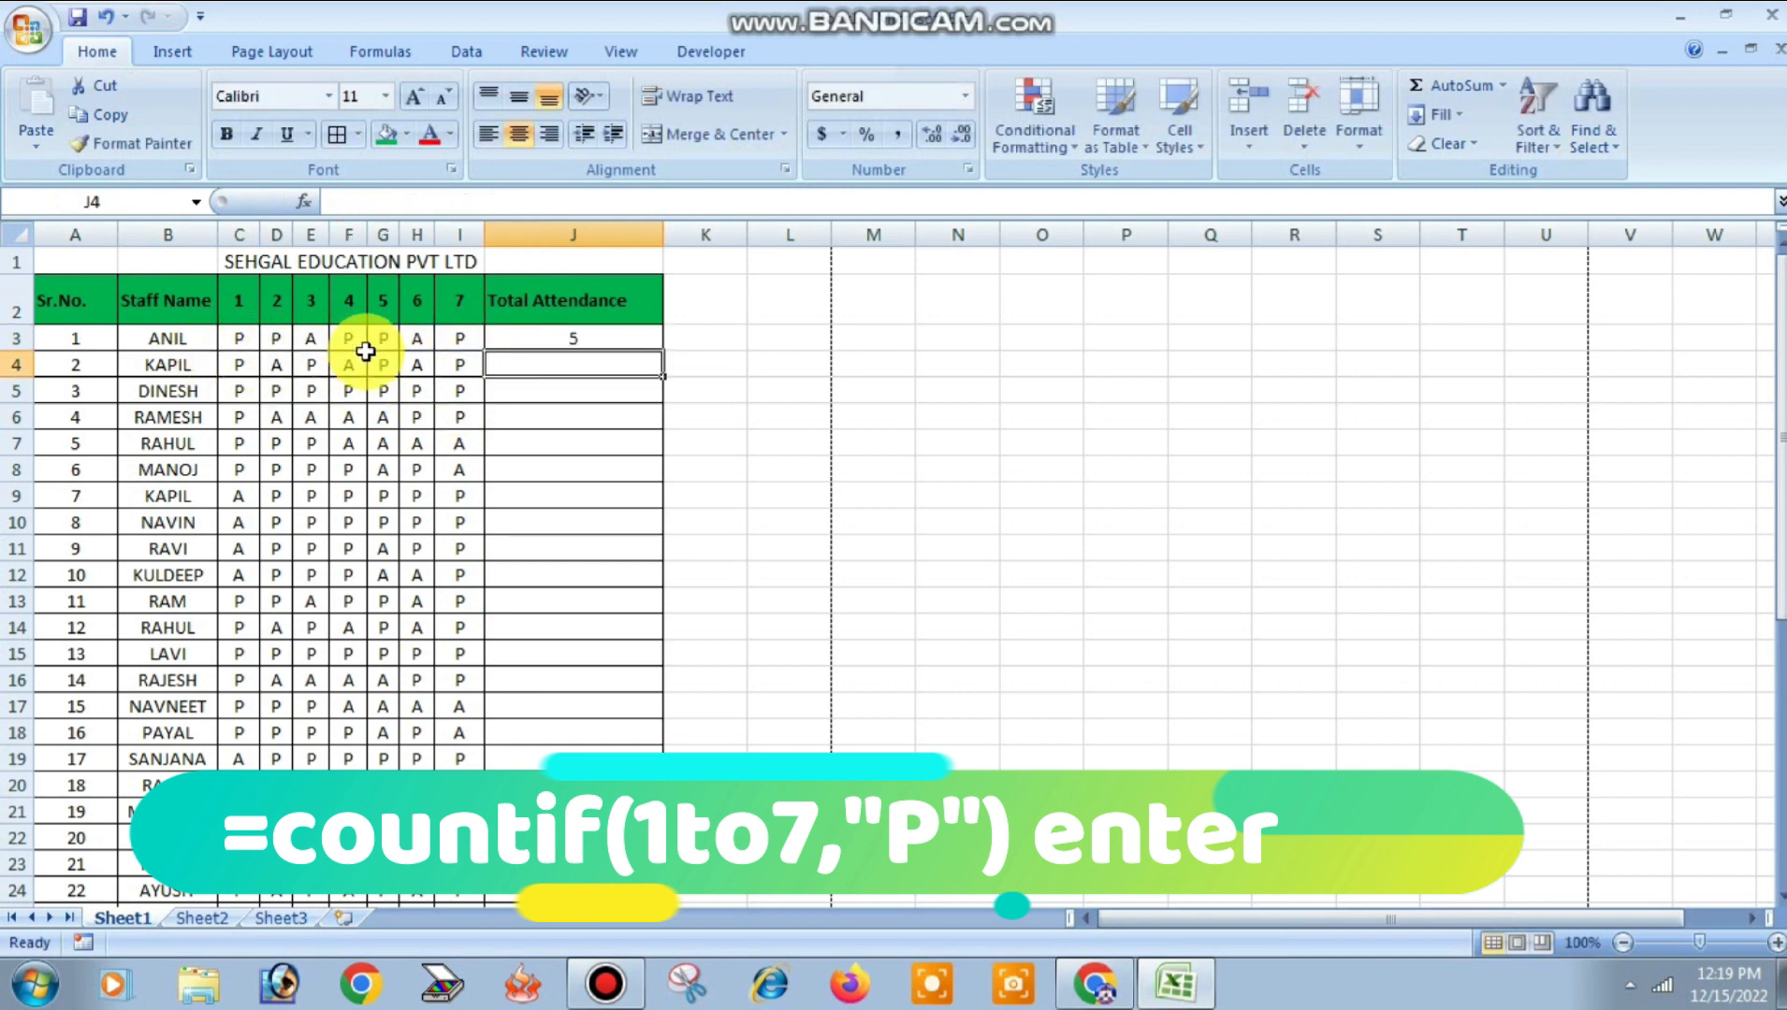
Step: Fill the present-day formula from J3 down to the last staff row, J39
{"action": "left_click", "coordinate": [548, 340]}
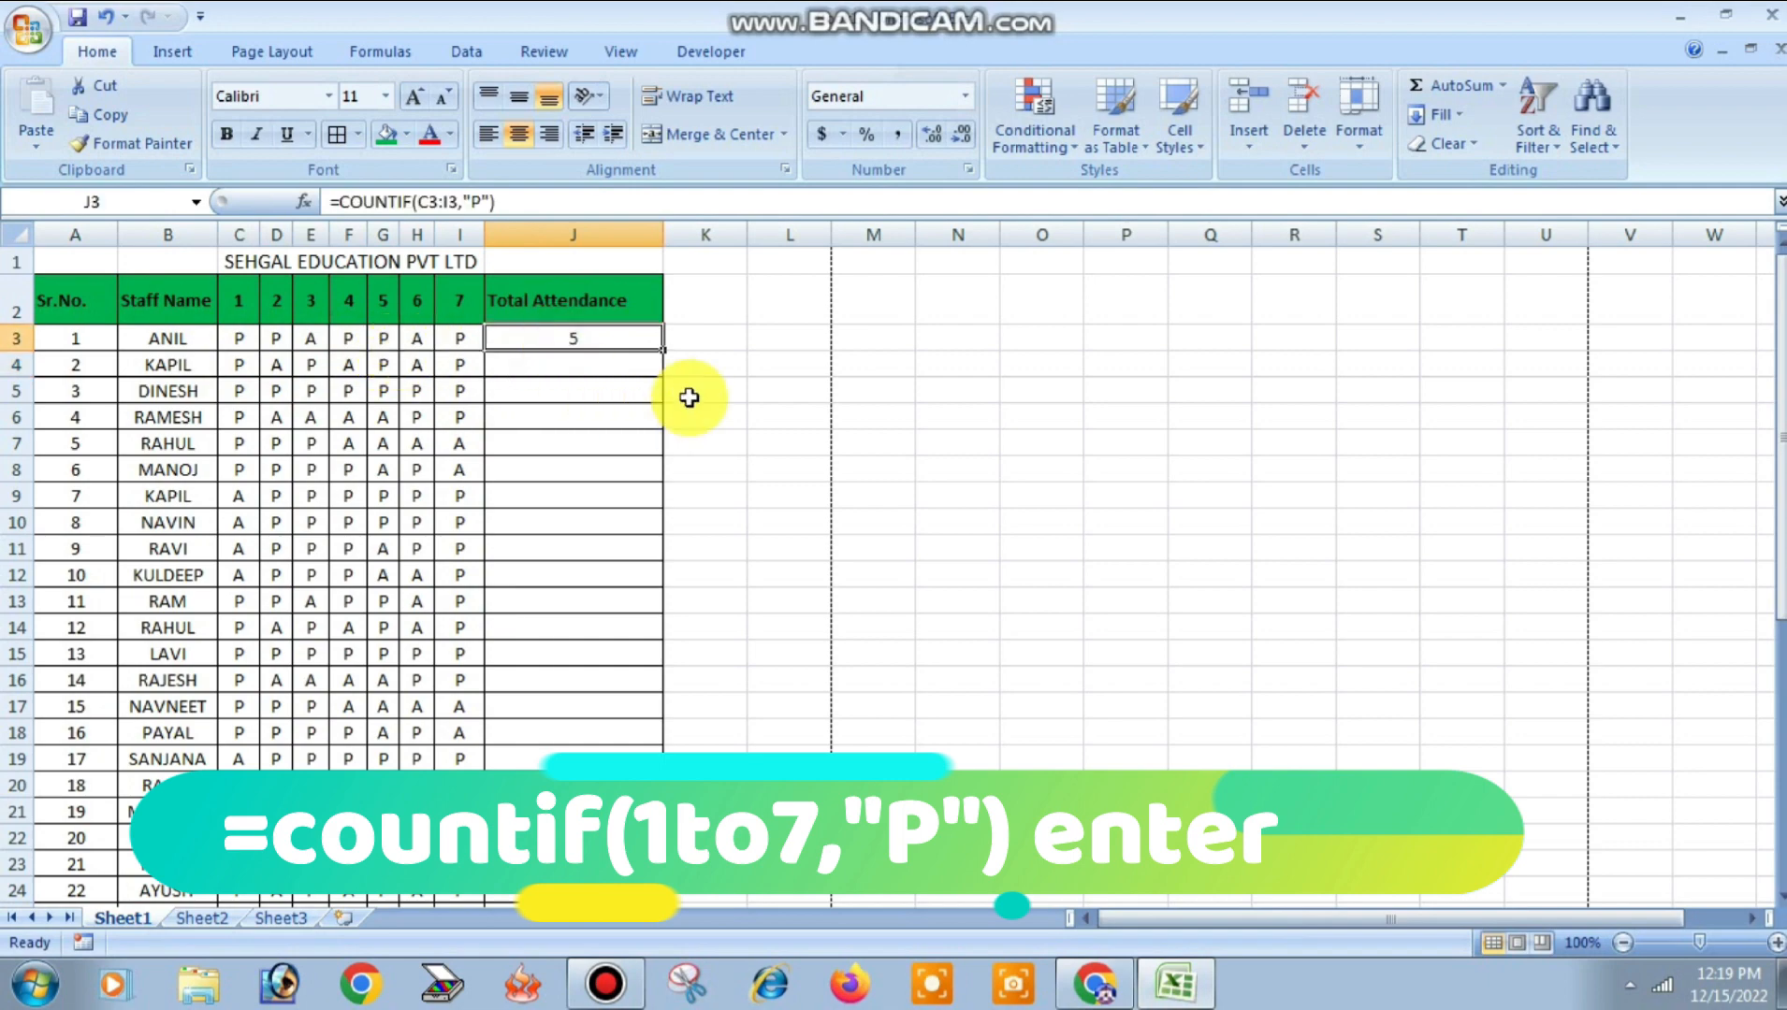
{"action": "left_click_drag", "start_coordinate": [665, 353], "coordinate": [690, 846]}
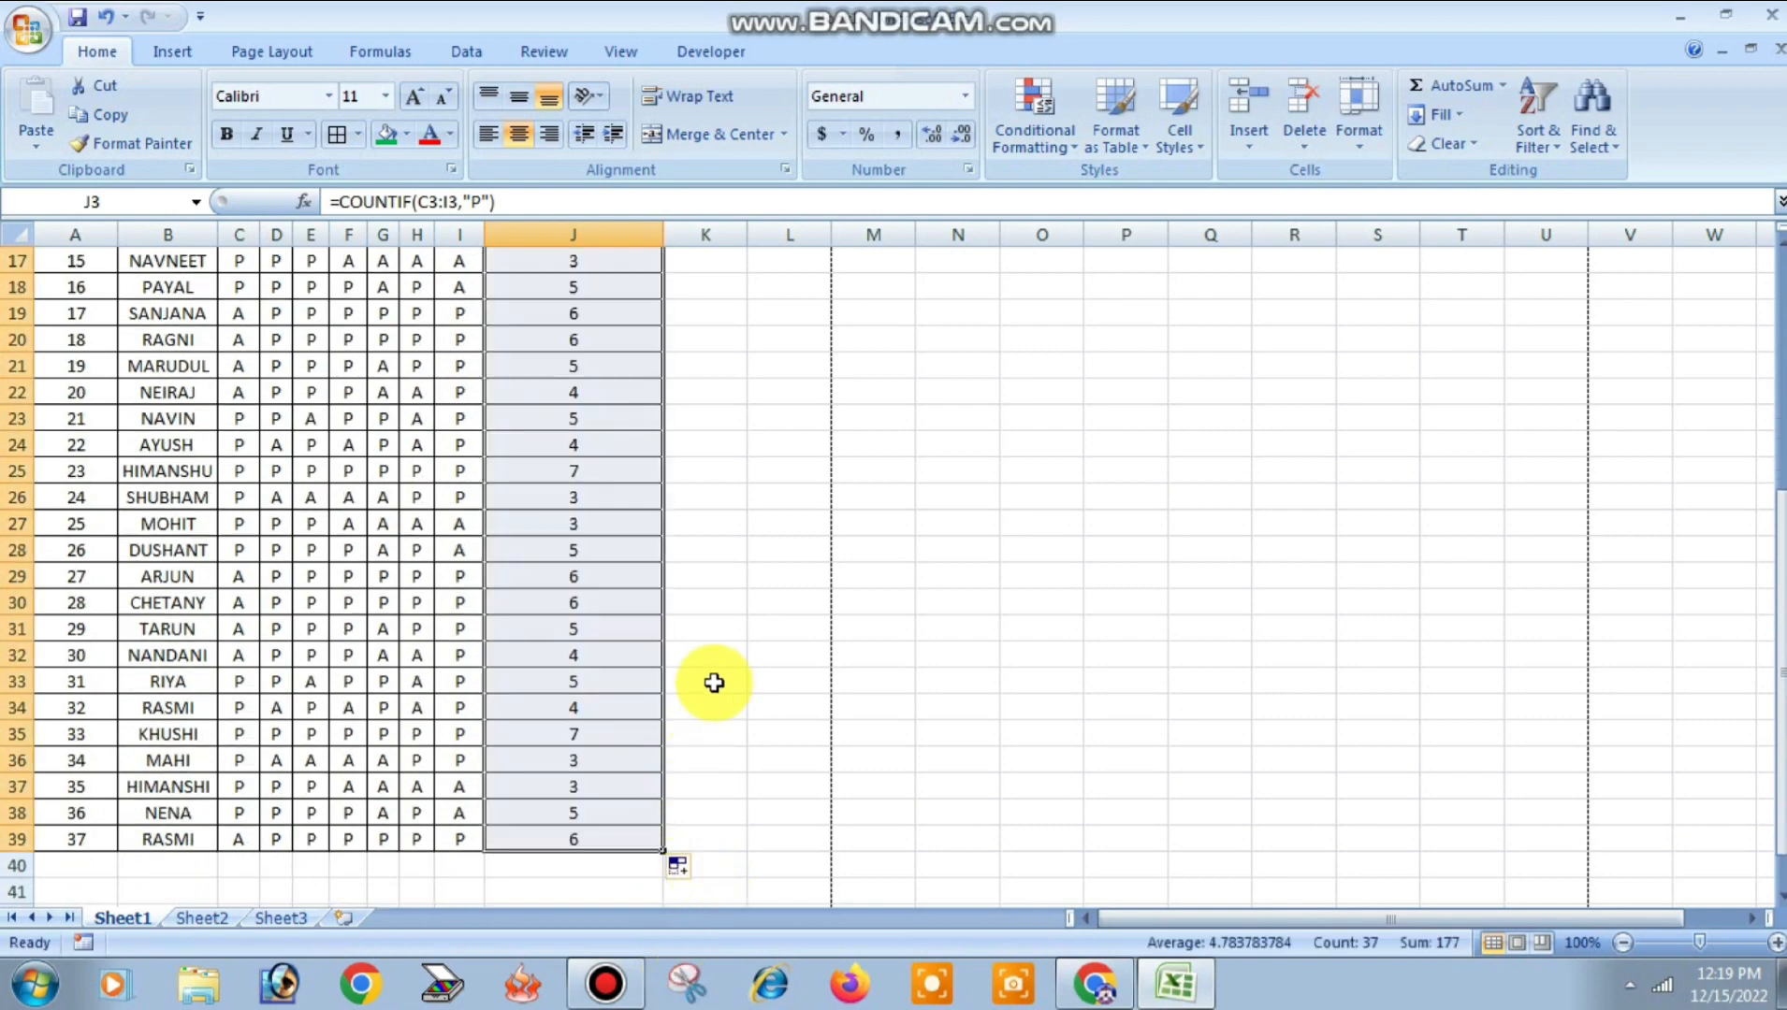
{"action": "scroll", "coordinate": [611, 626], "scroll_direction": "up", "scroll_amount": 5}
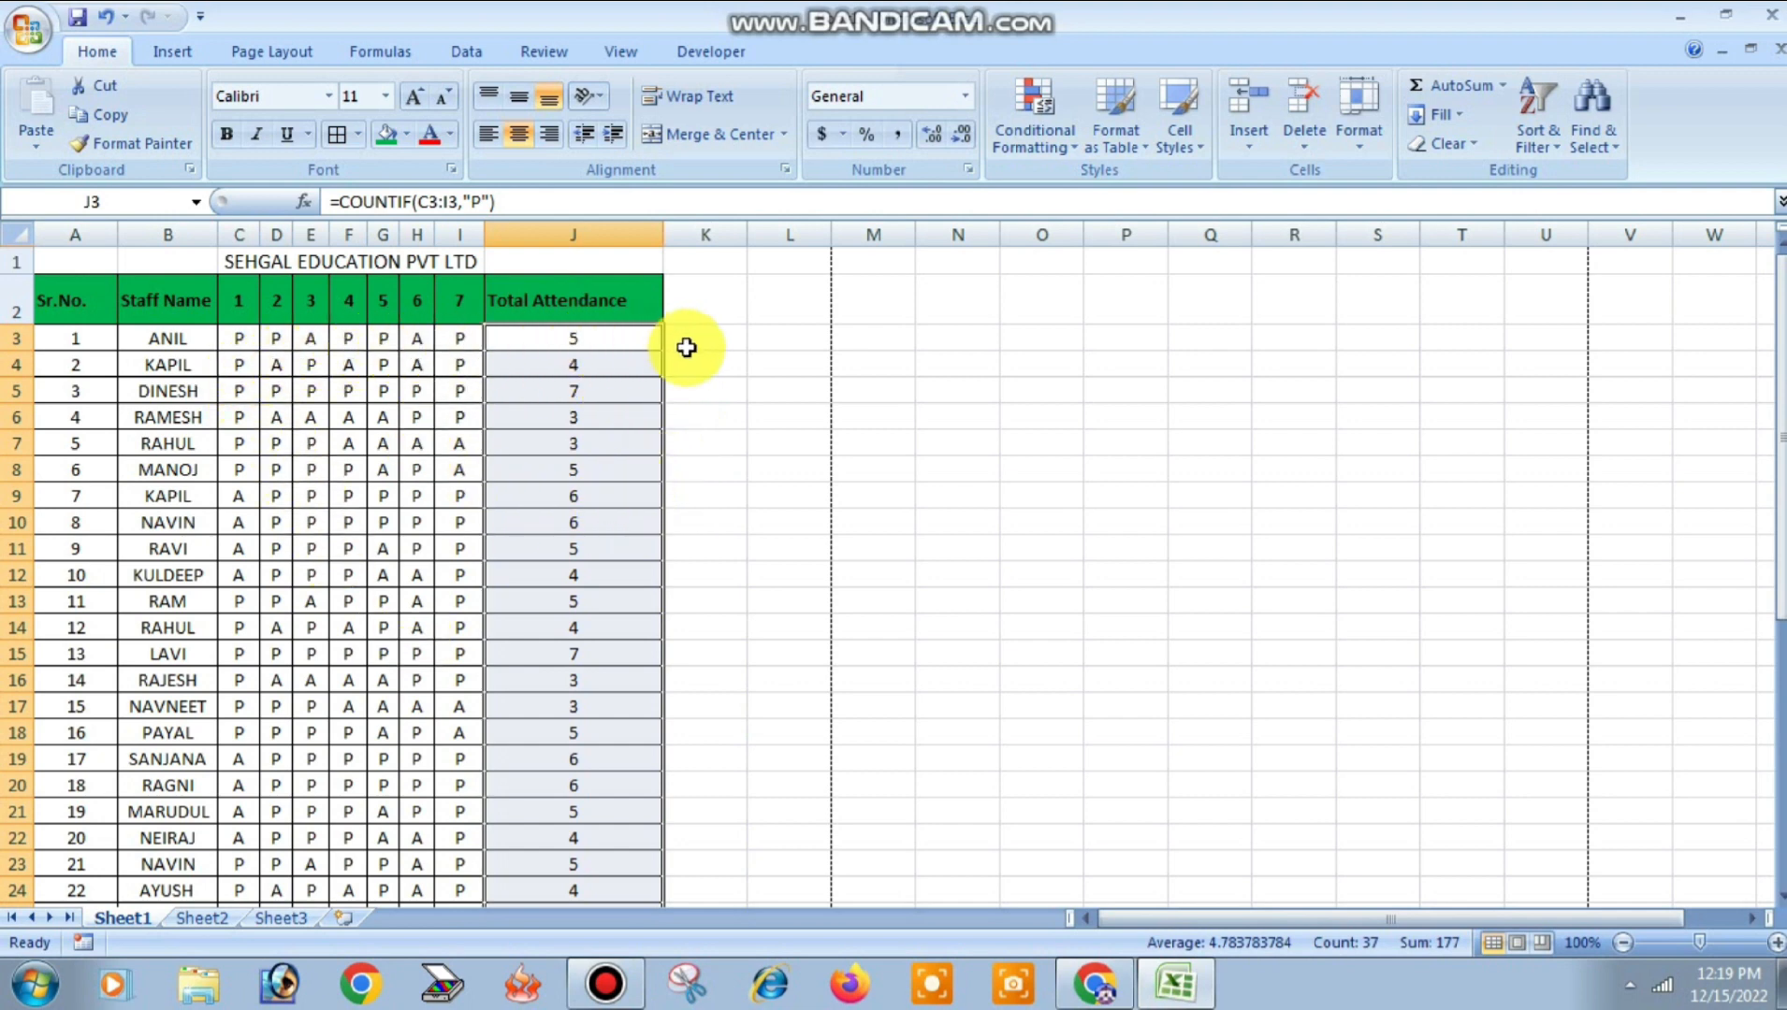
Step: Change the header in J2 to "Total Attendance(P)"
{"action": "left_click", "coordinate": [590, 299]}
{"action": "double_click", "coordinate": [599, 292]}
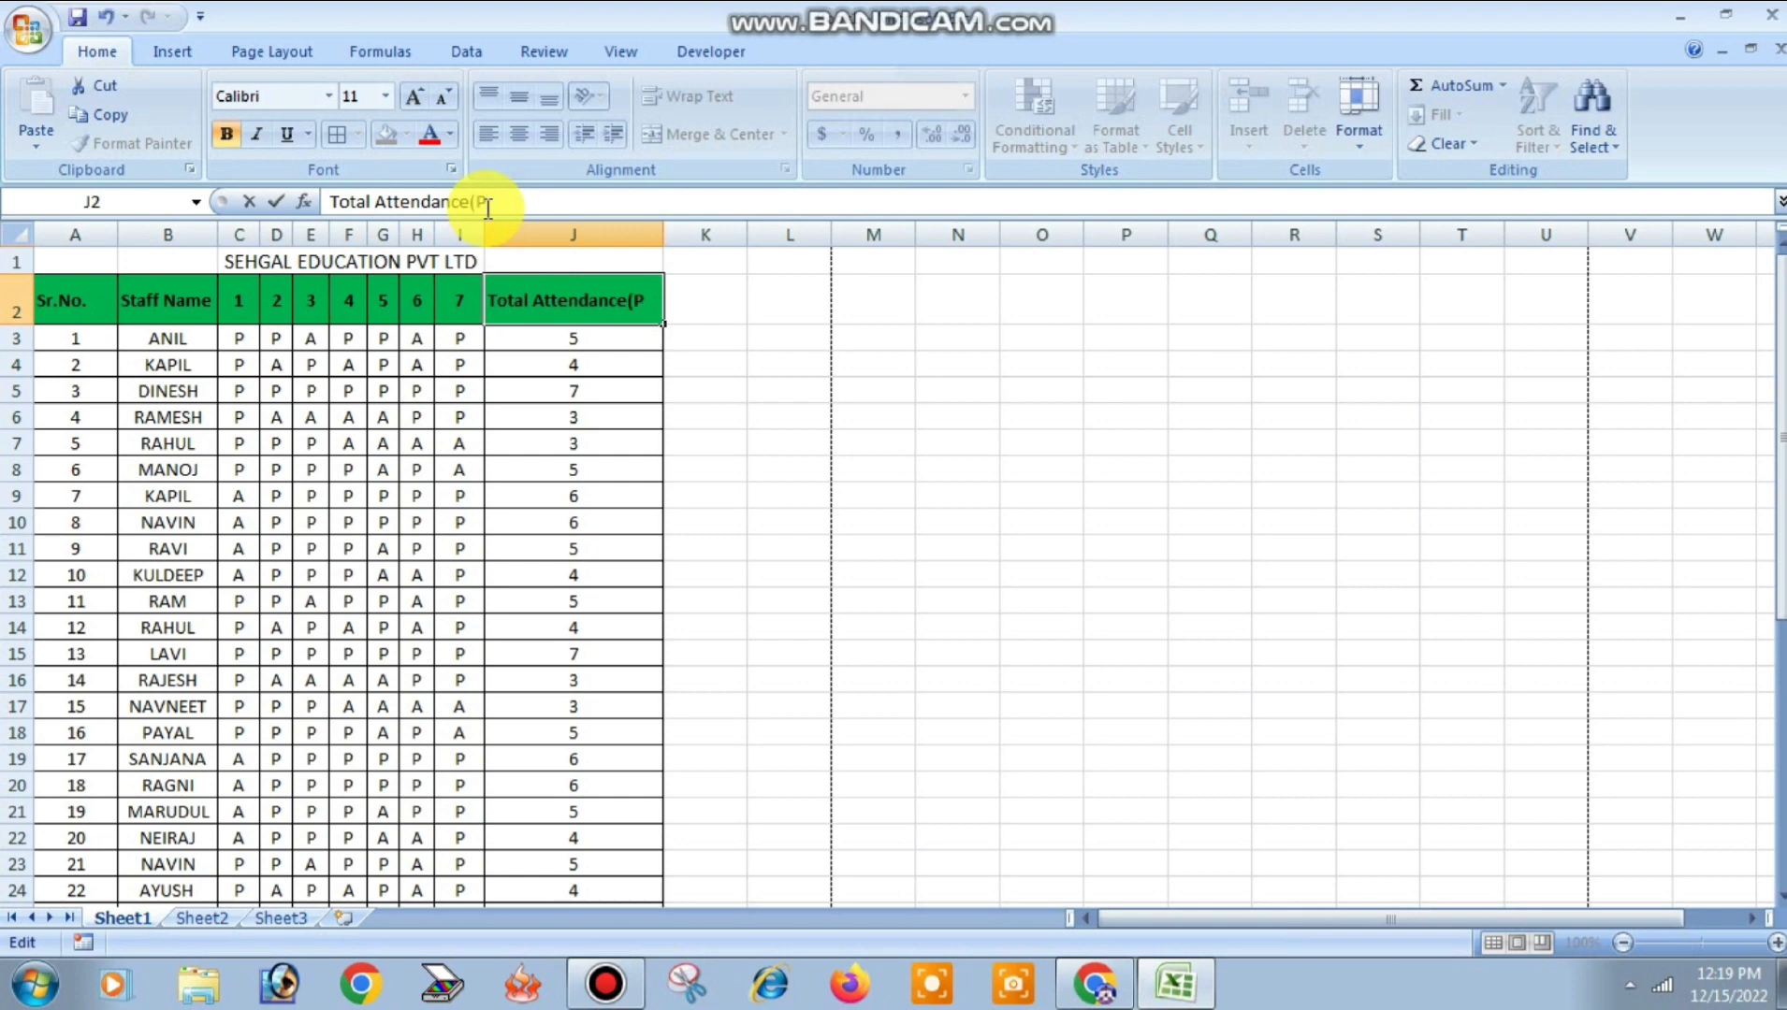
{"action": "left_click", "coordinate": [706, 305]}
Step: Widen column K and add a horizontally centred "(A)" header in K2
{"action": "left_click_drag", "start_coordinate": [748, 236], "coordinate": [809, 235]}
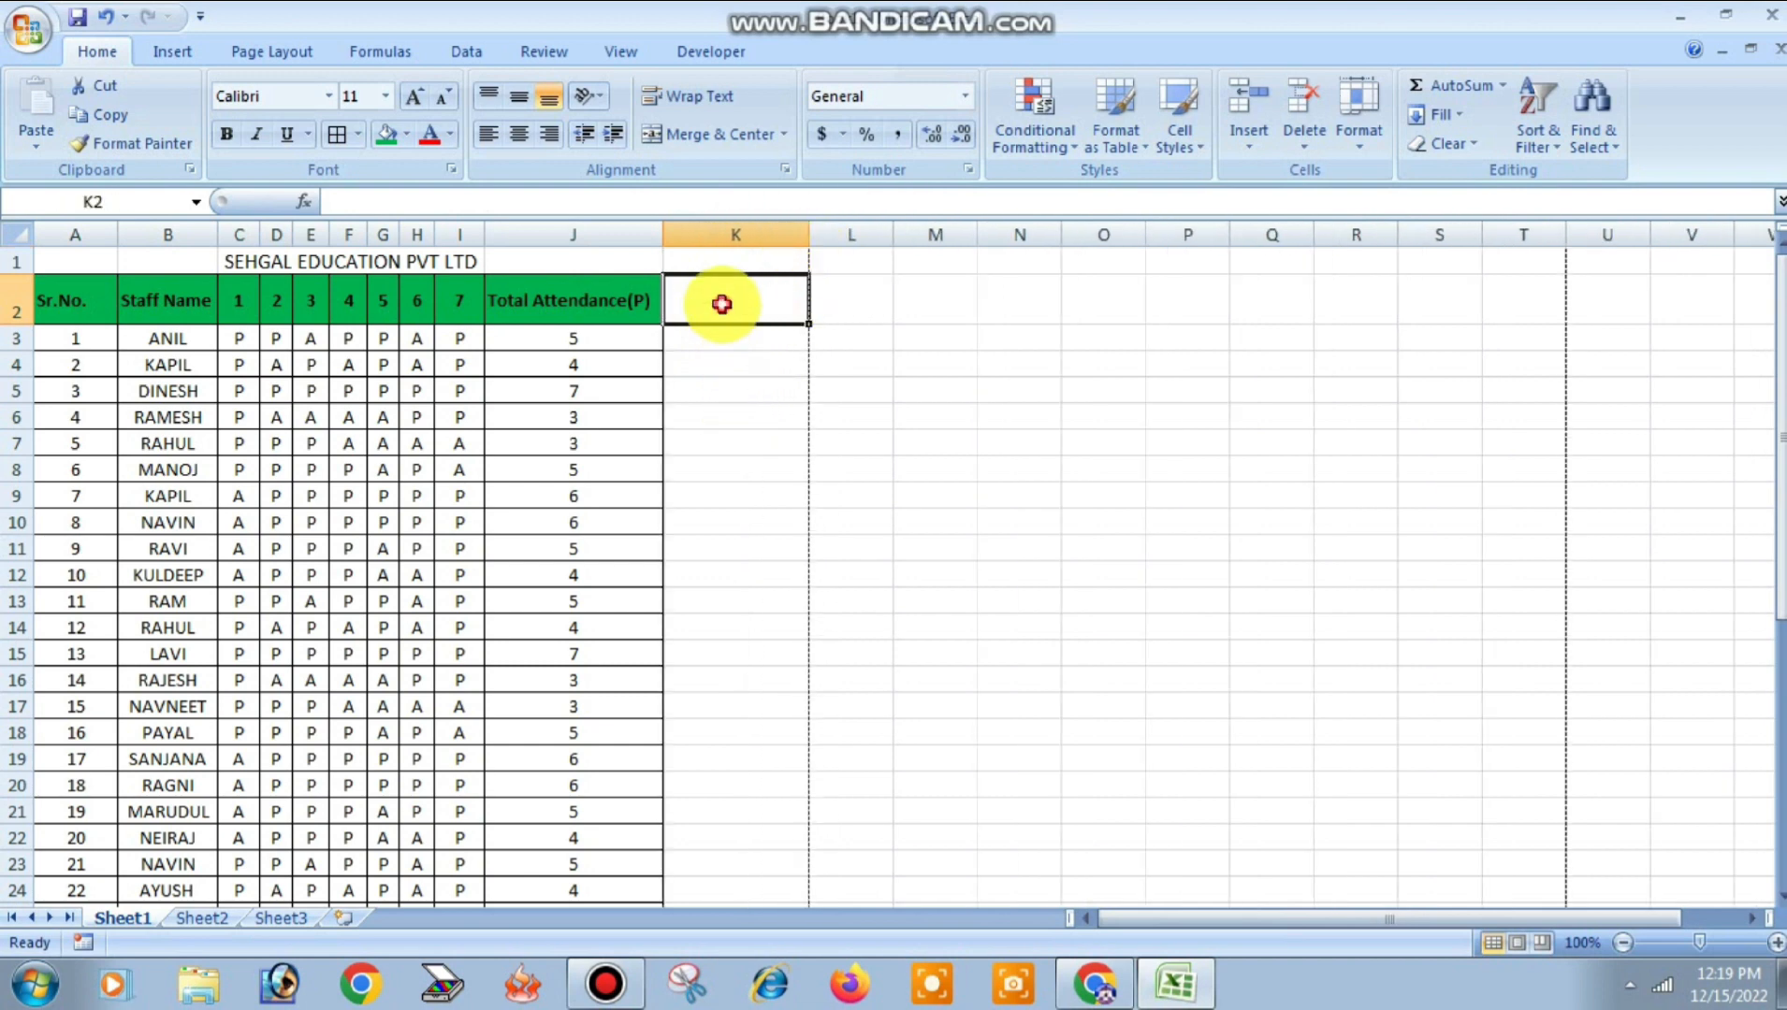
{"action": "type", "text": "(A"}
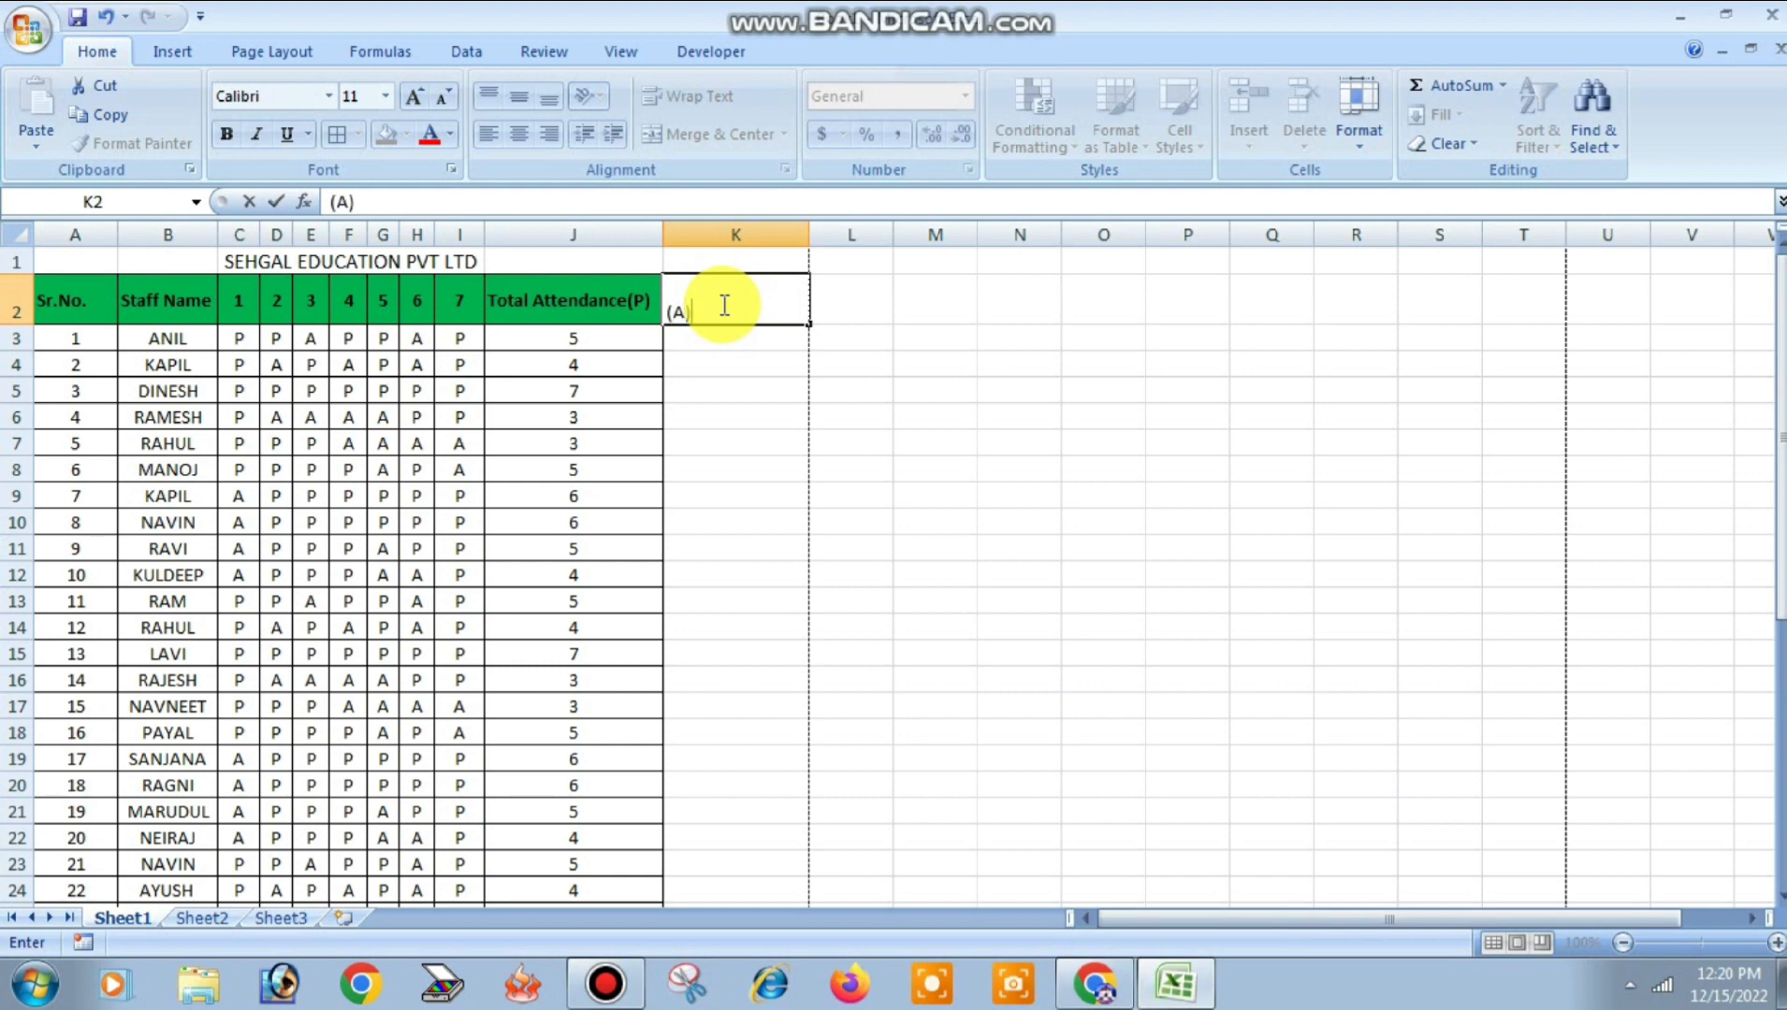
{"action": "left_click", "coordinate": [749, 375]}
{"action": "left_click", "coordinate": [720, 335]}
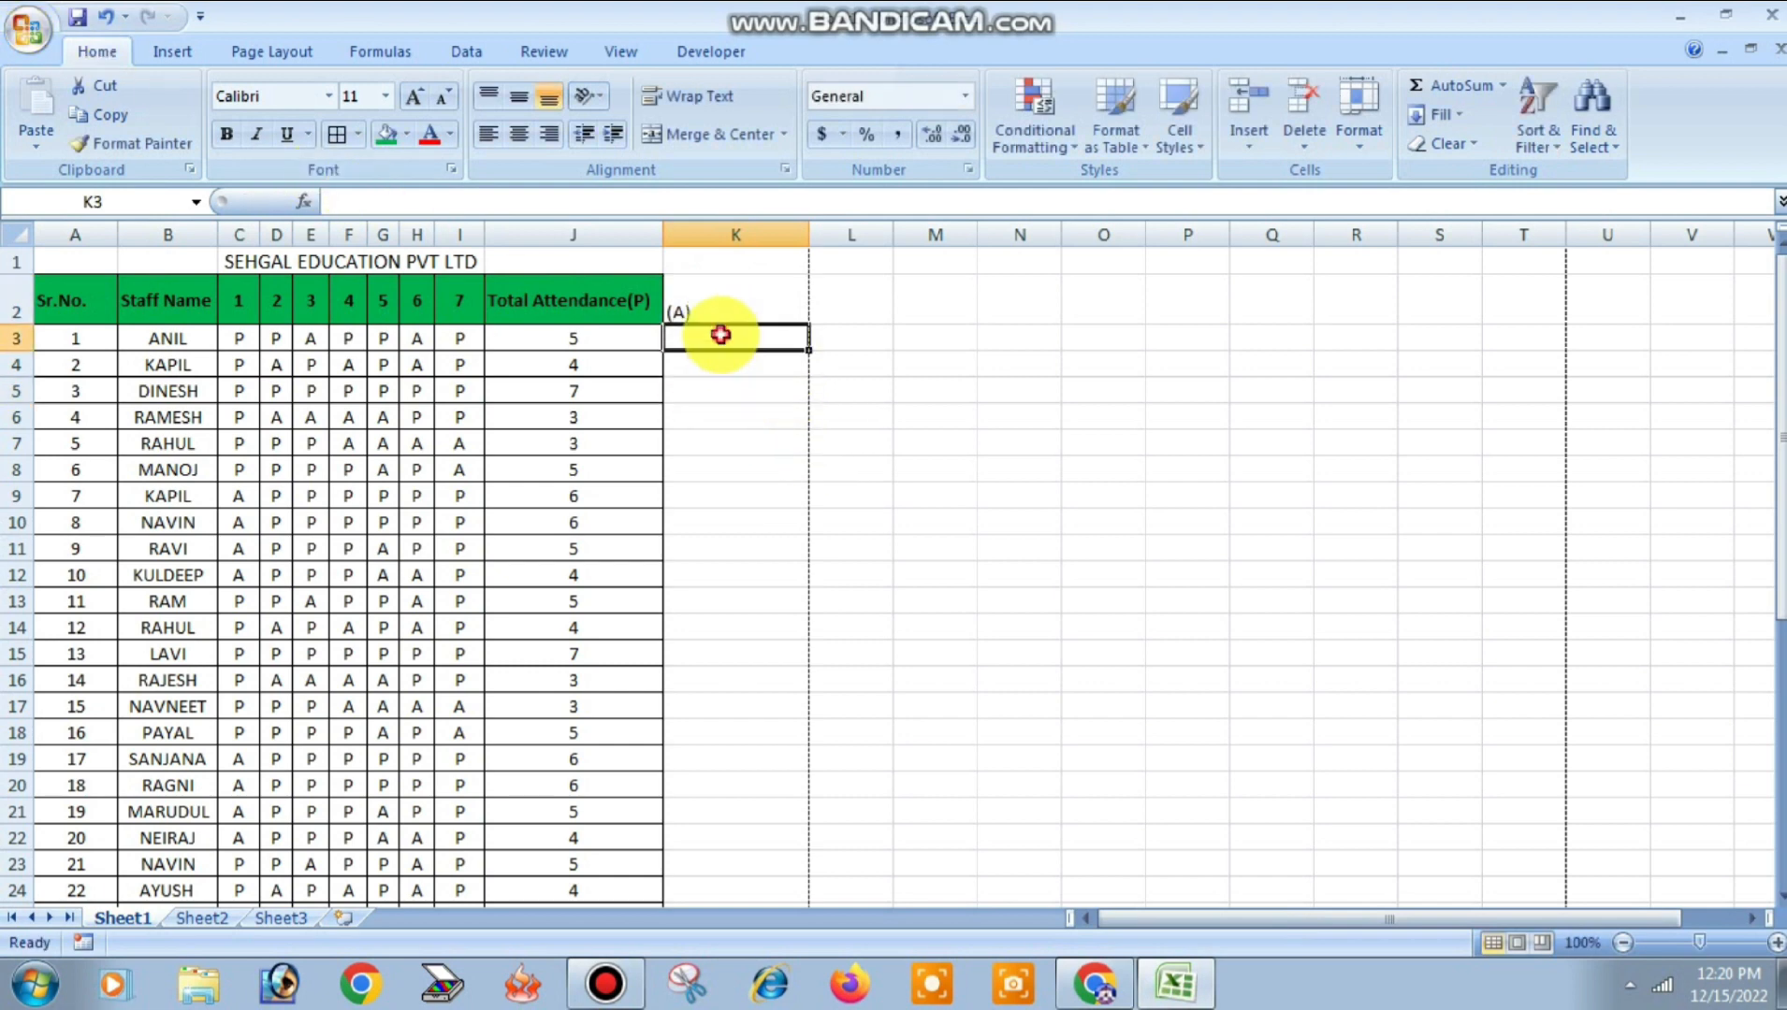
{"action": "left_click", "coordinate": [743, 298]}
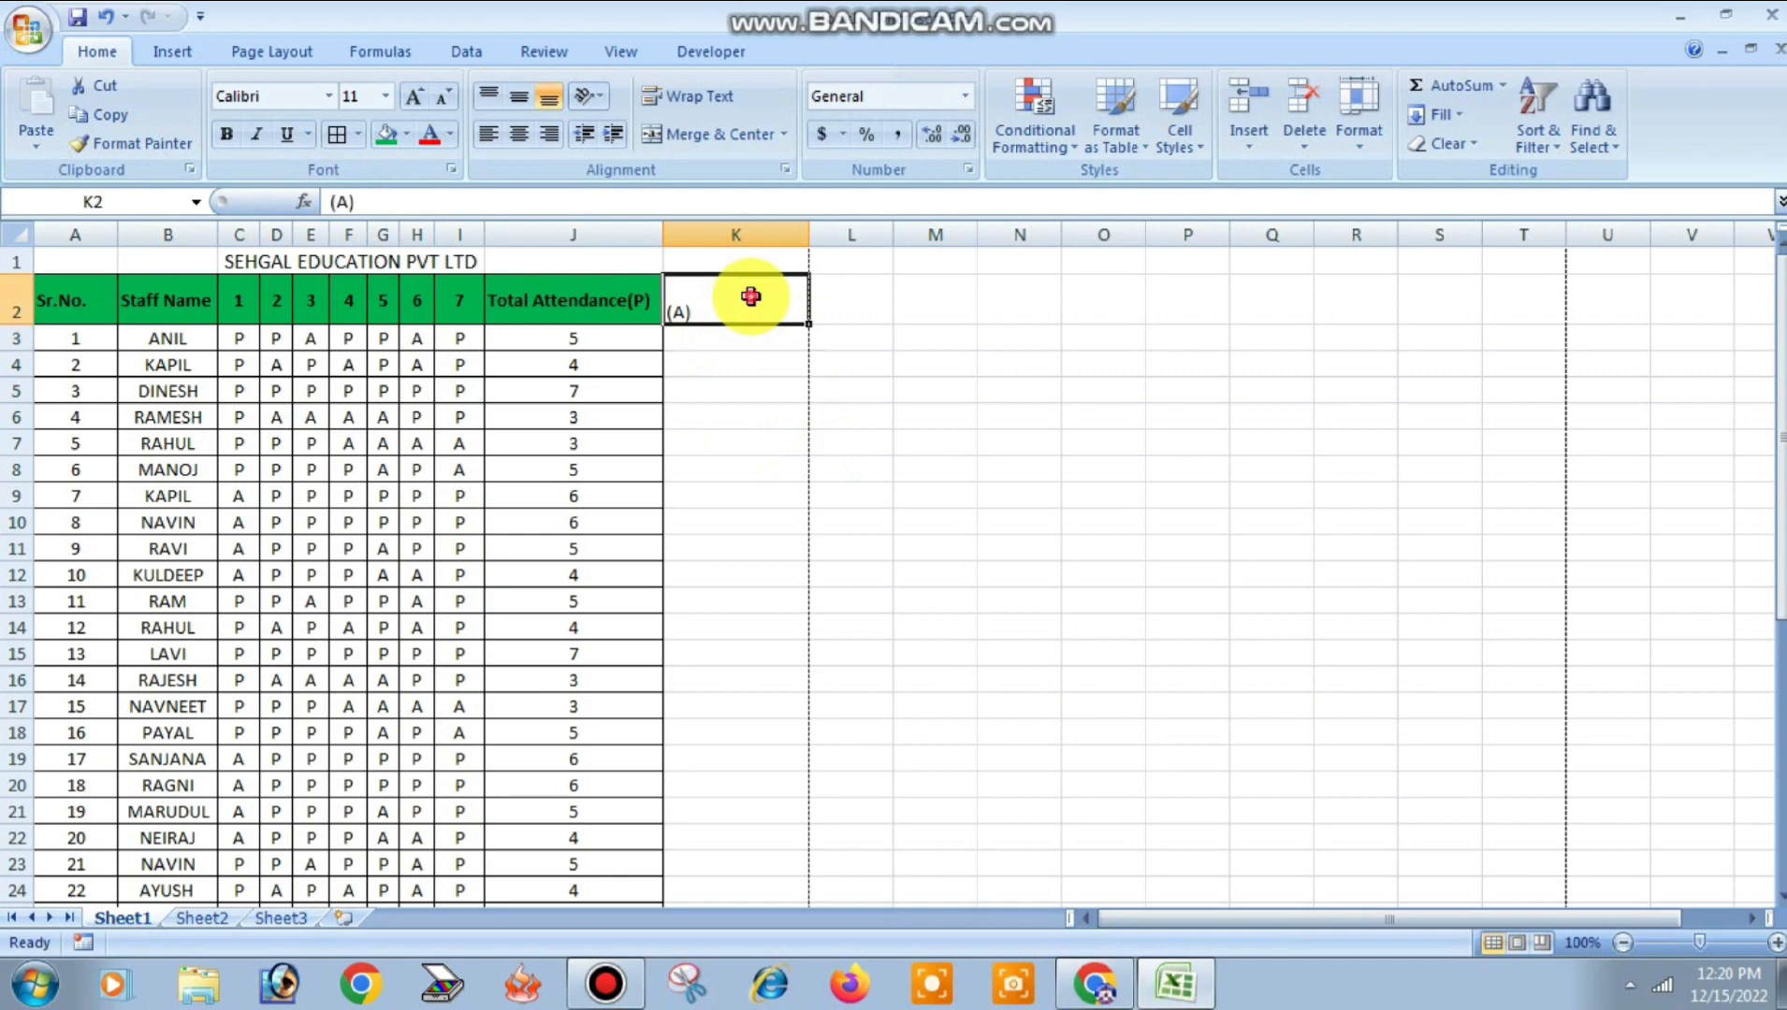
{"action": "left_click", "coordinate": [518, 134]}
Step: Enter the formula =countif(C3:I3,"a") in K3 to count the first staff member's absent days
{"action": "left_click", "coordinate": [703, 338]}
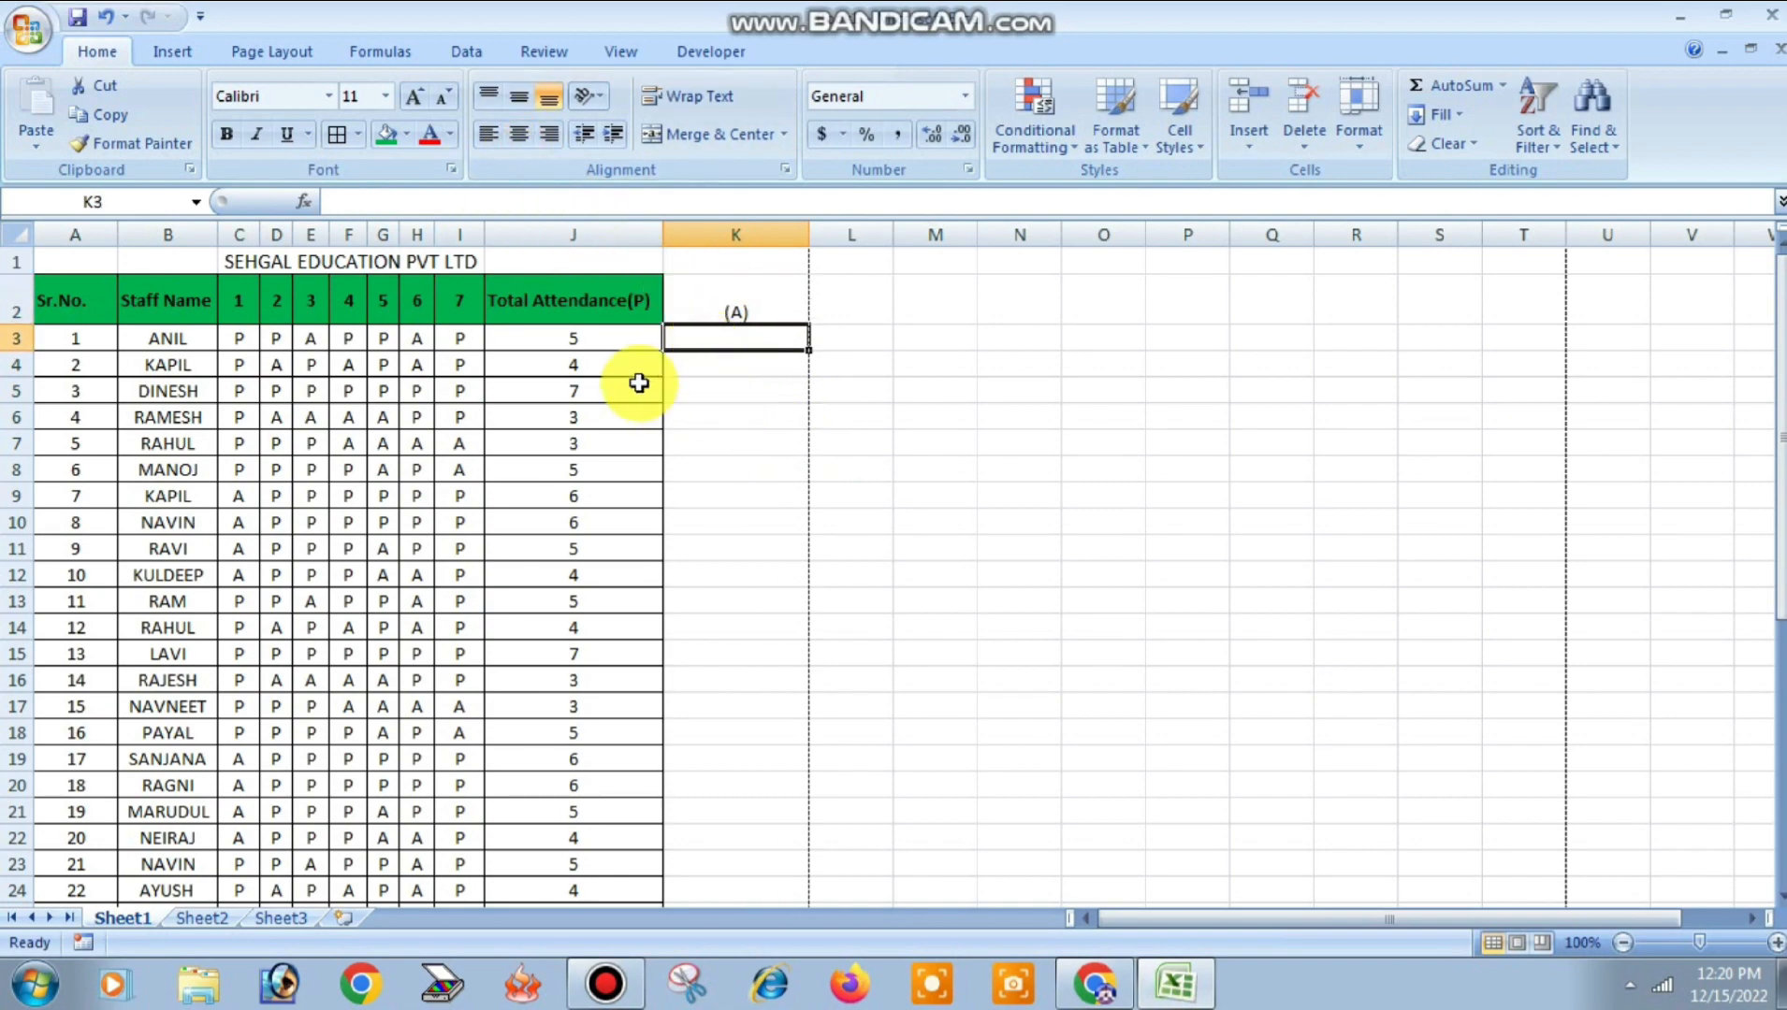
{"action": "left_click", "coordinate": [460, 201]}
{"action": "type", "text": "="}
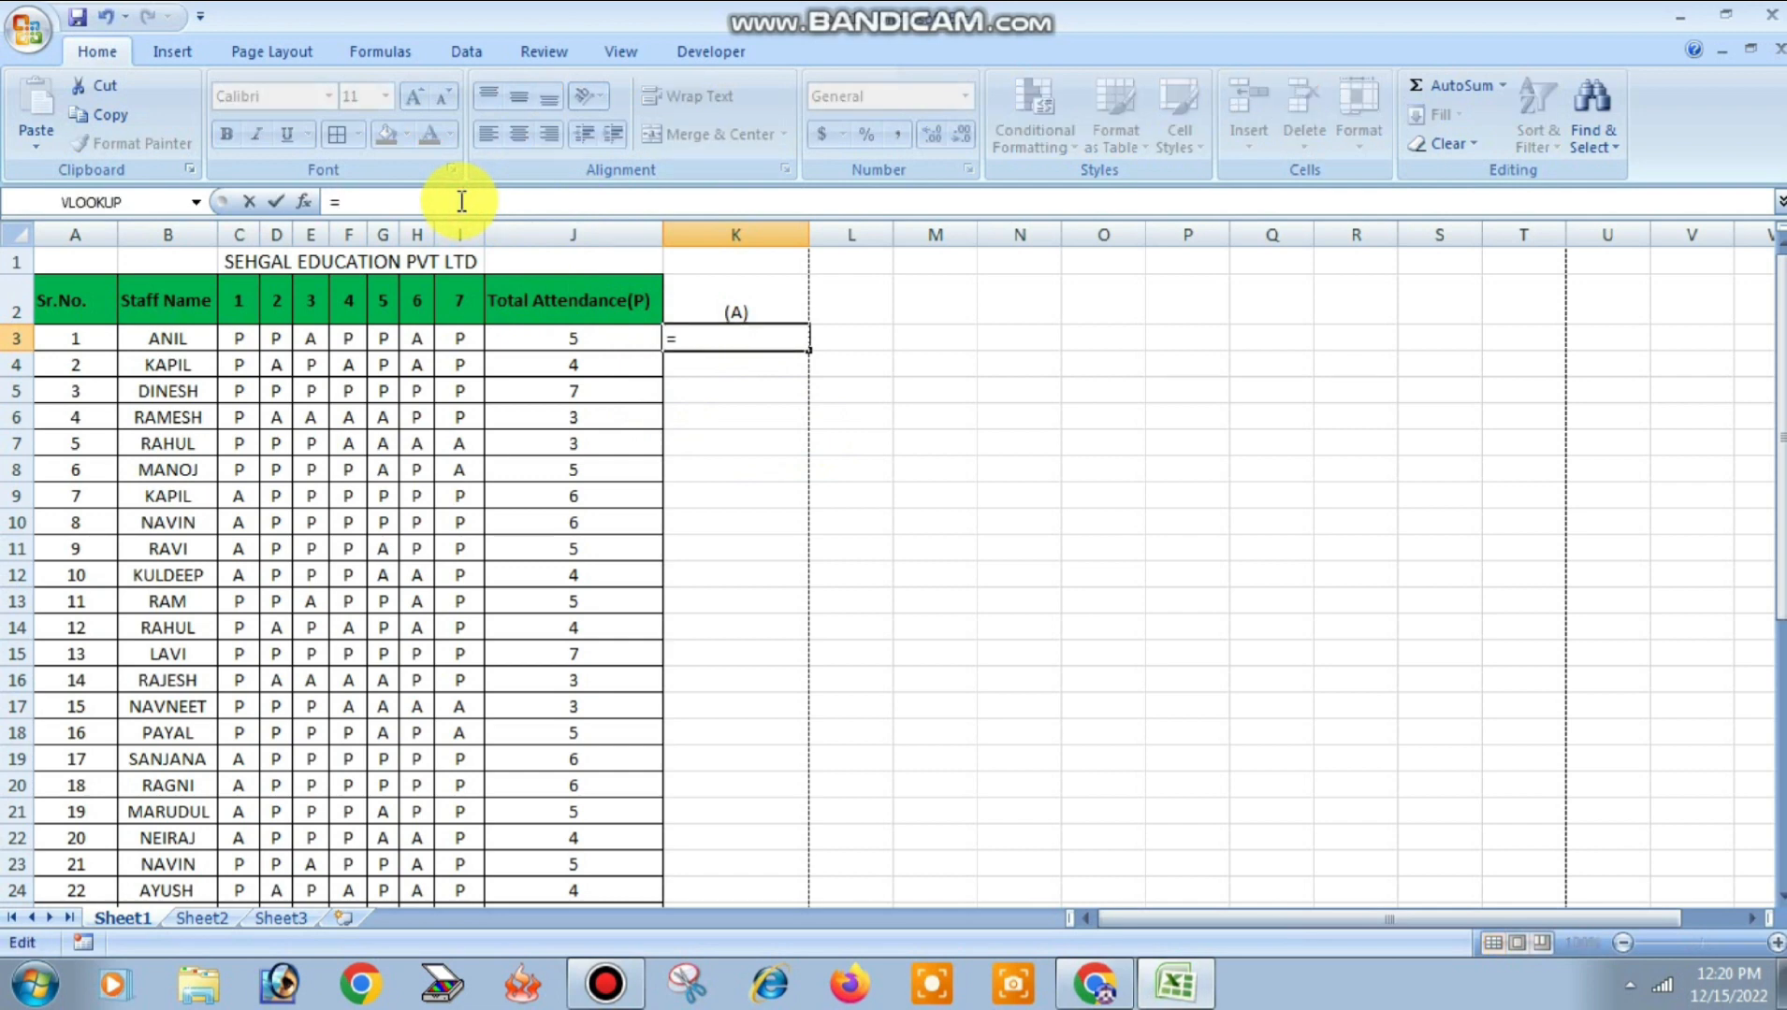
{"action": "type", "text": "countif"}
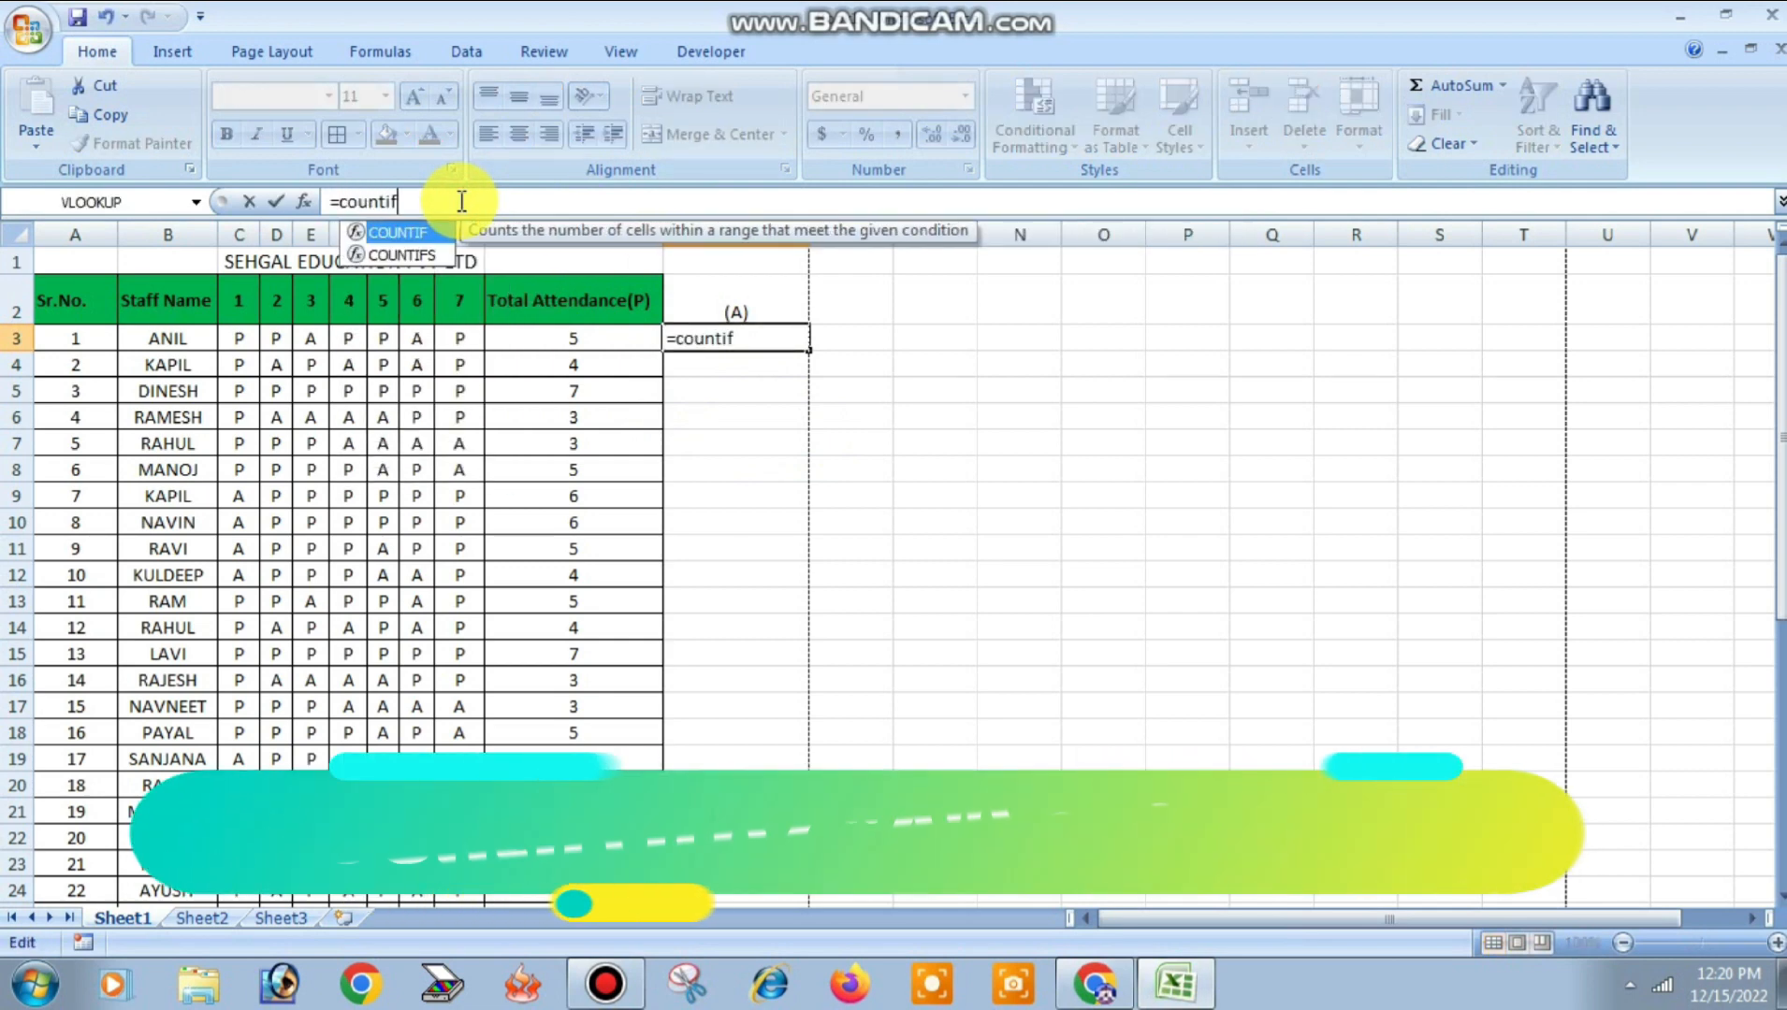
{"action": "type", "text": "("}
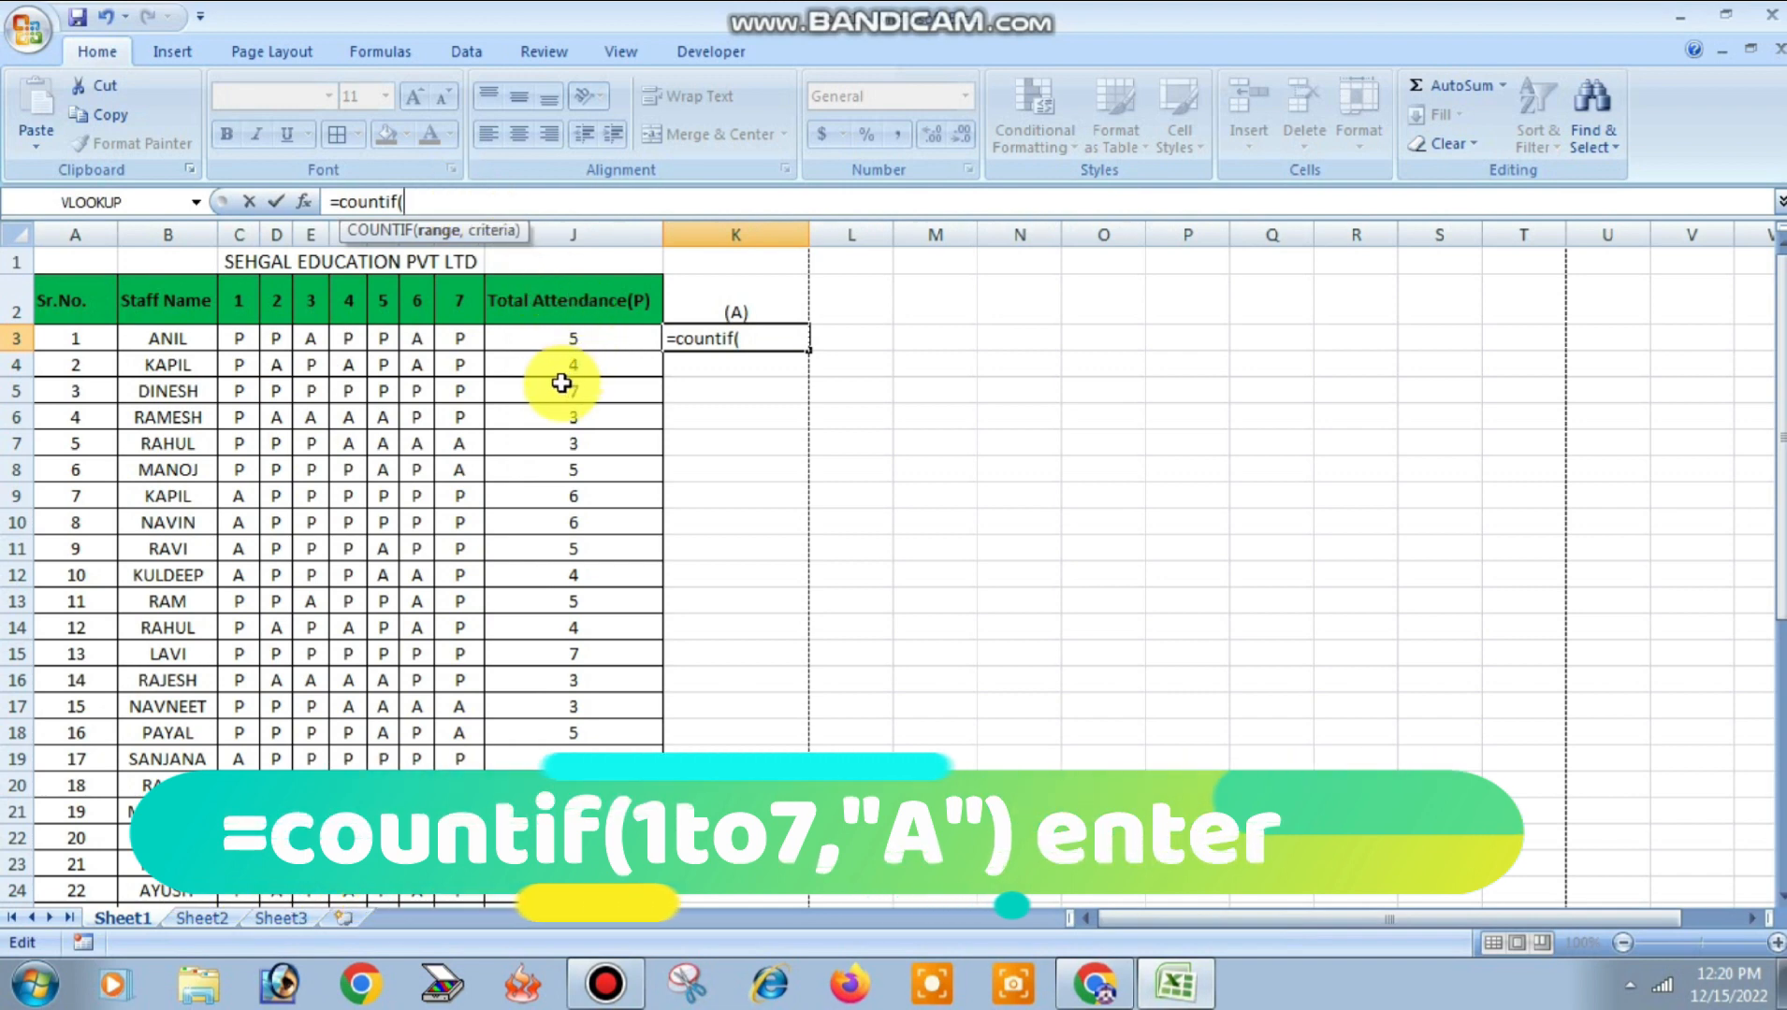
{"action": "left_click_drag", "start_coordinate": [240, 339], "coordinate": [468, 344]}
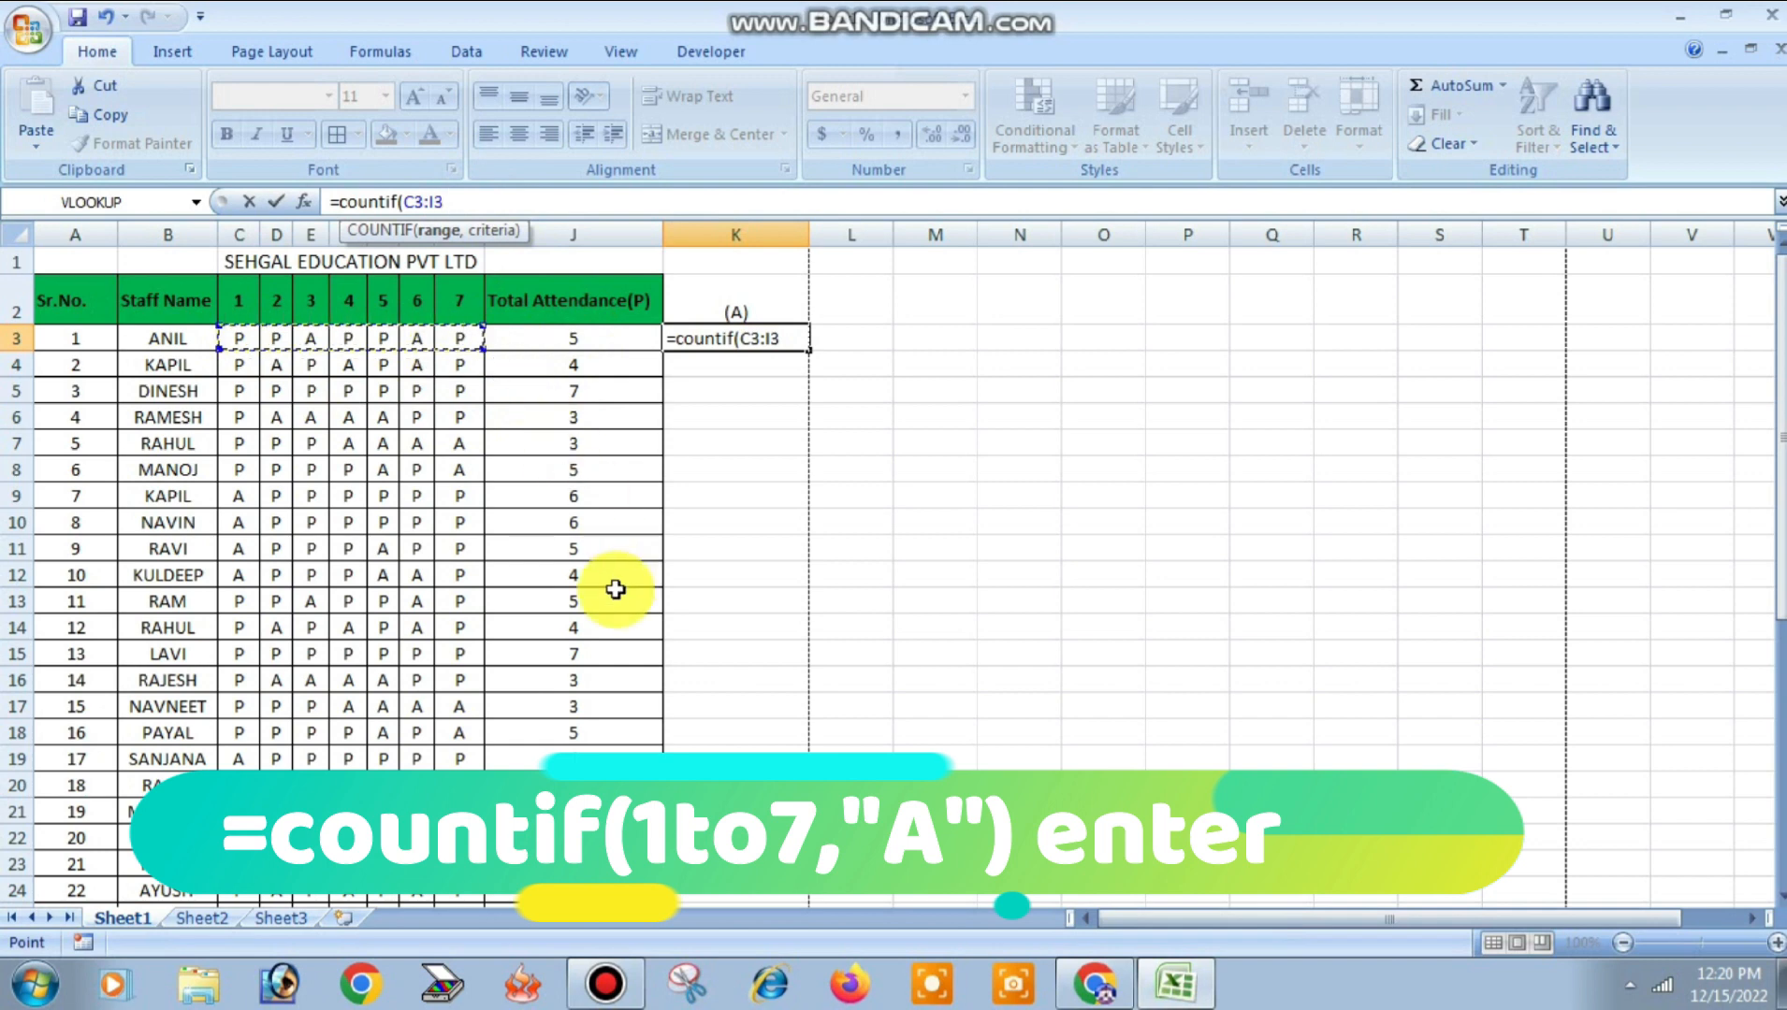
{"action": "type", "text": ",\"a"}
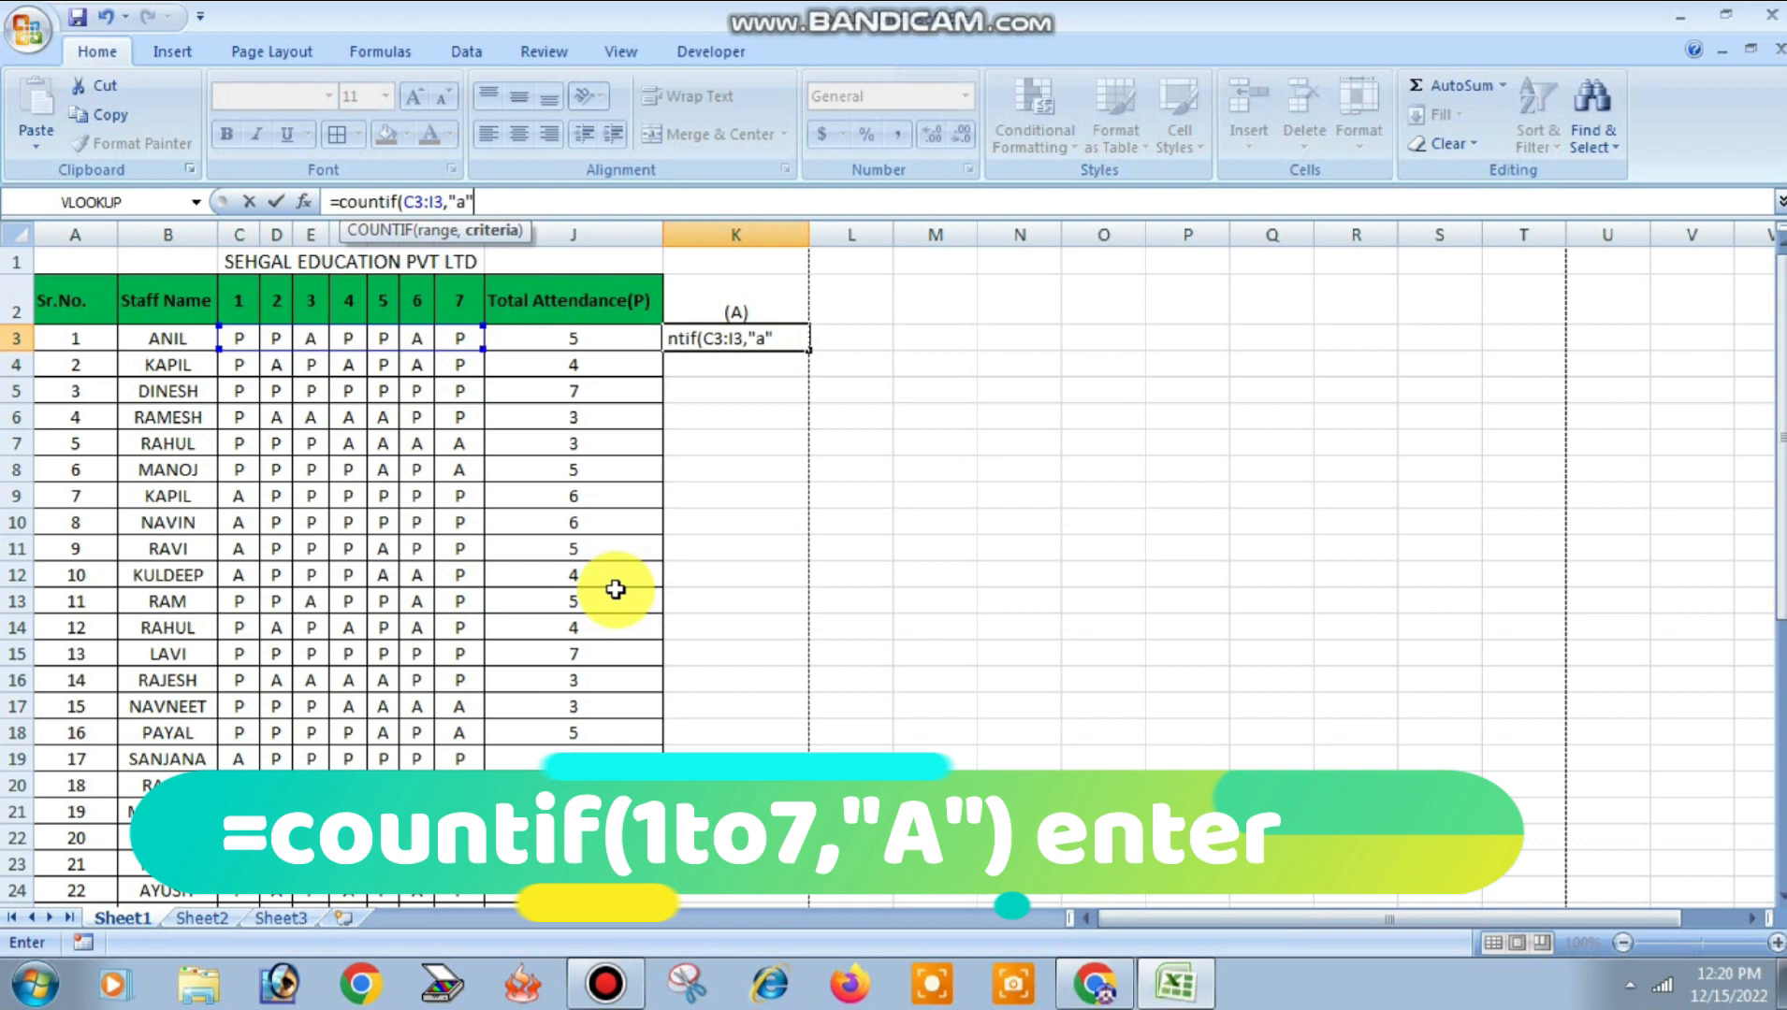
{"action": "key", "text": "Return"}
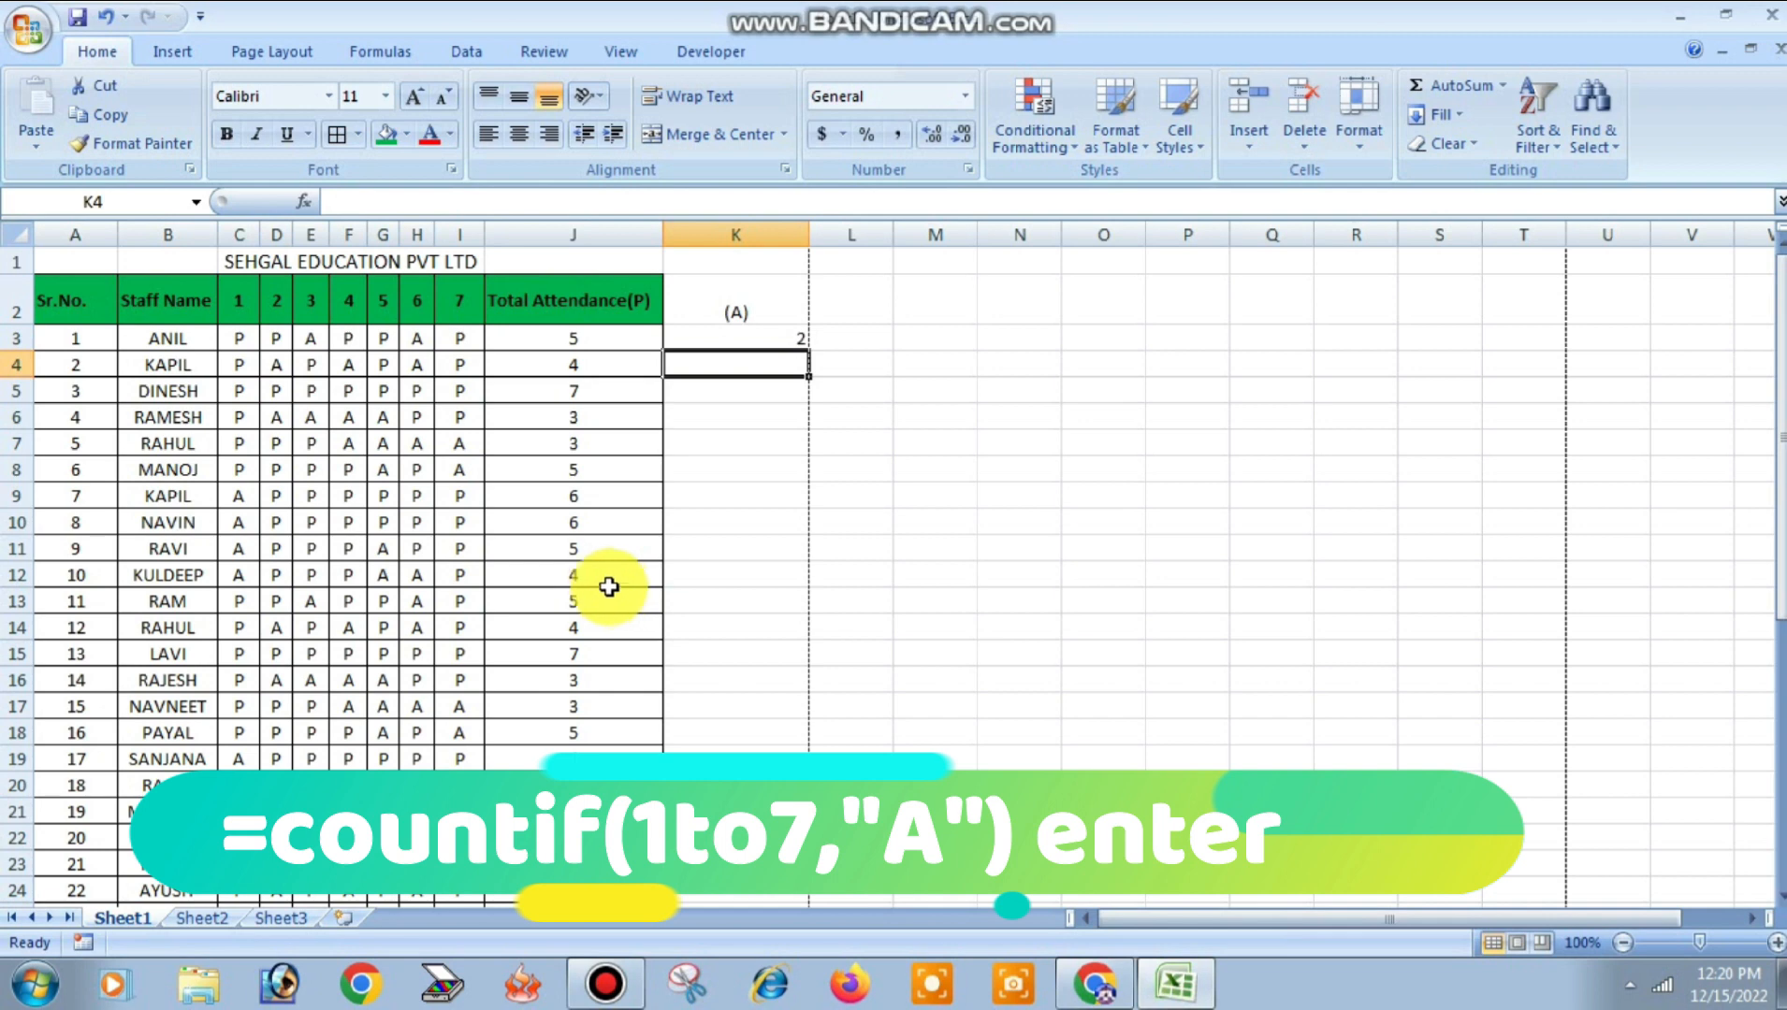
Step: Fill the absent-day formula from K3 down to K39 and centre the values in K3:K39
{"action": "left_click", "coordinate": [791, 336]}
{"action": "left_click_drag", "start_coordinate": [808, 354], "coordinate": [858, 839]}
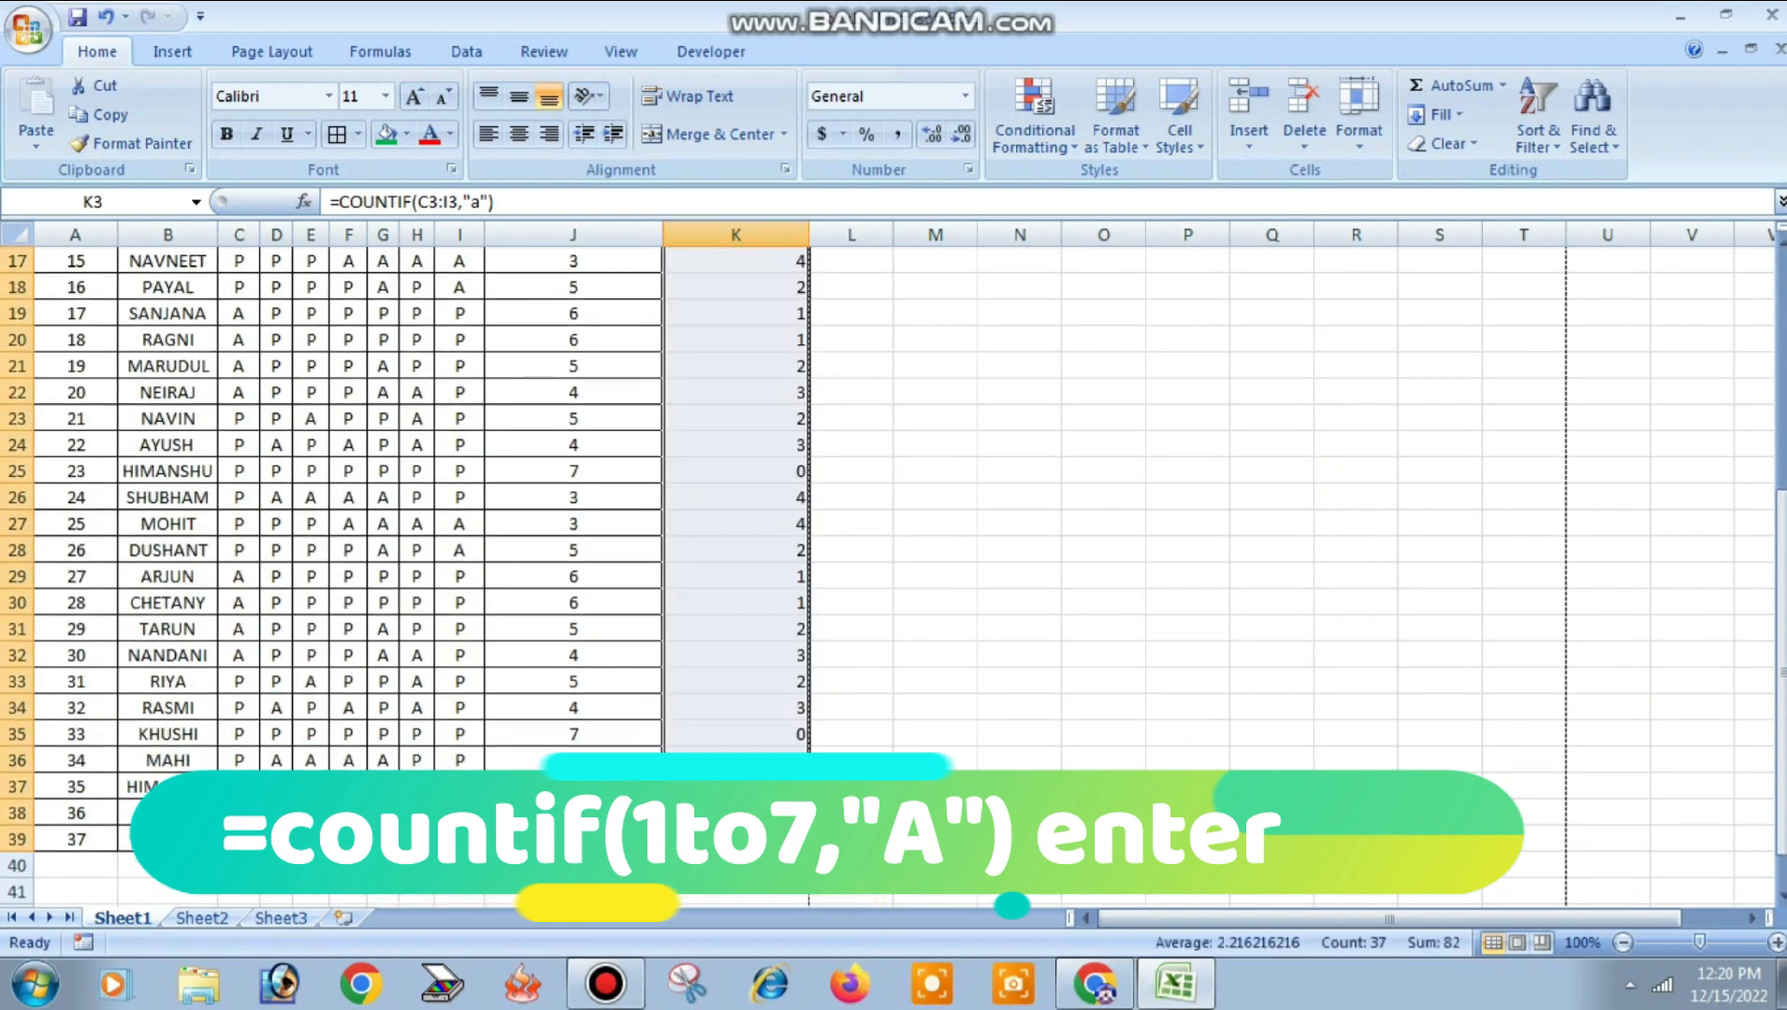
{"action": "scroll", "coordinate": [916, 667], "scroll_direction": "up", "scroll_amount": 5}
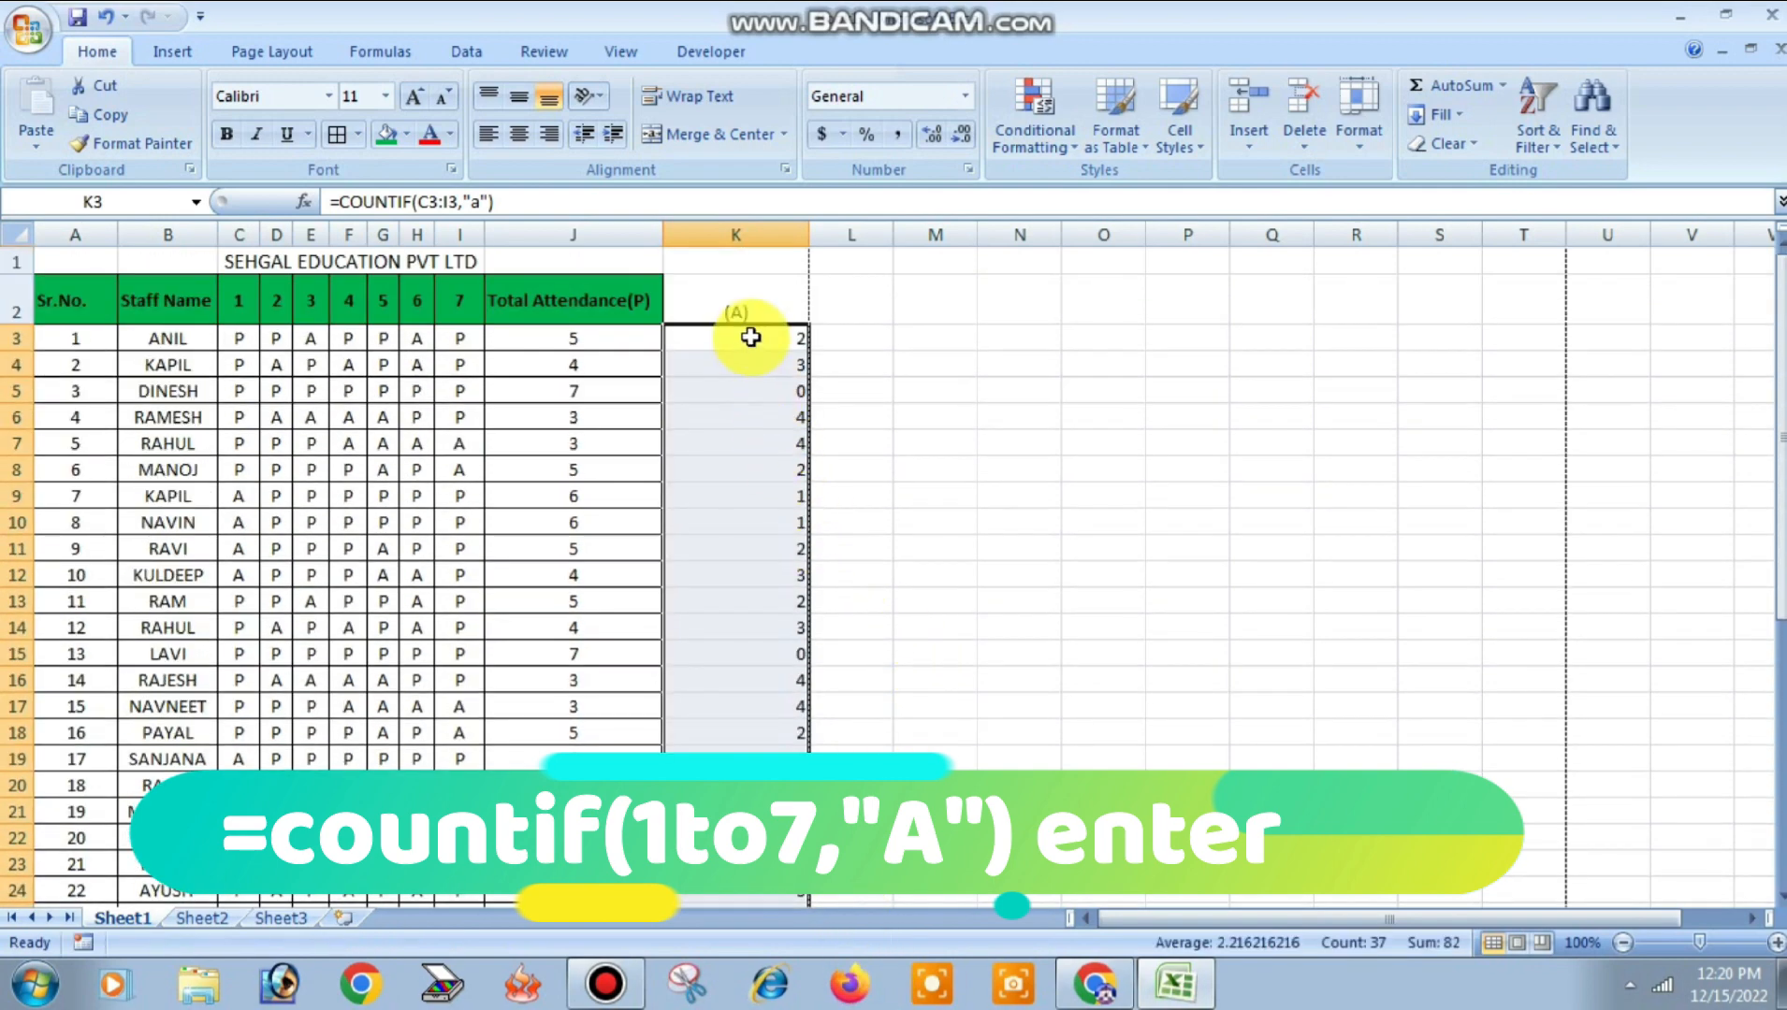
{"action": "left_click_drag", "start_coordinate": [745, 336], "coordinate": [746, 870]}
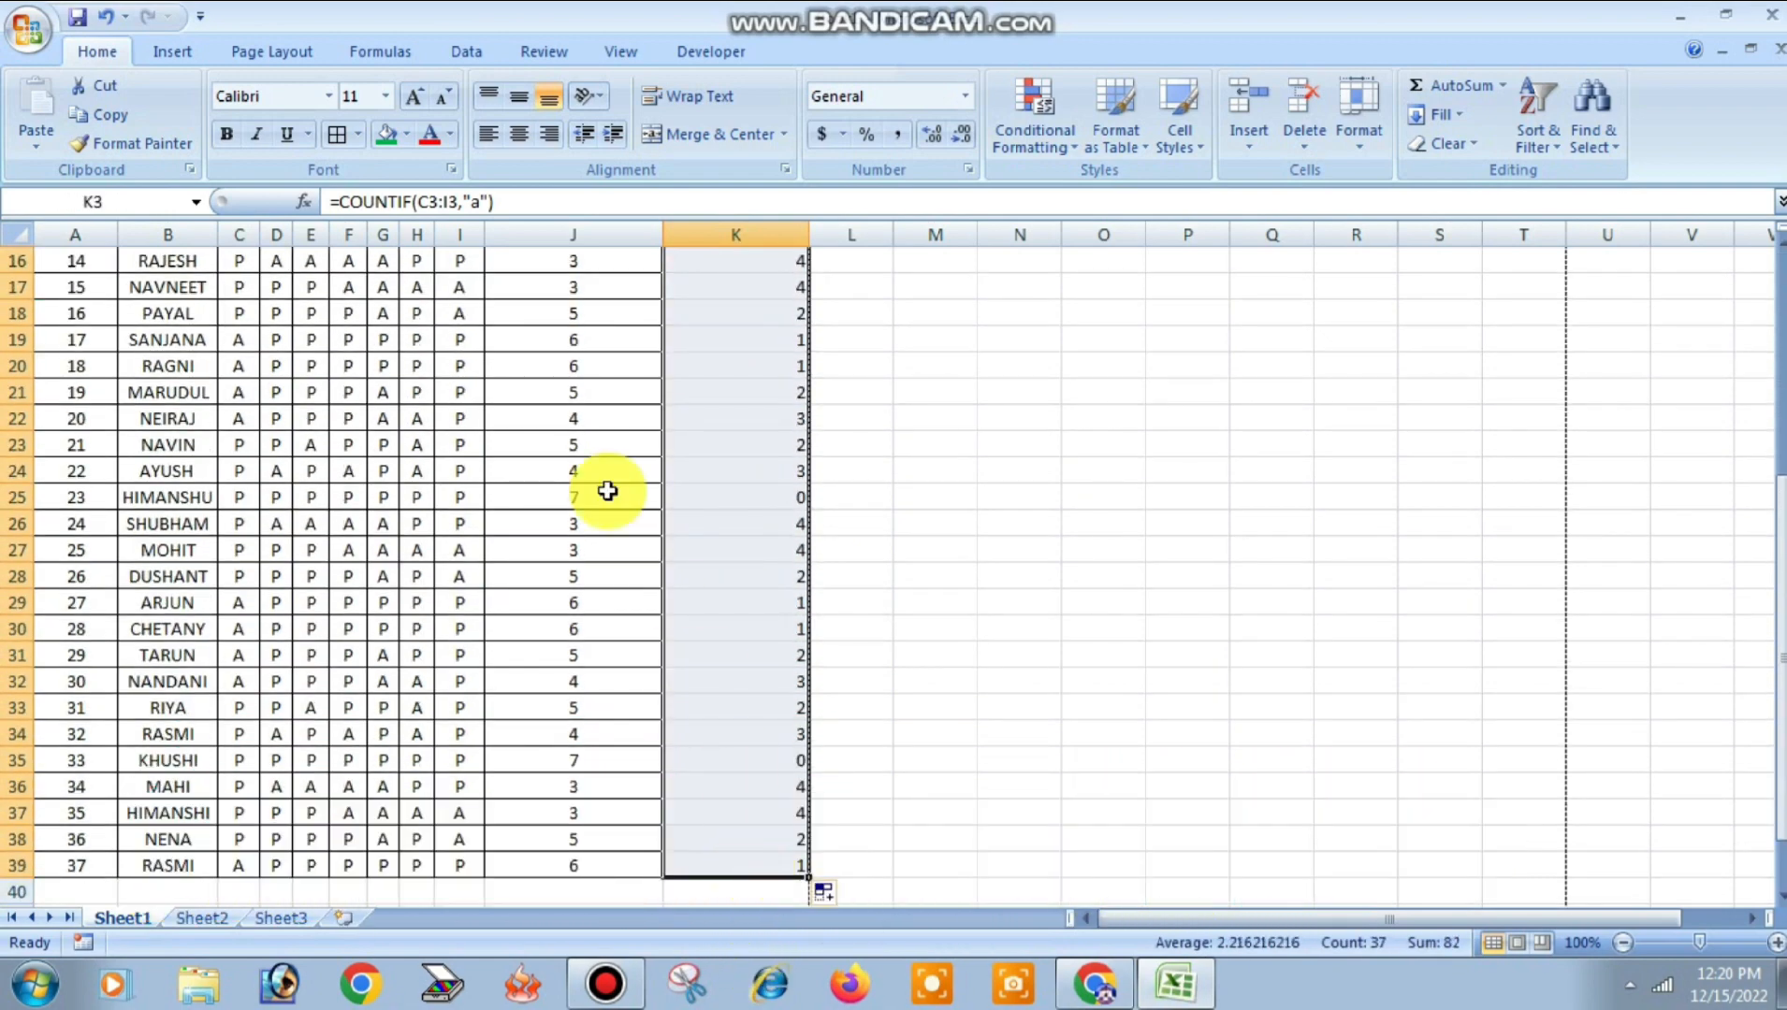
{"action": "left_click", "coordinate": [516, 136]}
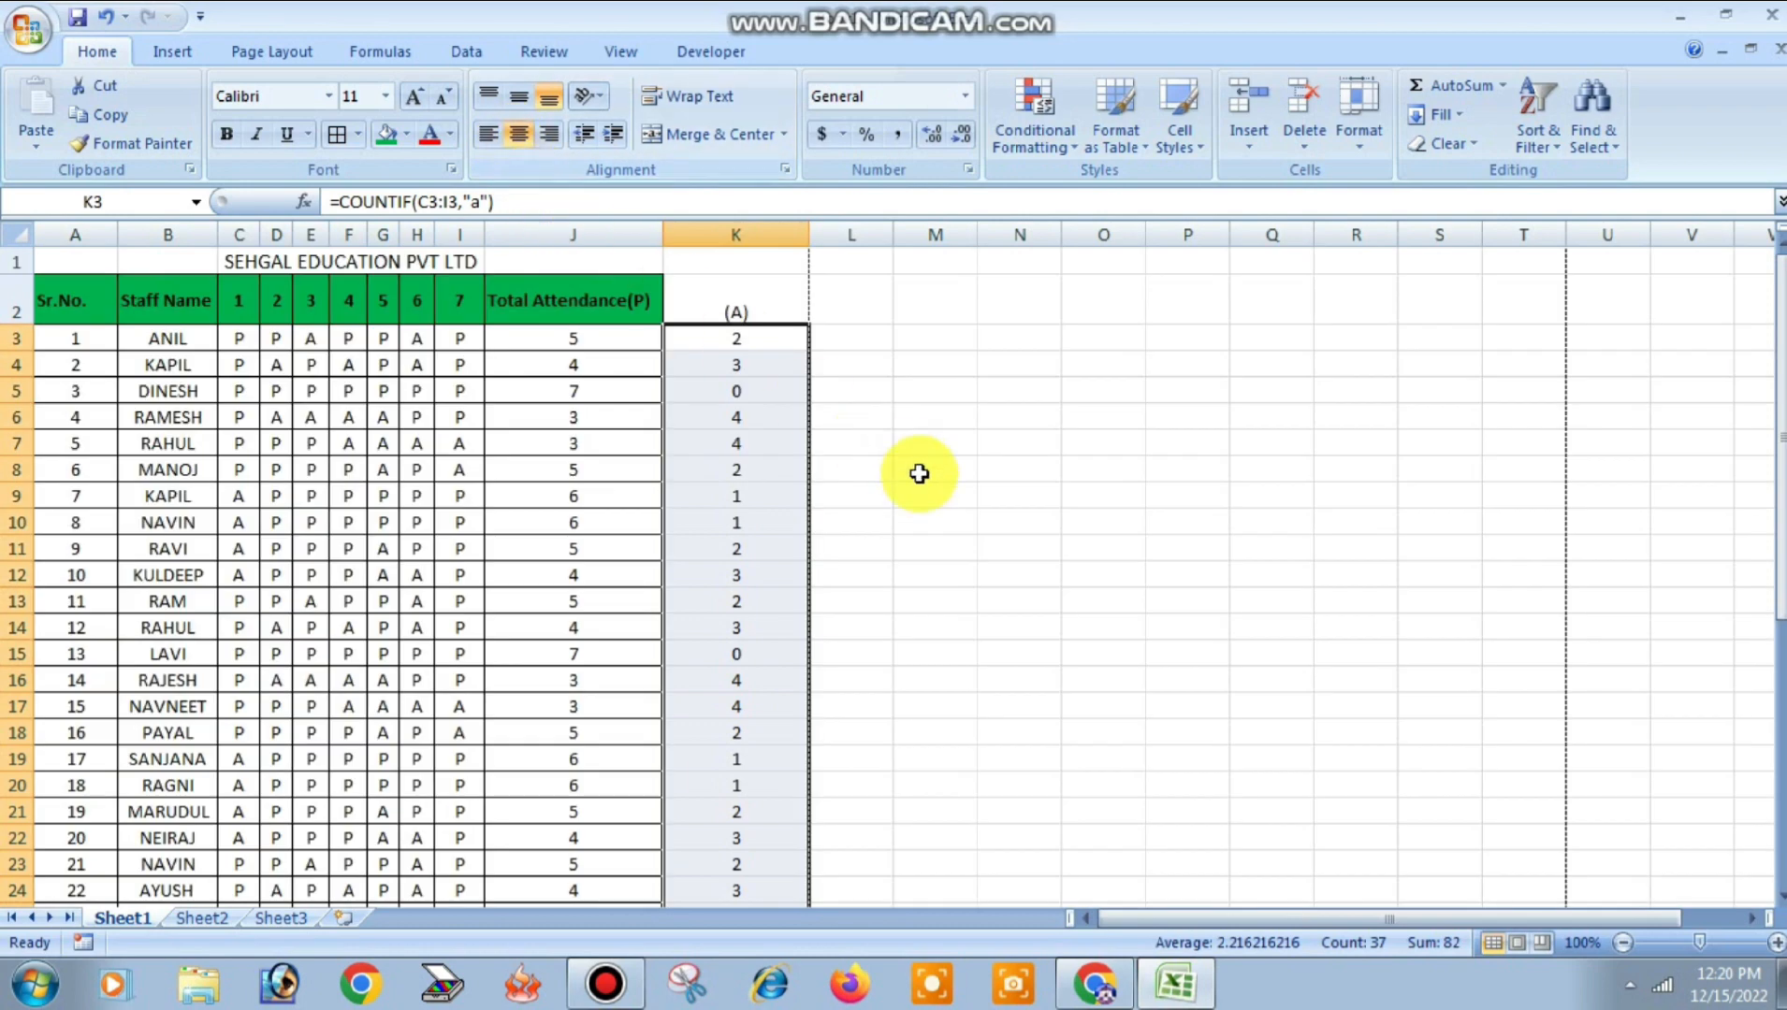
Step: Apply the green header fill and cell borders to the "(A)" header in K2
{"action": "left_click", "coordinate": [704, 290]}
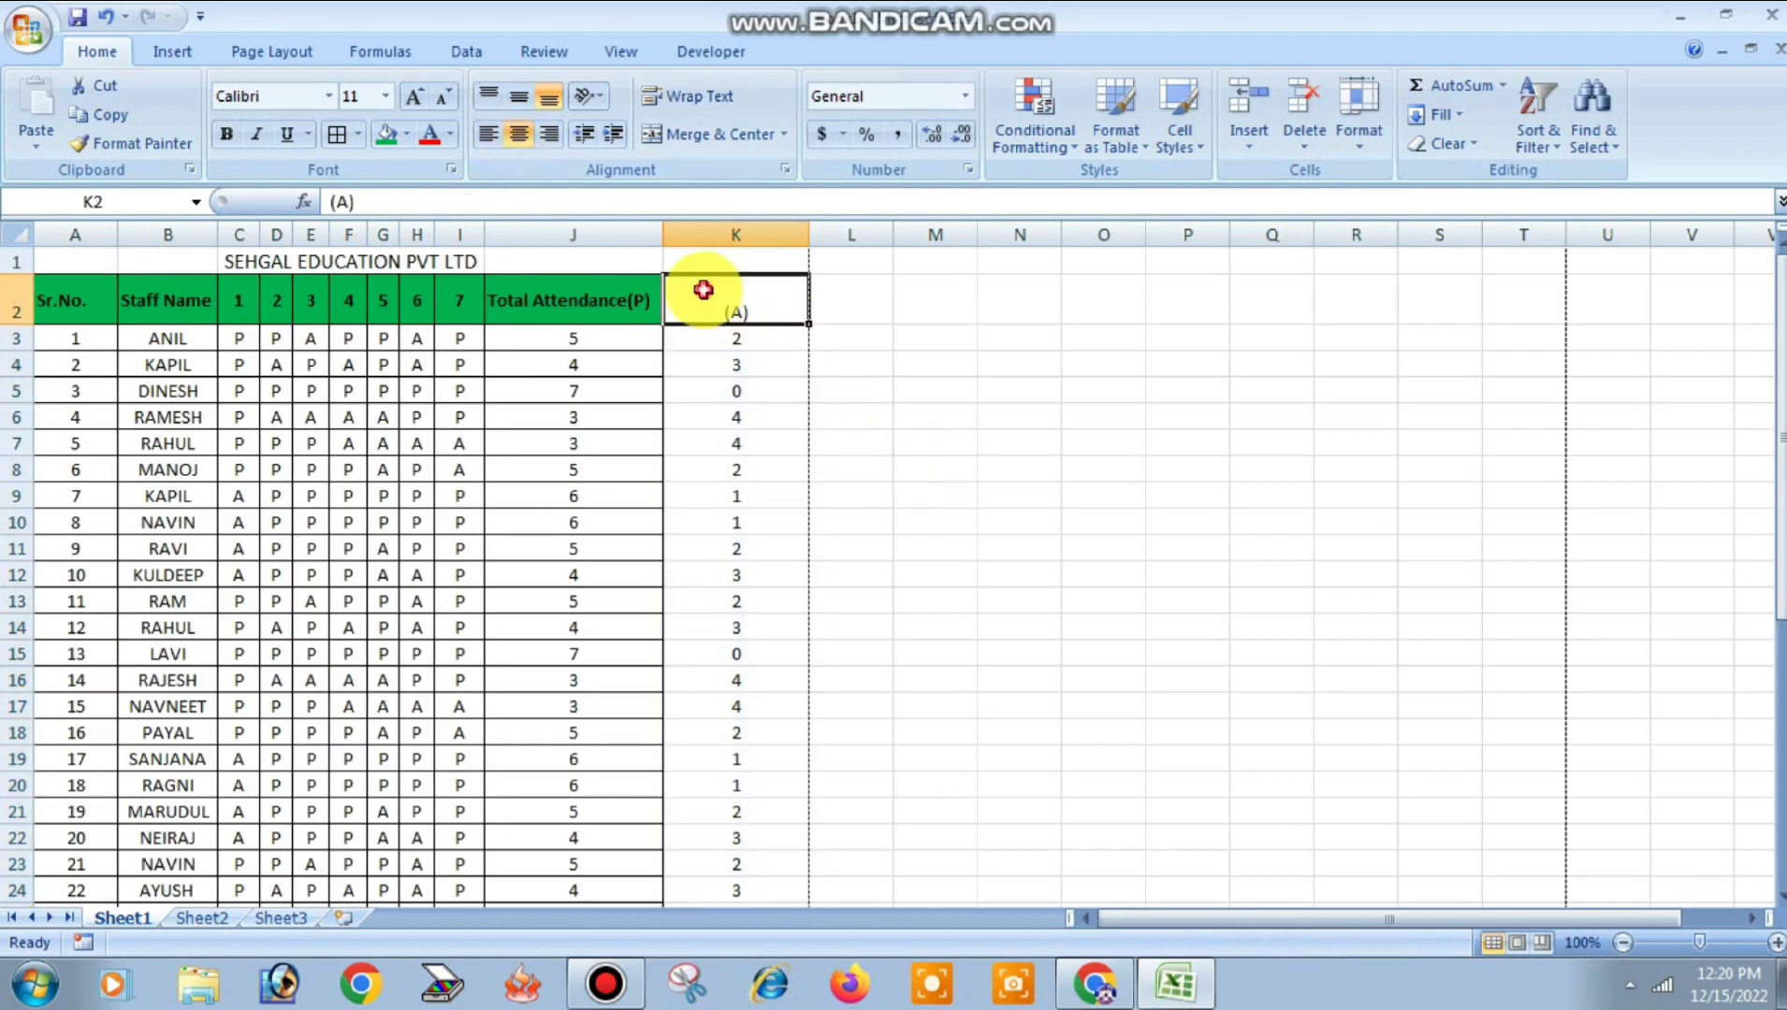
{"action": "left_click", "coordinate": [389, 137]}
{"action": "left_click", "coordinate": [997, 495]}
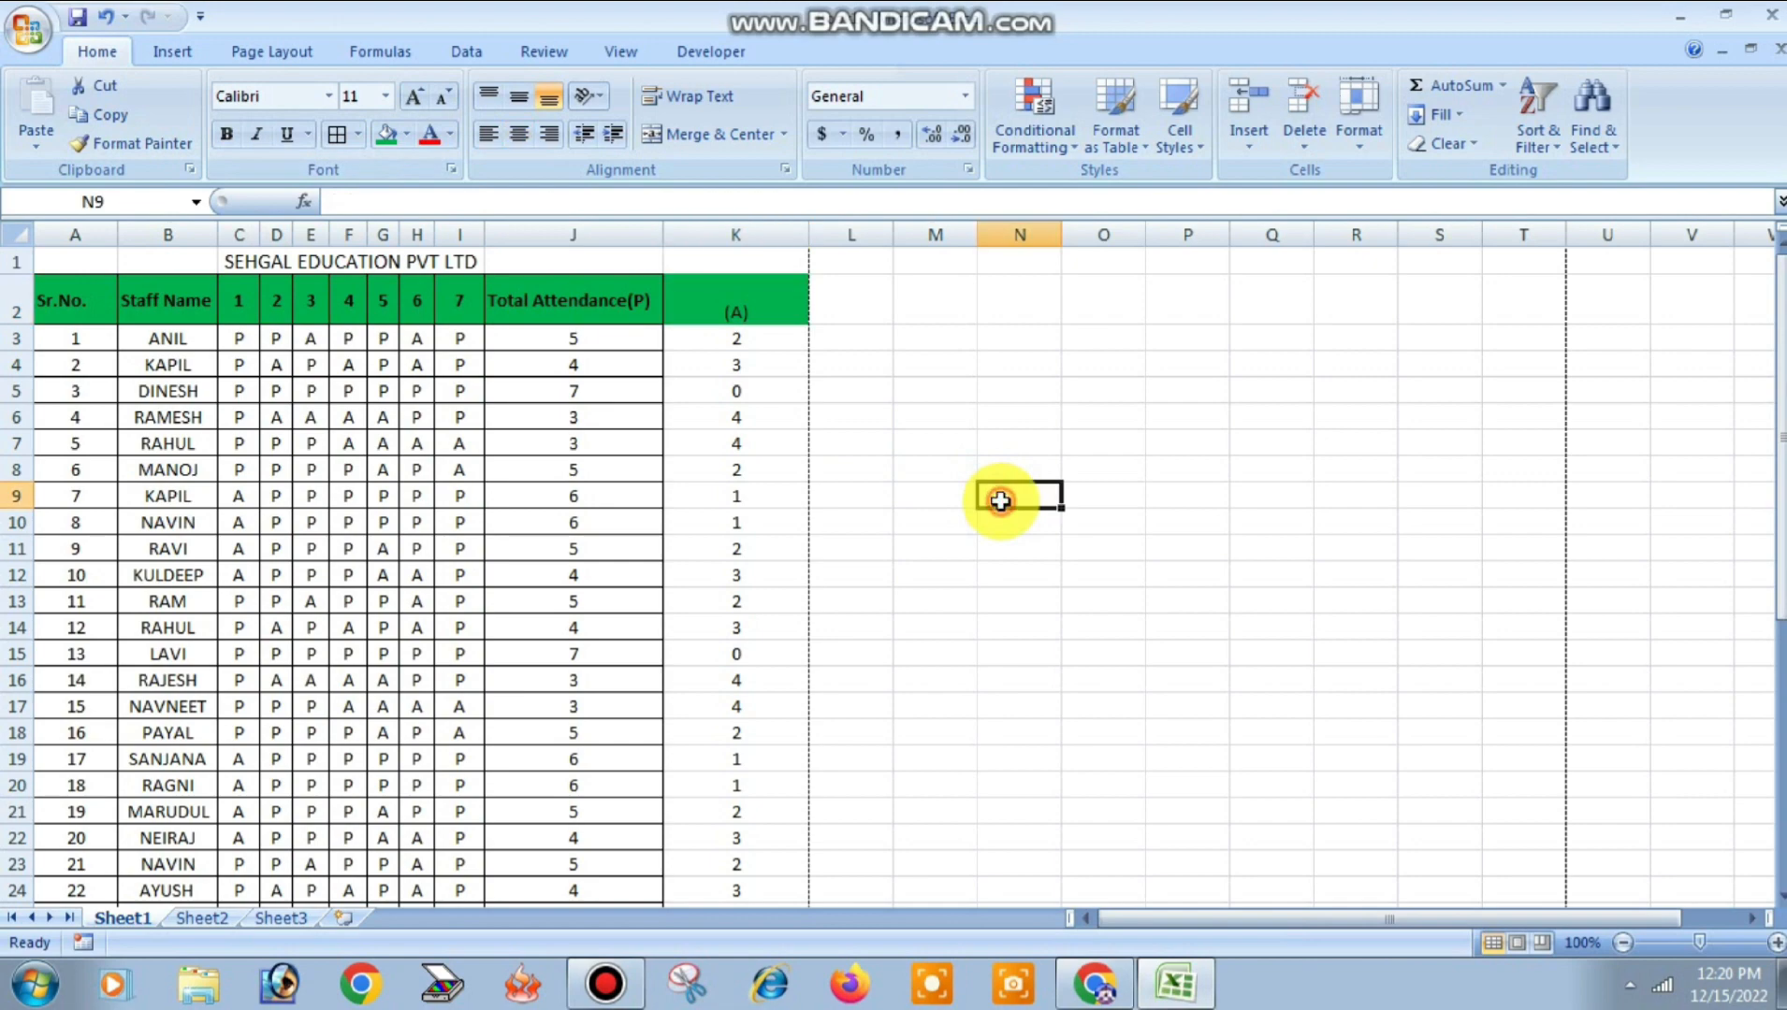
{"action": "left_click", "coordinate": [720, 301]}
{"action": "left_click", "coordinate": [341, 140]}
{"action": "left_click", "coordinate": [1021, 521]}
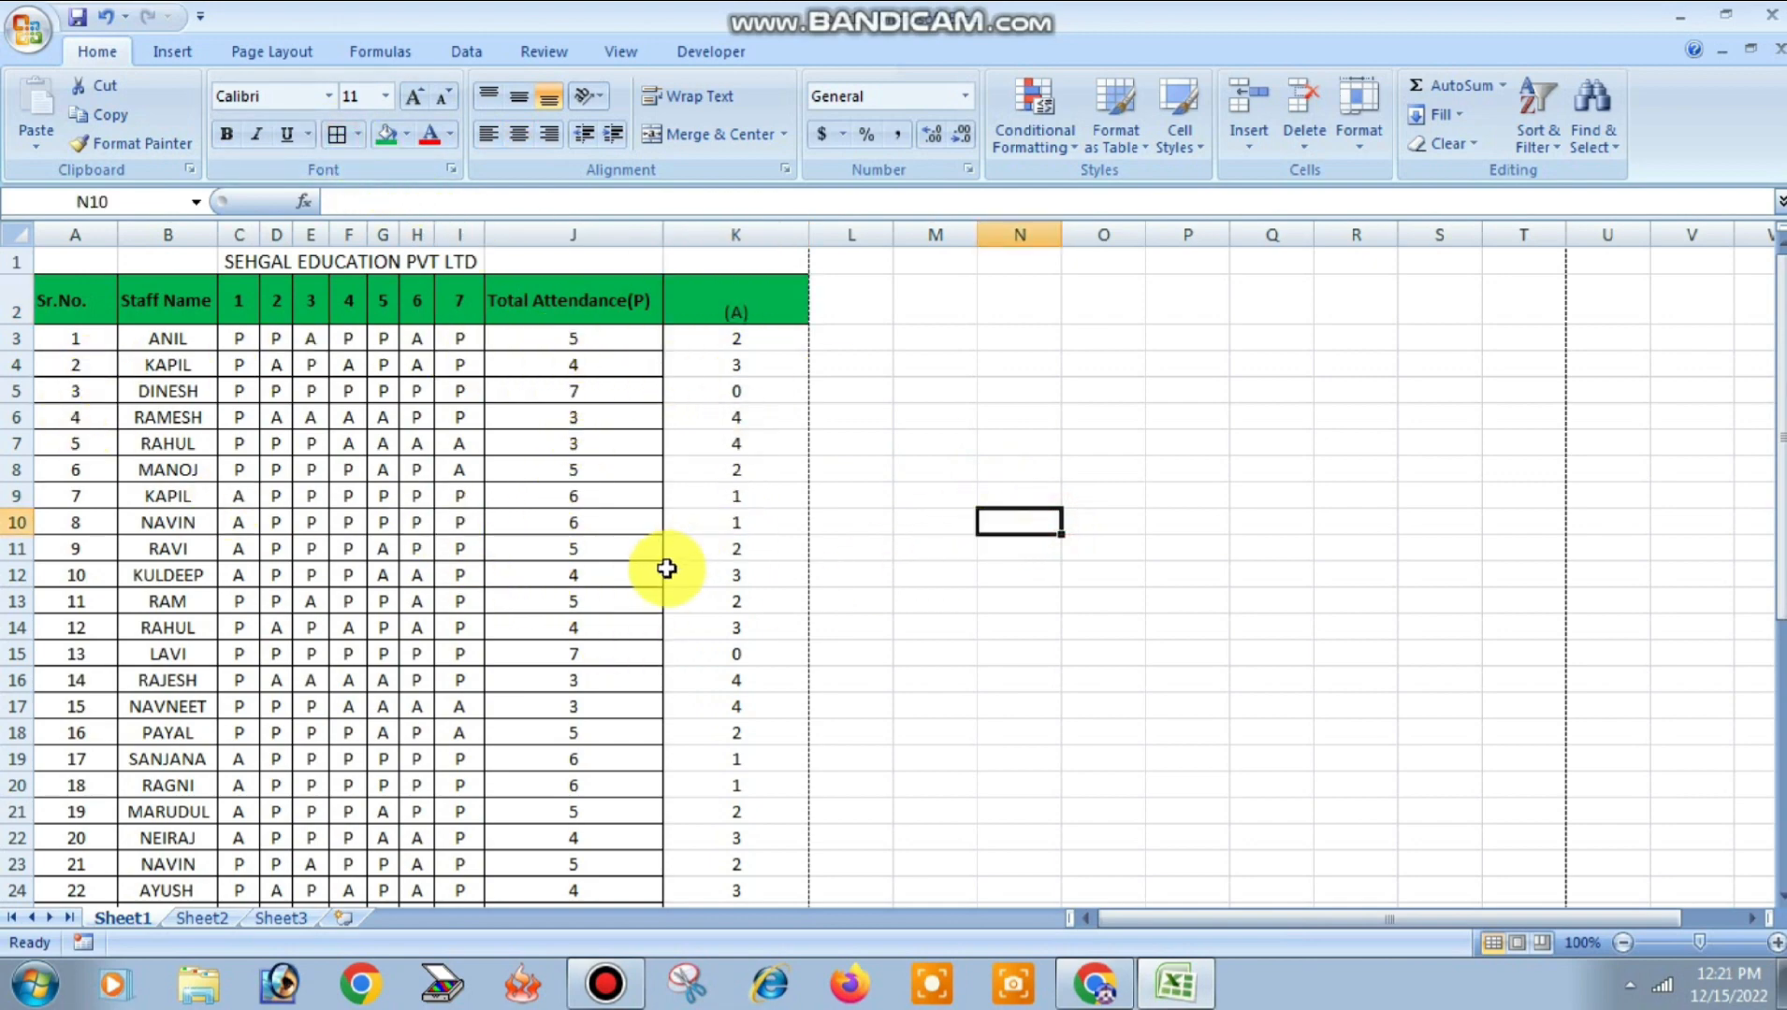
{"action": "scroll", "coordinate": [662, 566], "scroll_direction": "down", "scroll_amount": 8}
{"action": "scroll", "coordinate": [580, 574], "scroll_direction": "up", "scroll_amount": 8}
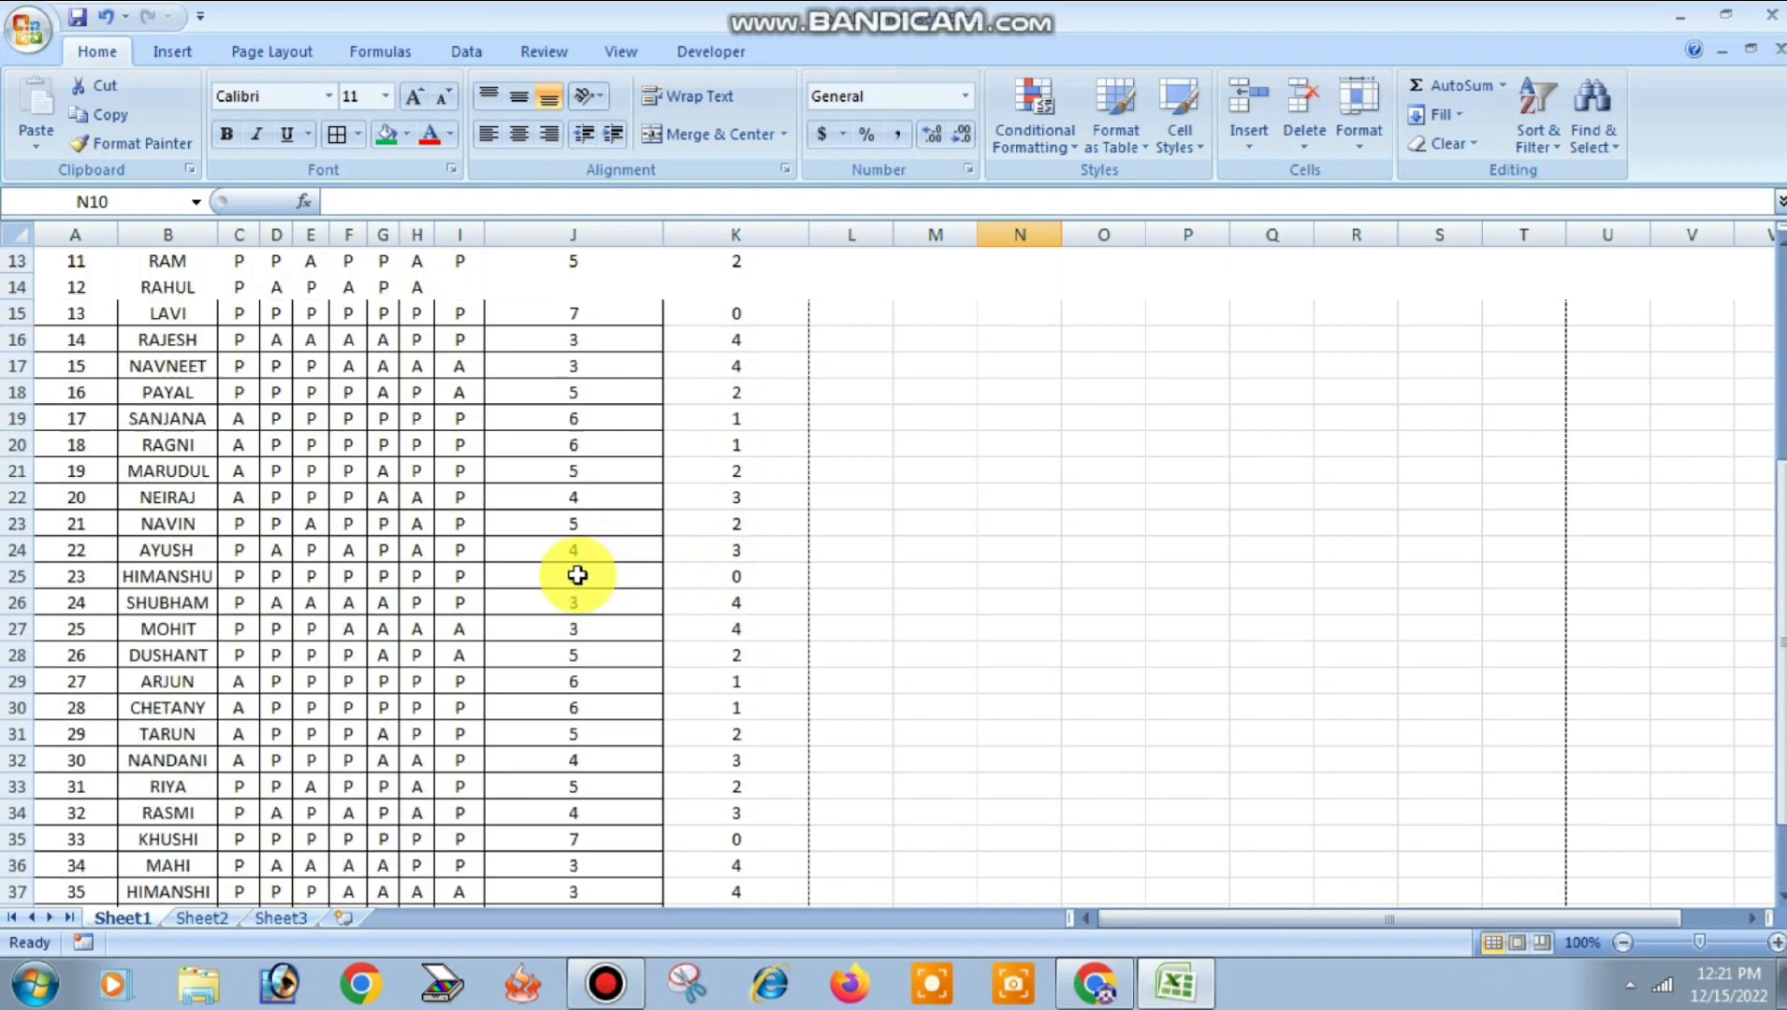